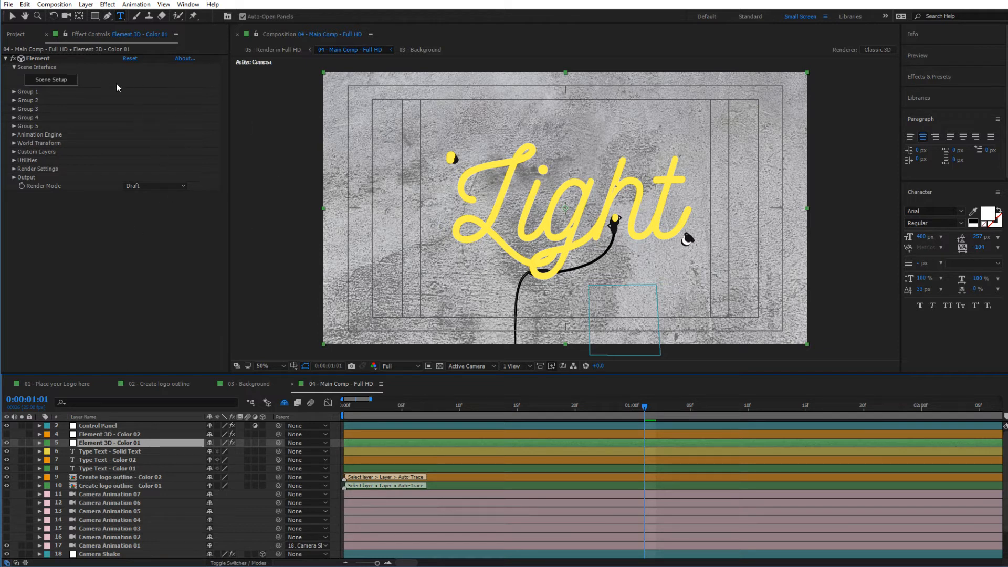
- Switch the Element effect's render mode on Element 3D - Color 01 to Preview and back to Draft
click(149, 187)
click(147, 208)
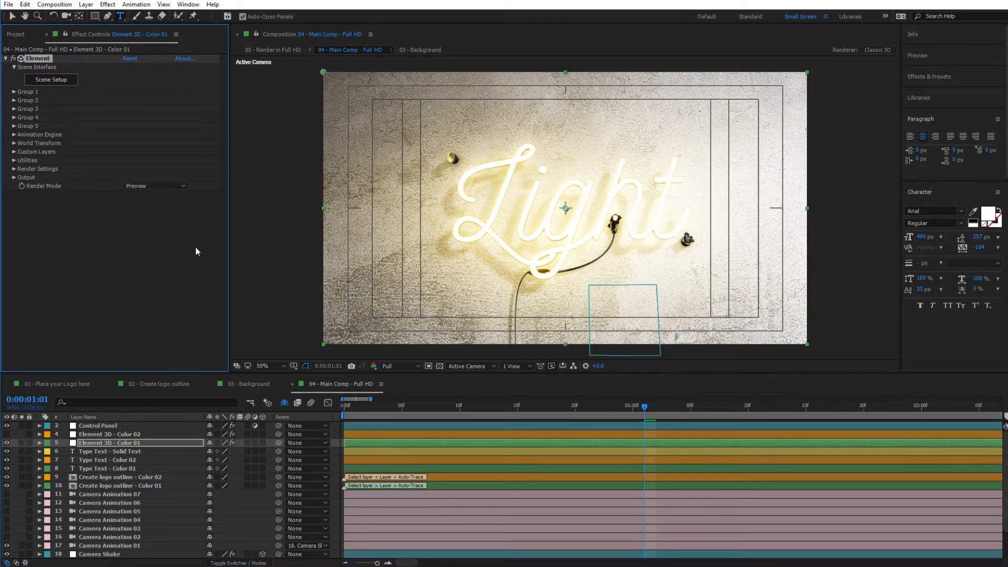
click(131, 188)
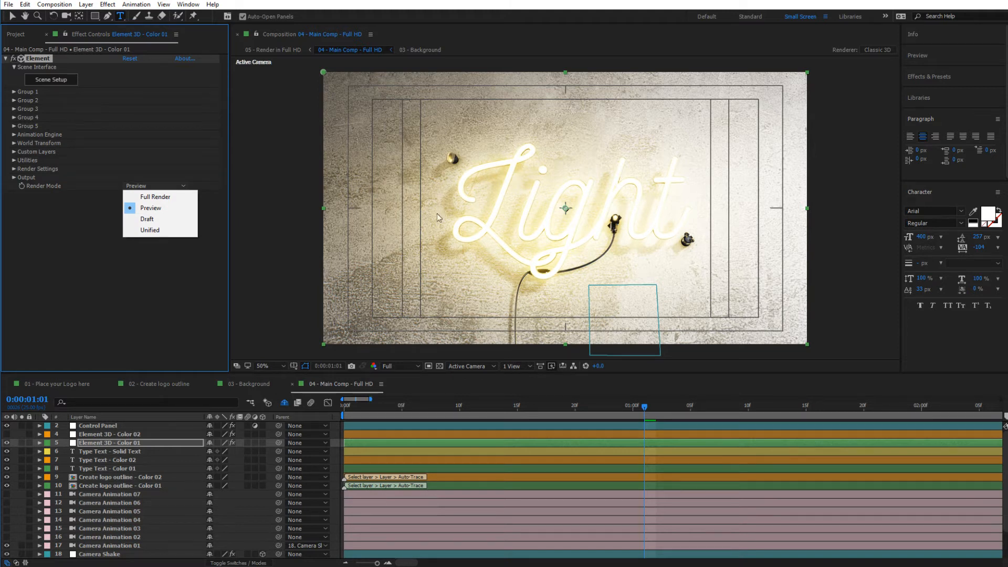
click(134, 188)
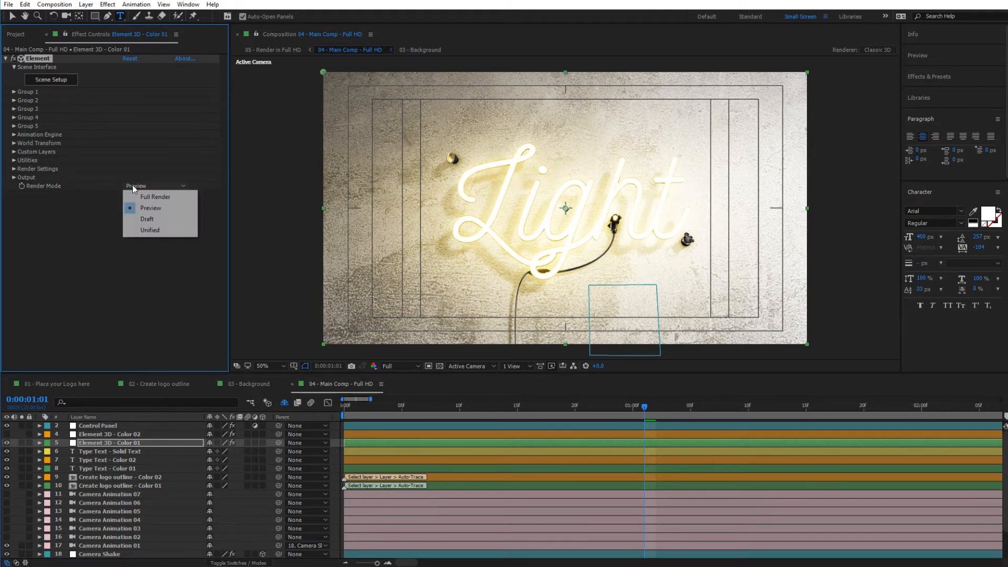
click(147, 220)
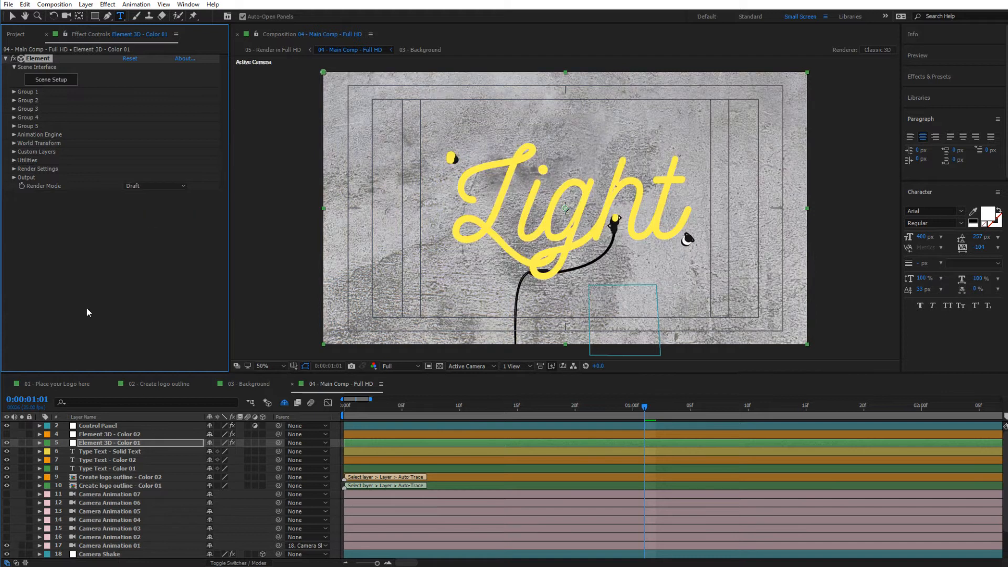
- Open the Element scene setup and examine the Neon Design Group and Background models from several angles
click(68, 84)
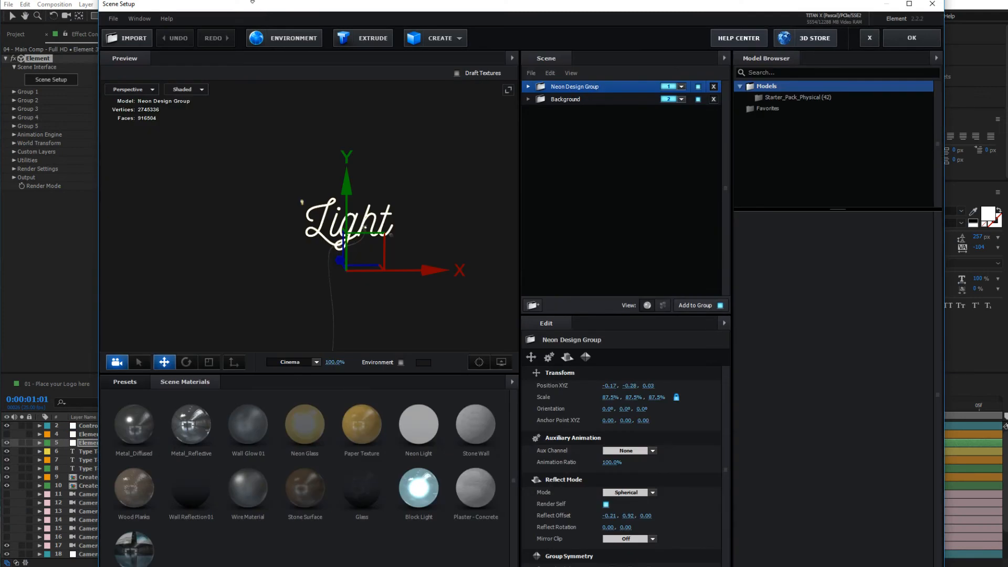
drag(251, 10, 243, 0)
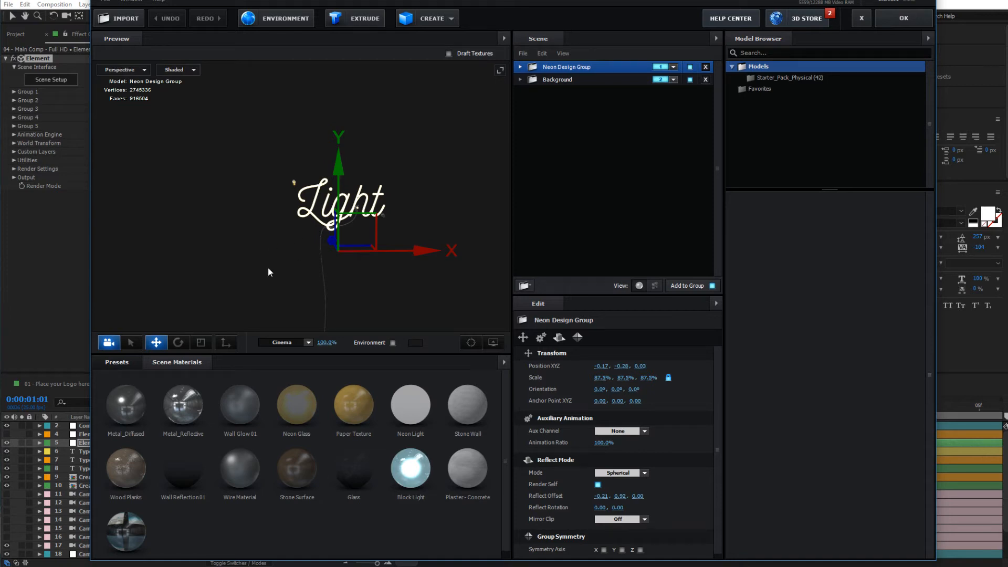
scroll(268, 272, up, 4)
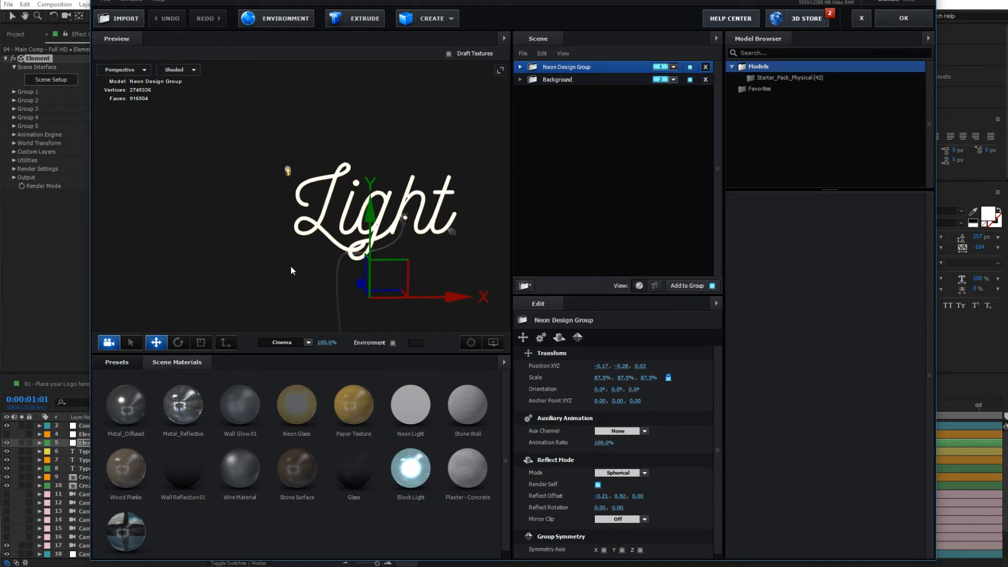
drag(291, 266, 242, 264)
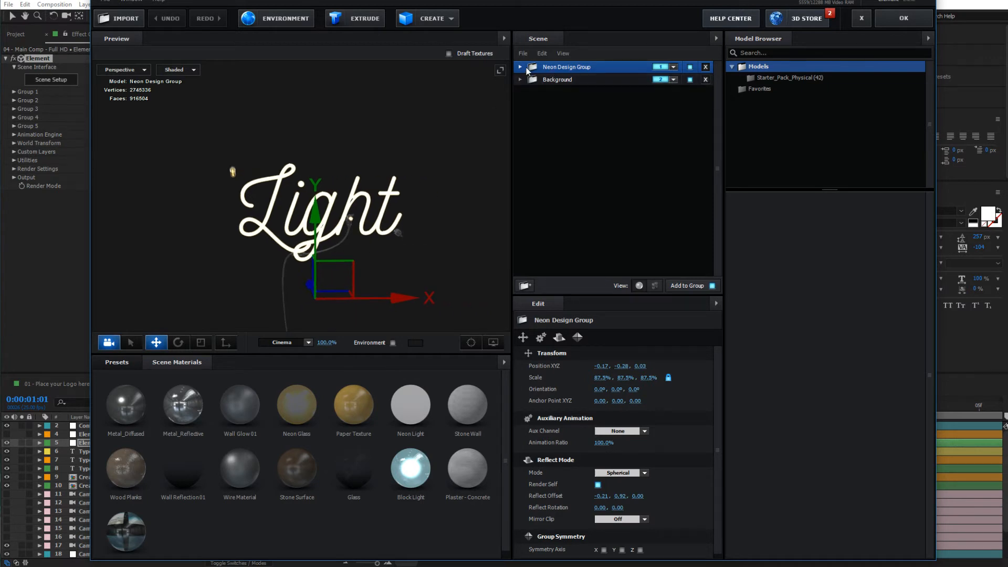
mouse_move(401, 177)
mouse_down()
mouse_move(348, 195)
mouse_move(381, 174)
mouse_up()
click(569, 79)
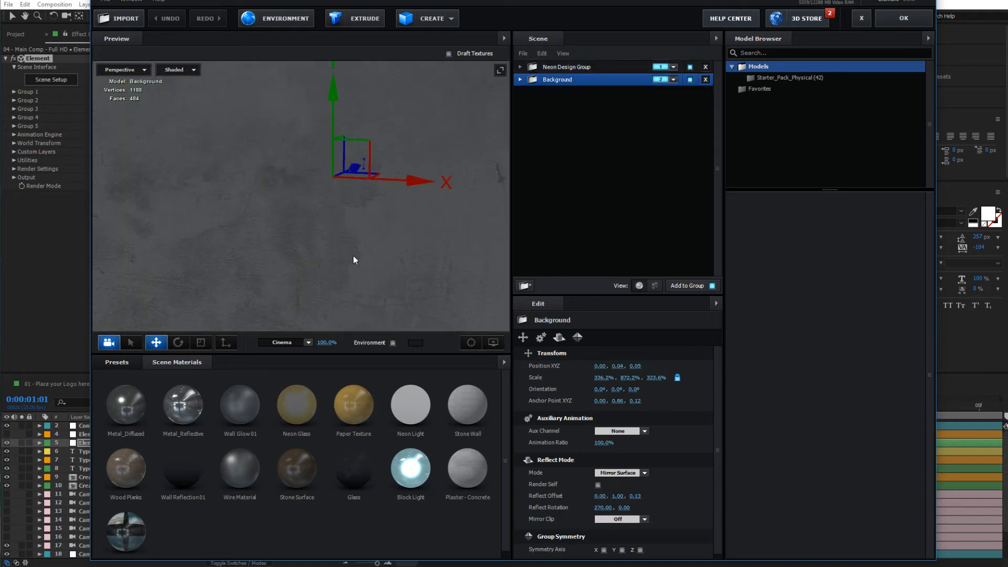
drag(354, 259, 385, 251)
click(567, 67)
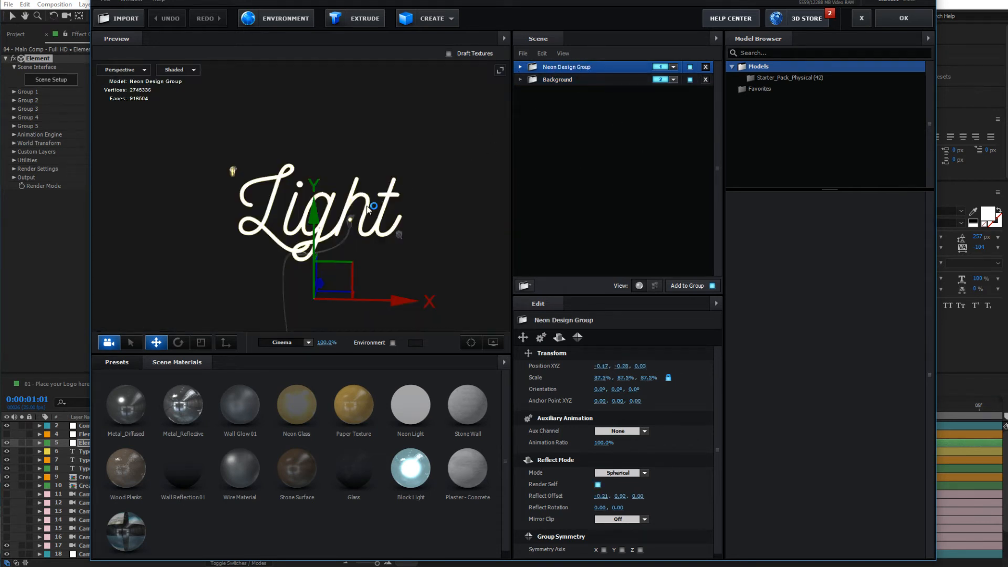
scroll(271, 212, up, 3)
scroll(272, 215, up, 2)
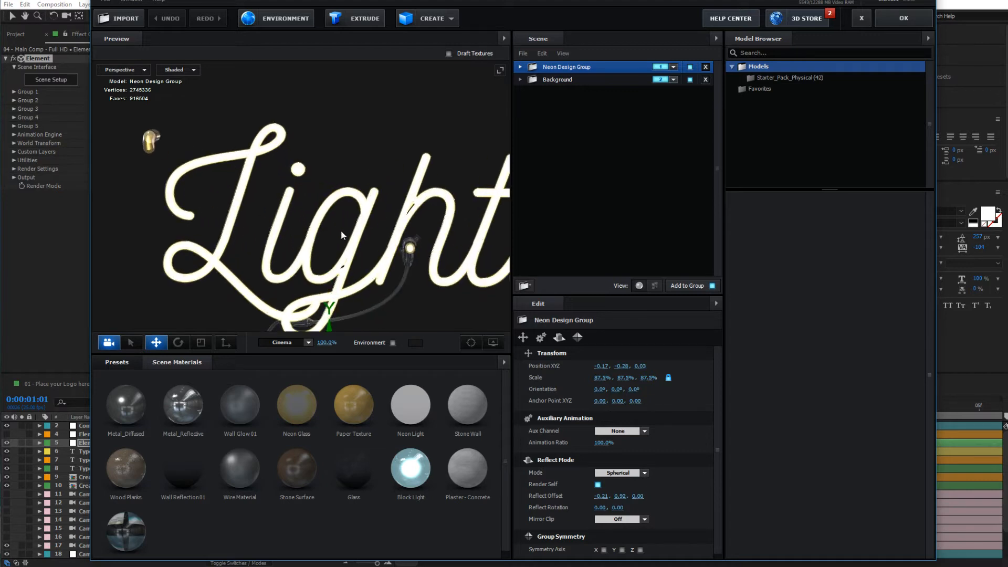
drag(342, 233, 331, 243)
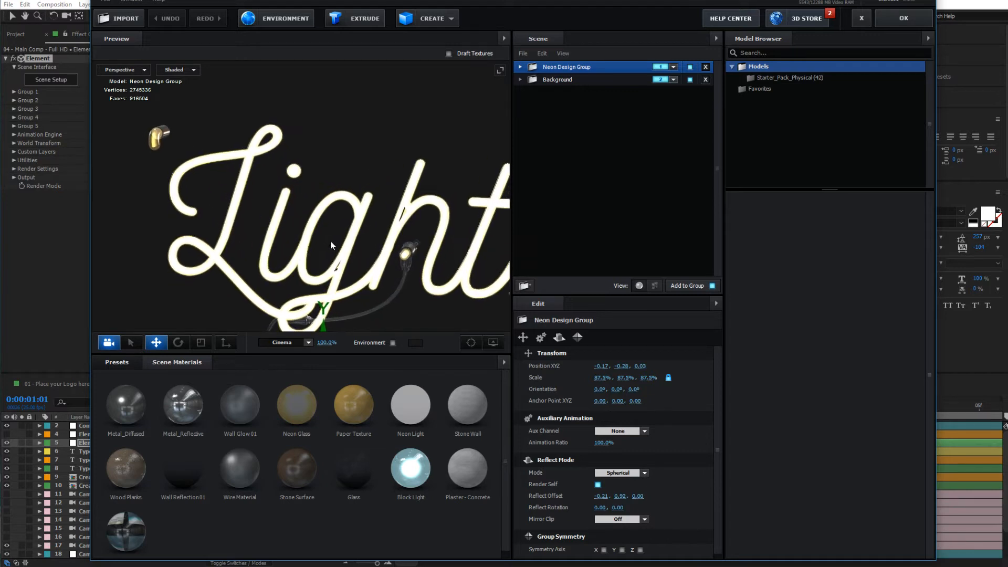
- Enable the Non-Neon Word model inside the Neon Design Group and apply the scene to the composition
click(520, 67)
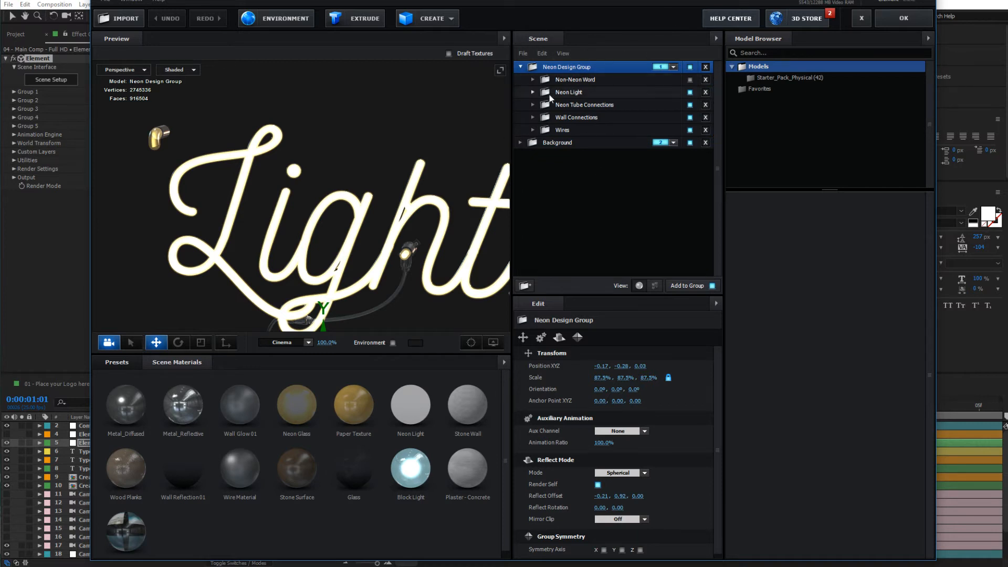
click(579, 83)
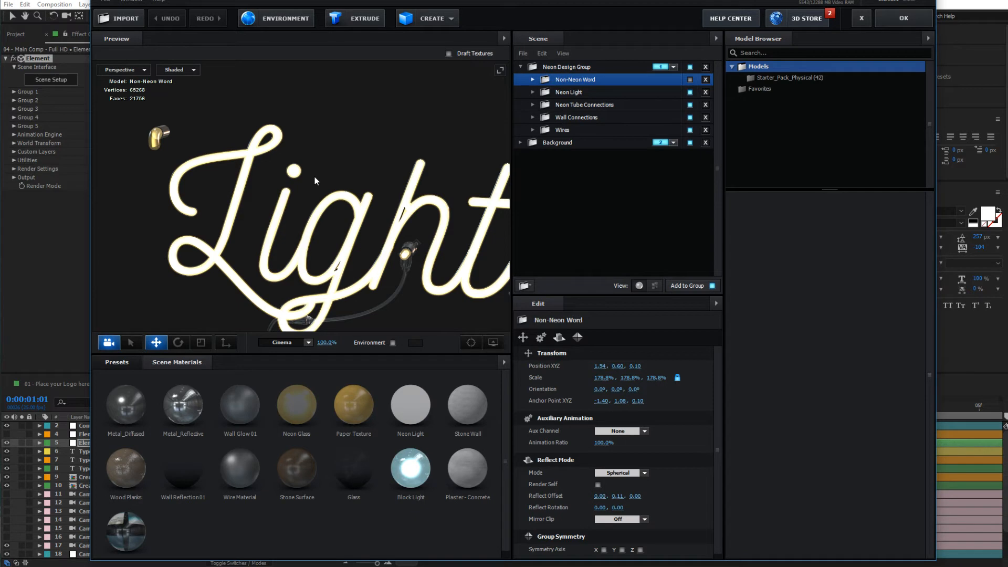
click(690, 79)
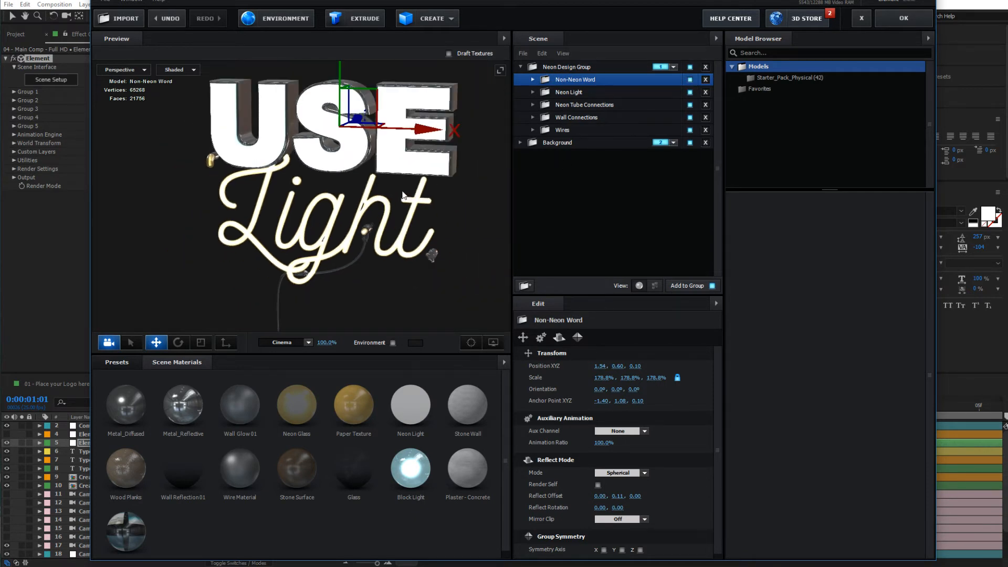
mouse_move(403, 194)
mouse_down()
mouse_move(331, 195)
mouse_move(394, 191)
mouse_up()
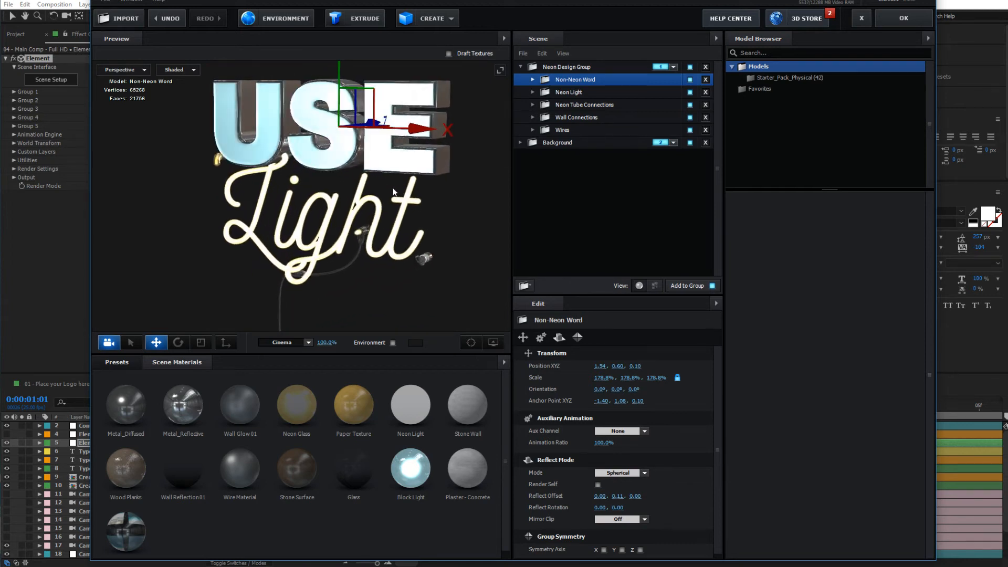
drag(314, 188, 314, 198)
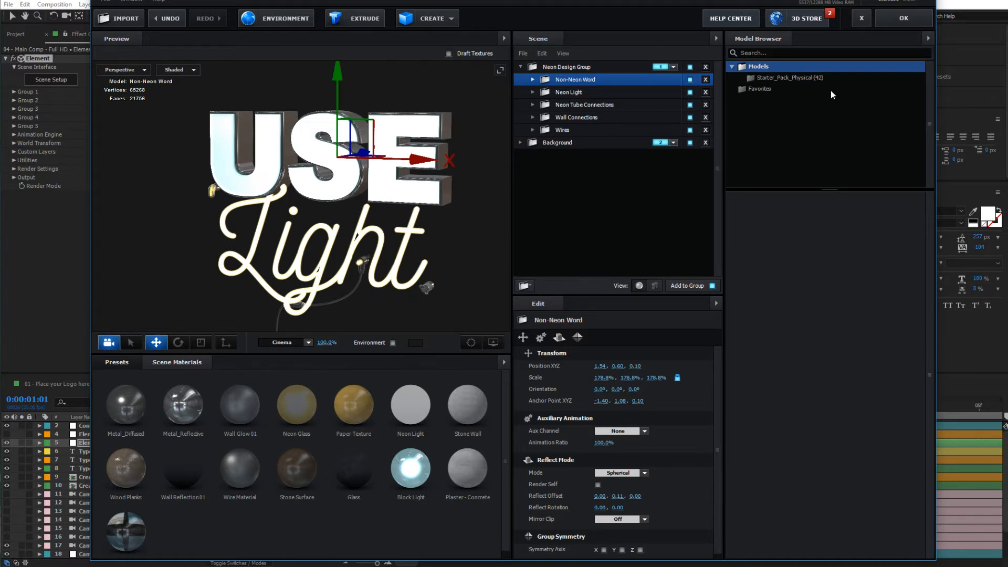
click(907, 20)
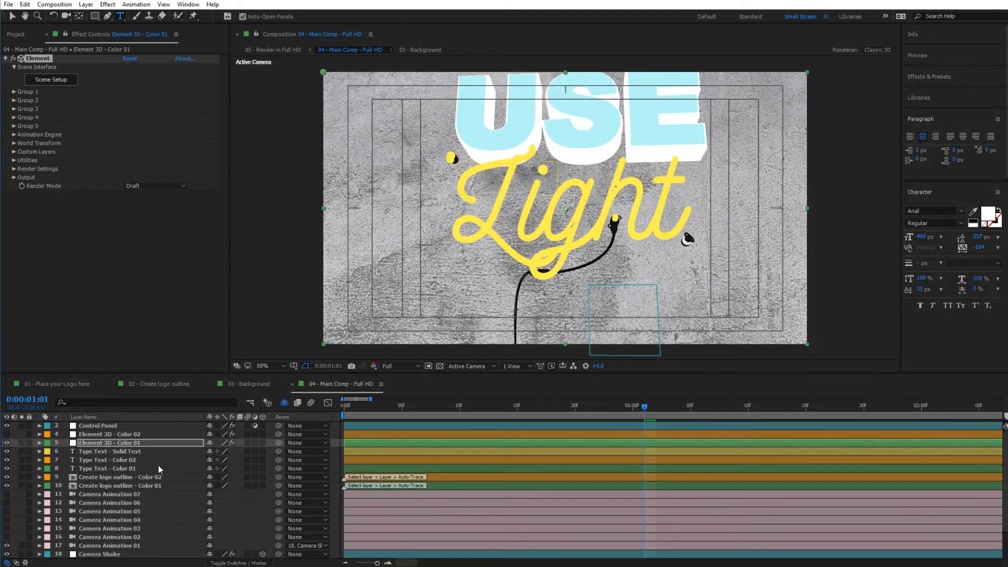
- Solo the Type Text - Solid Text layer and replace its text with WORD
click(126, 452)
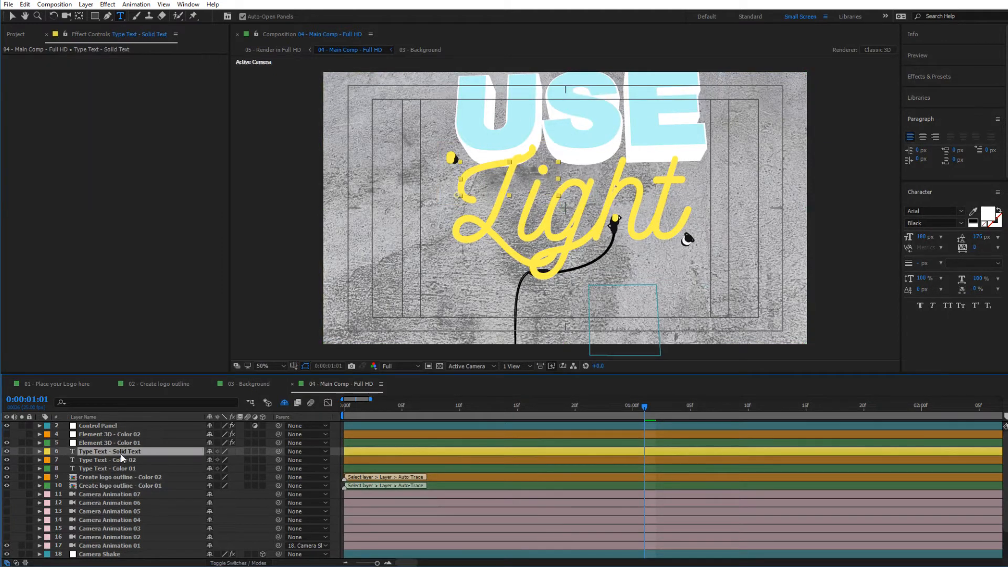
click(23, 450)
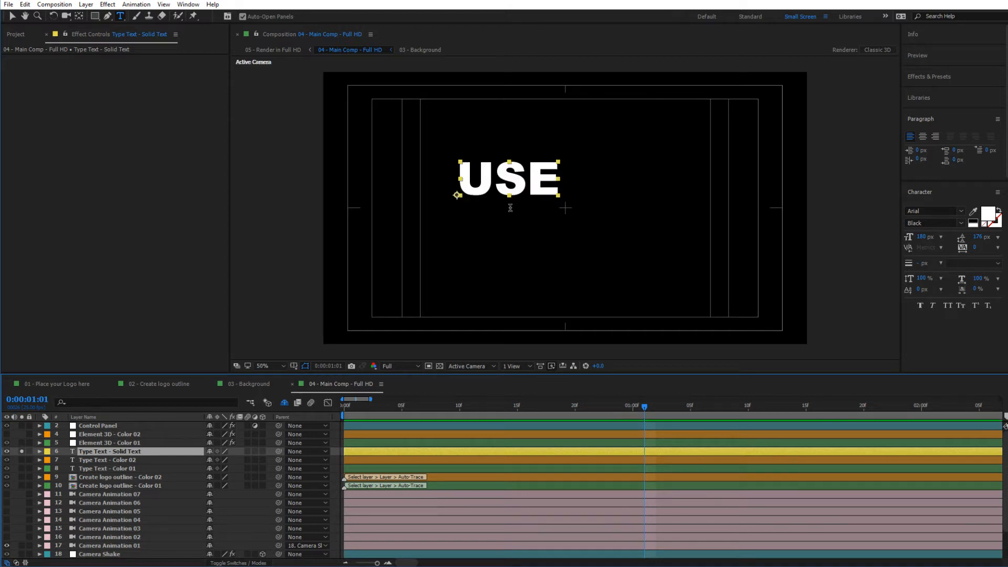
click(488, 181)
key(ctrl+a)
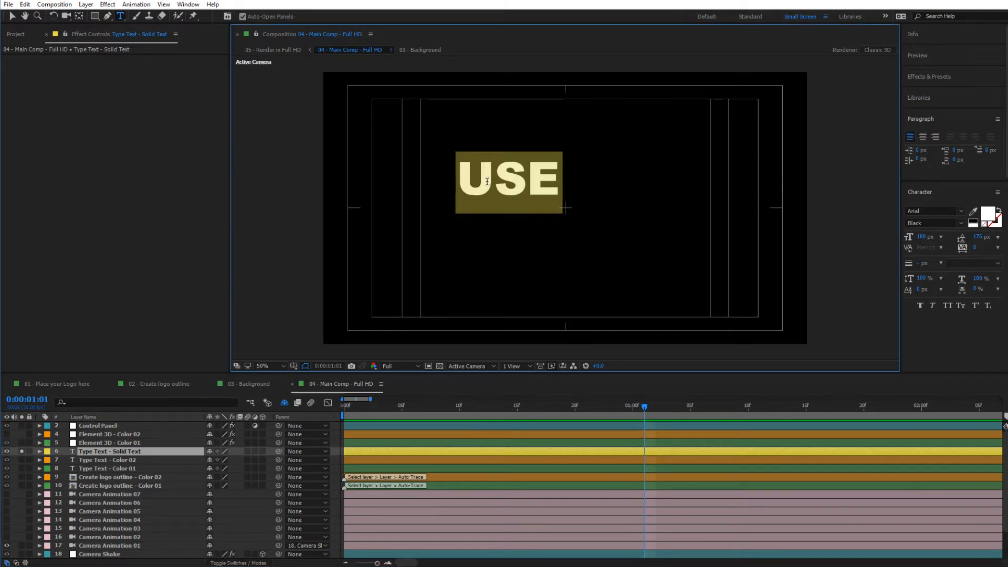
text(Word)
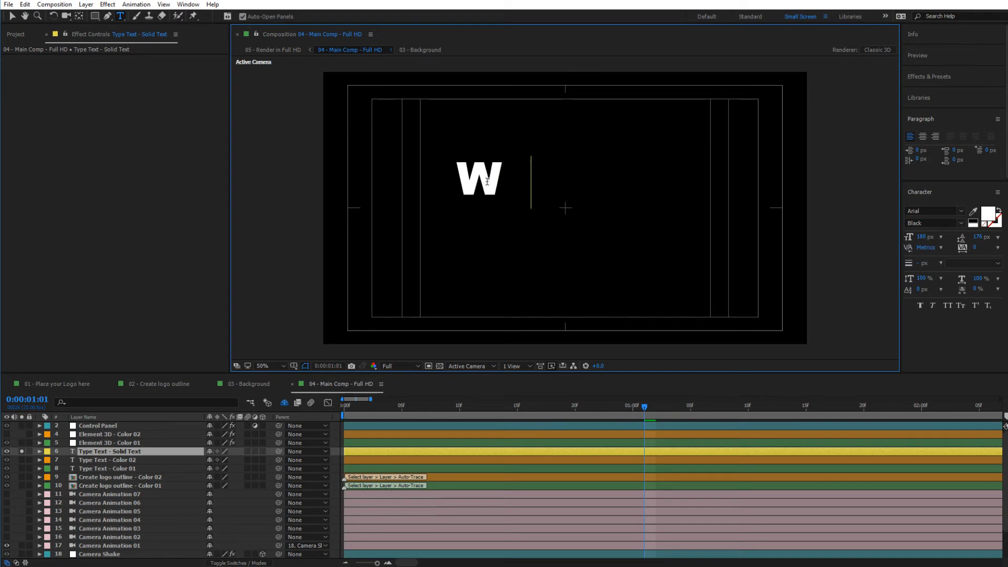
key(BackSpace)
key(BackSpace)
key(BackSpace)
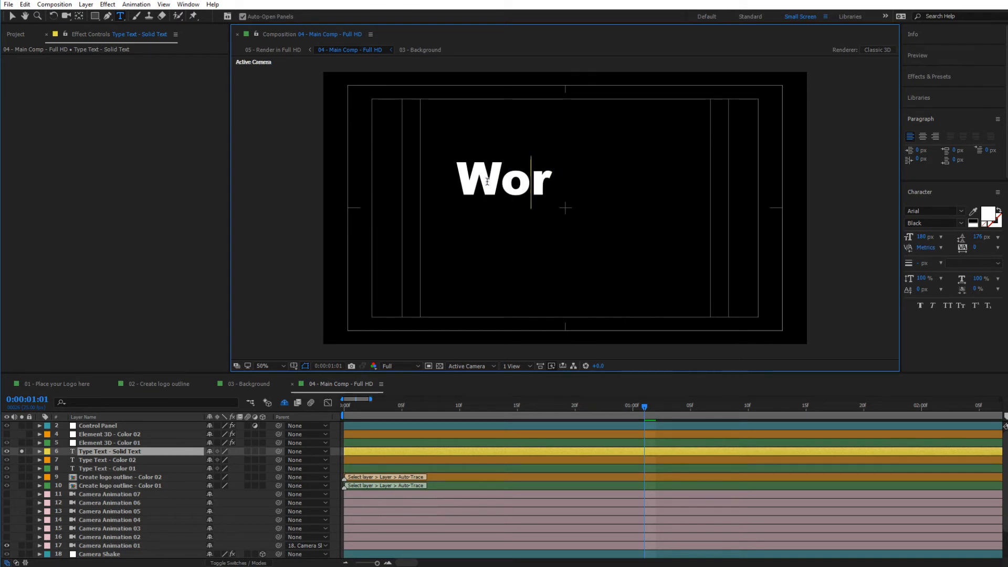
text(ORD)
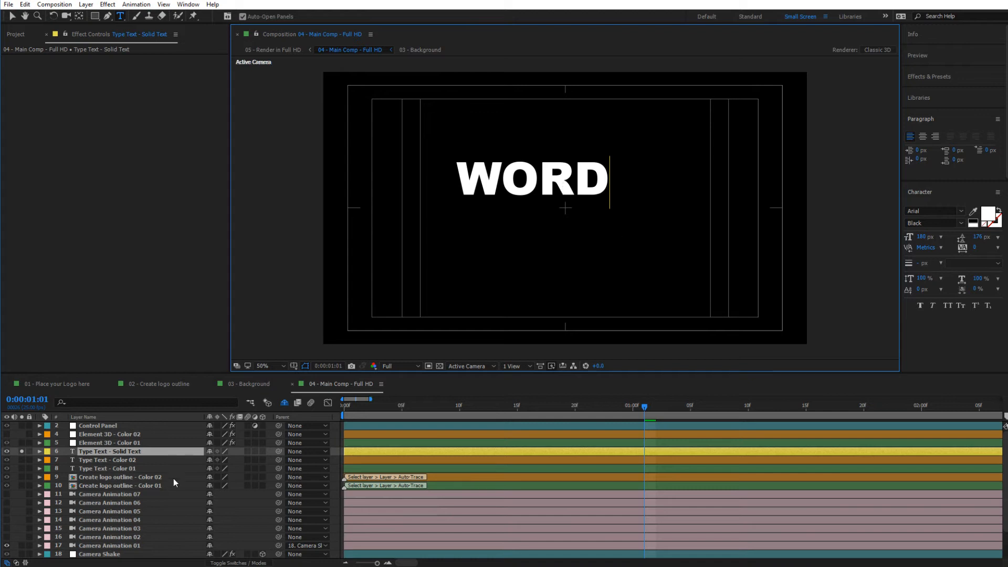
- Reopen the scene setup of Element 3D - Color 01 and raise the Non-Neon Word model to a Y position of 0.89
click(100, 443)
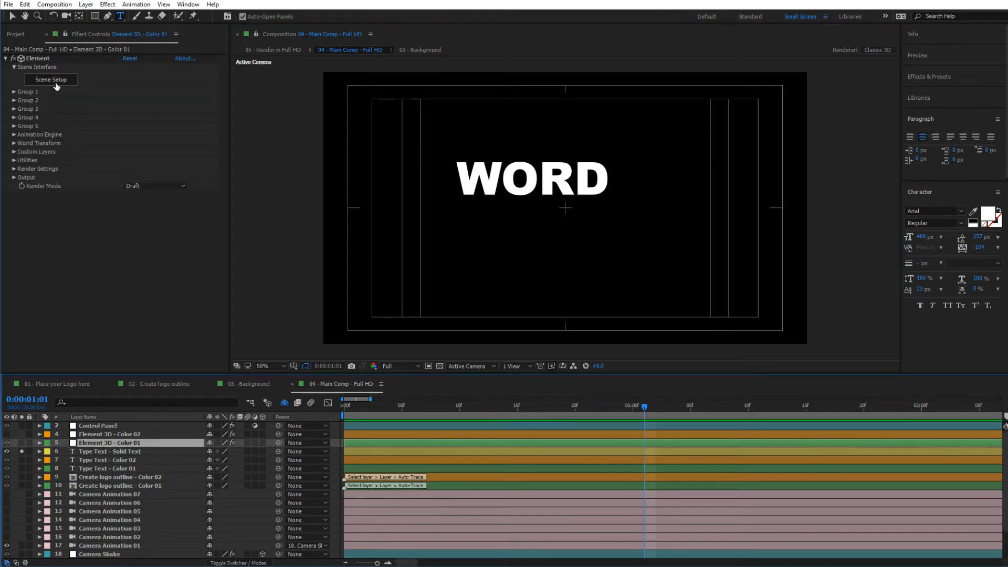
click(57, 84)
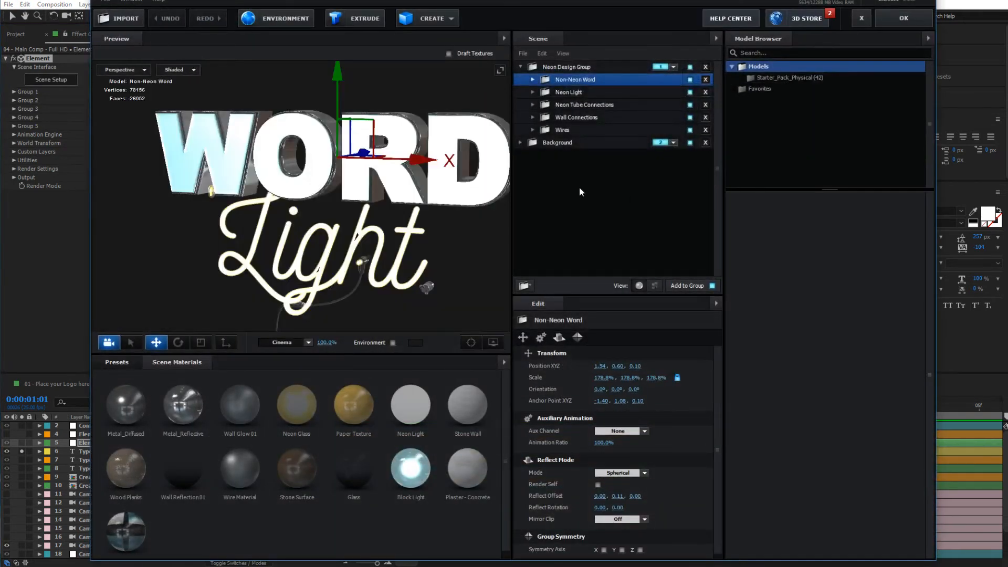
drag(345, 89, 308, 218)
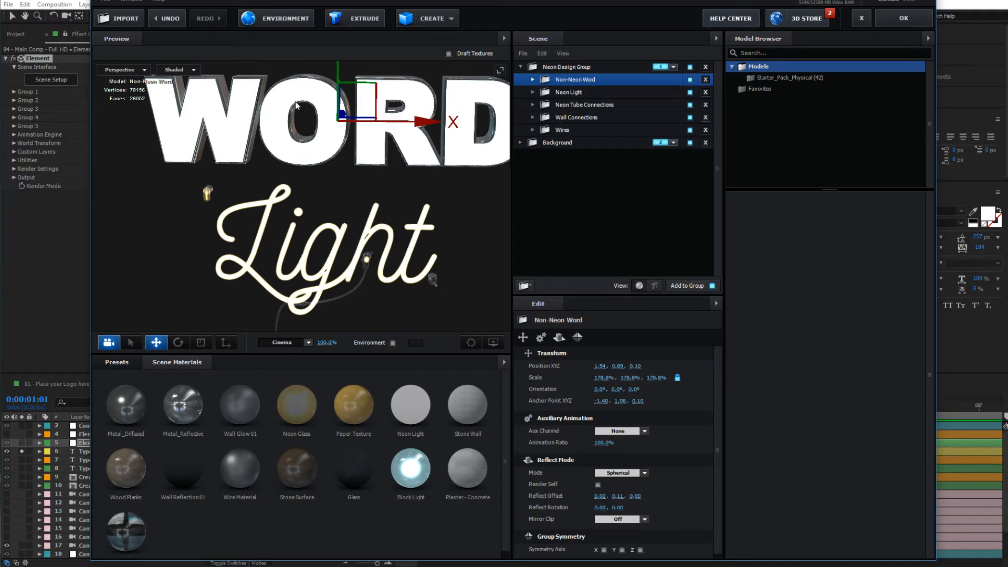
drag(286, 120, 326, 131)
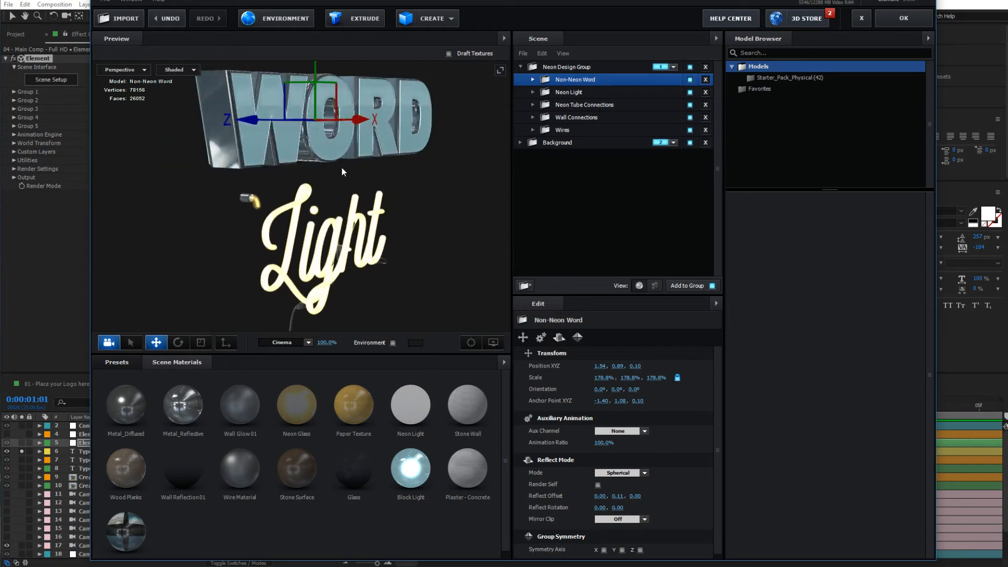
drag(342, 172, 330, 208)
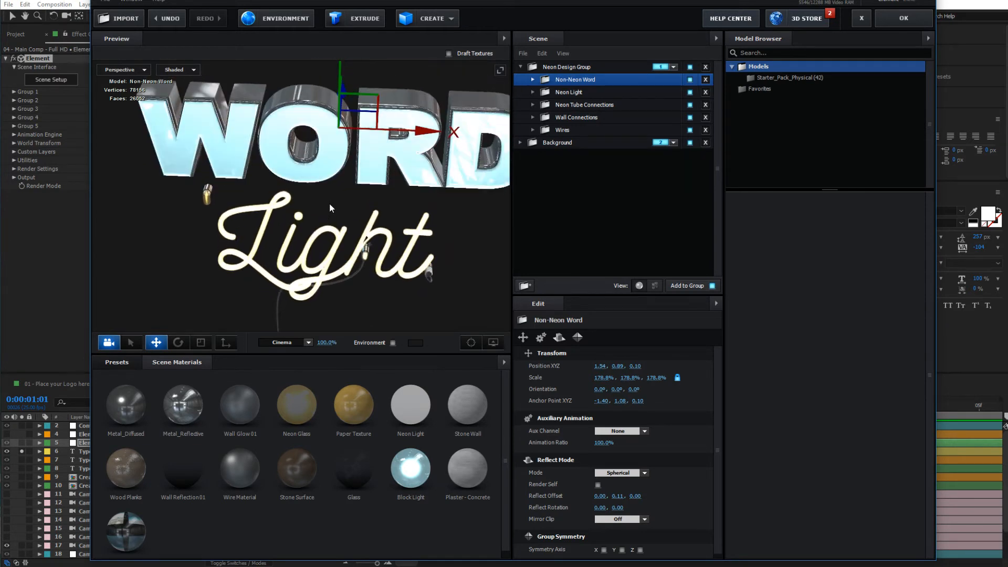
drag(318, 257, 360, 248)
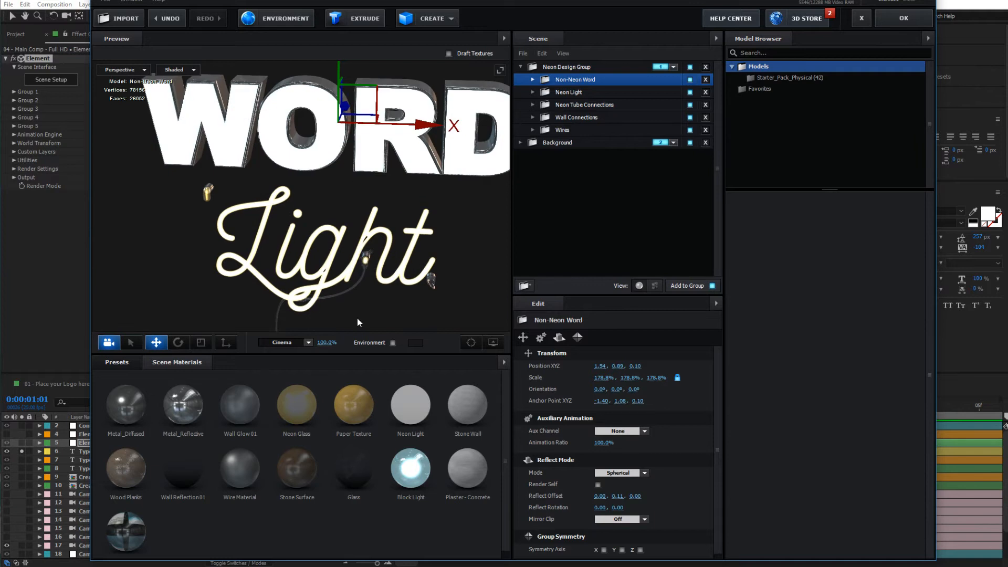
- Set the diffuse color of the Non-Neon Word's Block Light material to purple BA40F3
click(533, 80)
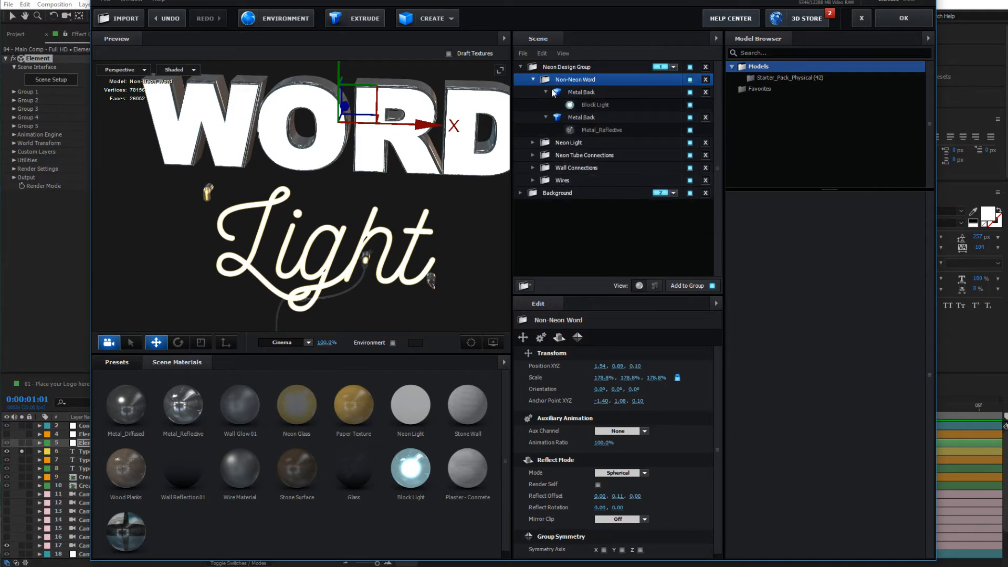
click(591, 105)
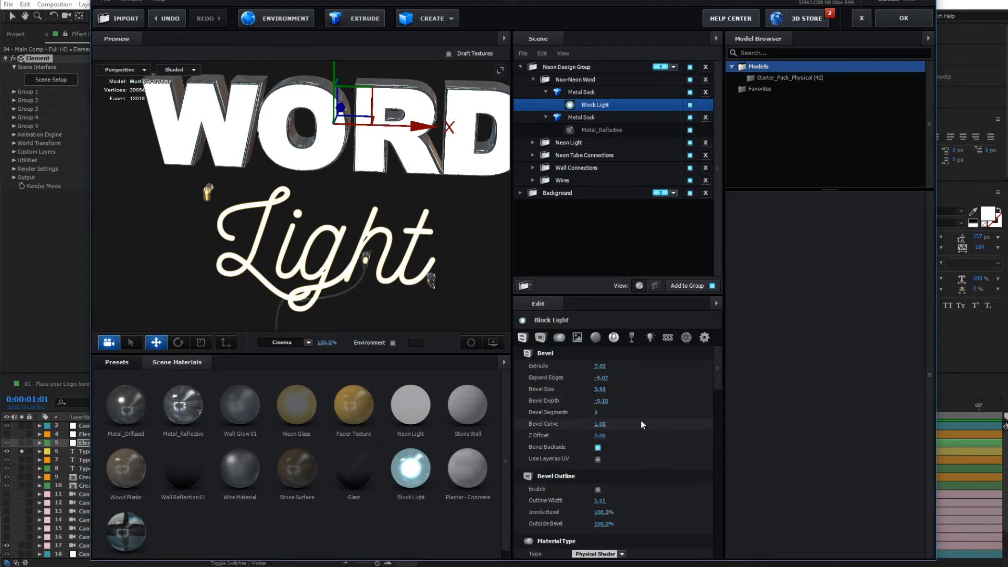
scroll(663, 413, down, 10)
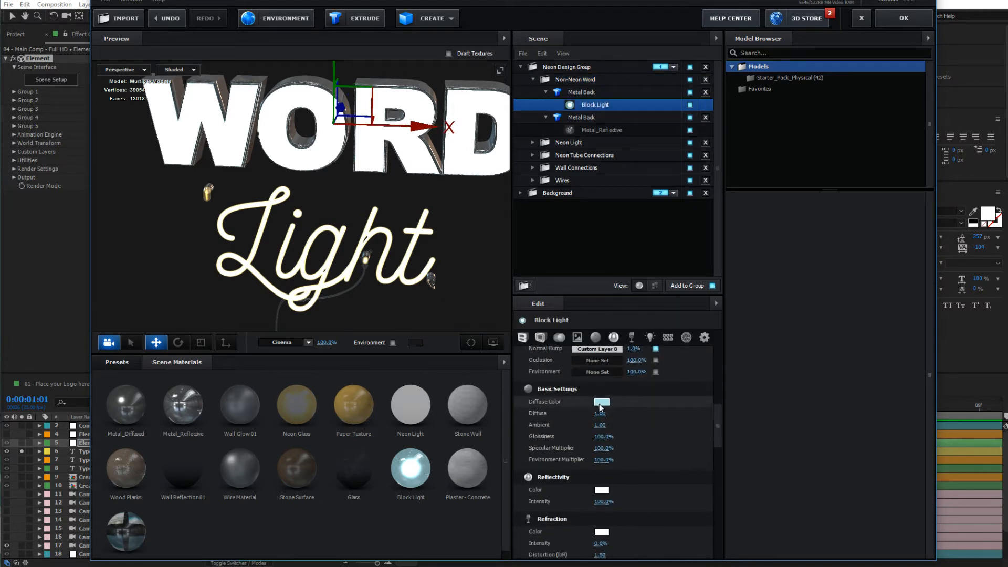
click(602, 402)
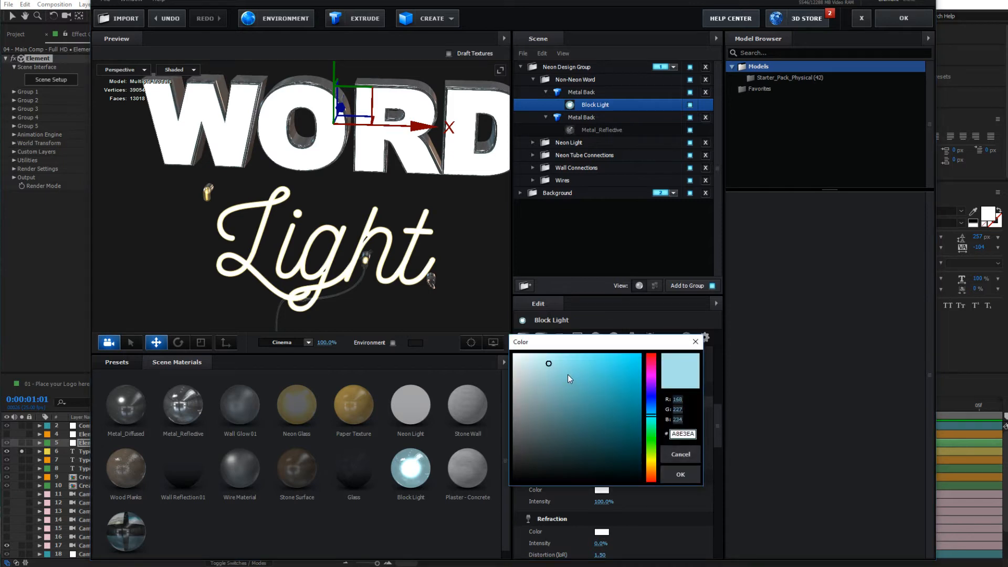
drag(568, 374, 657, 382)
click(682, 468)
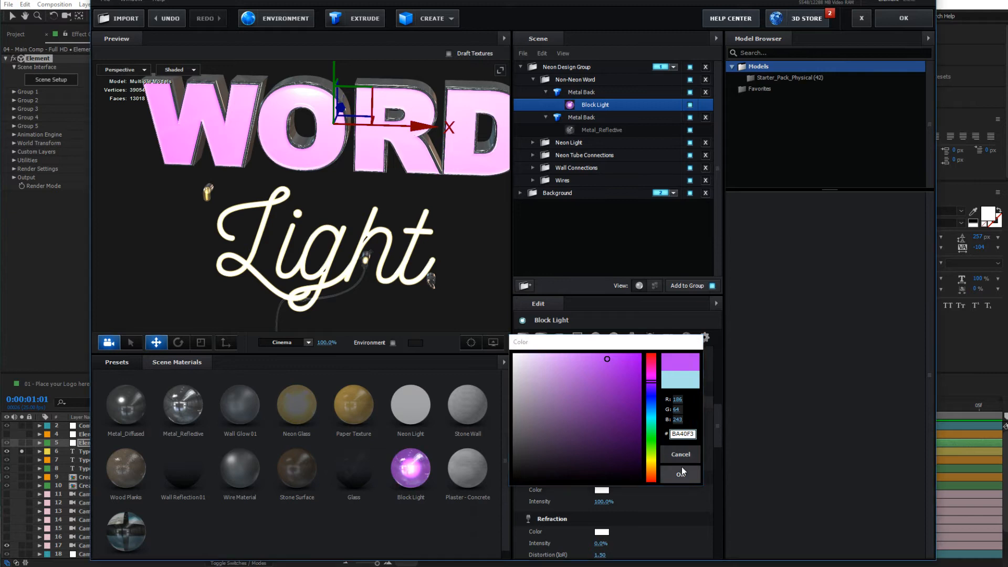
- Darken the diffuse color of the Block Light material to purple 9E3CCB
click(417, 469)
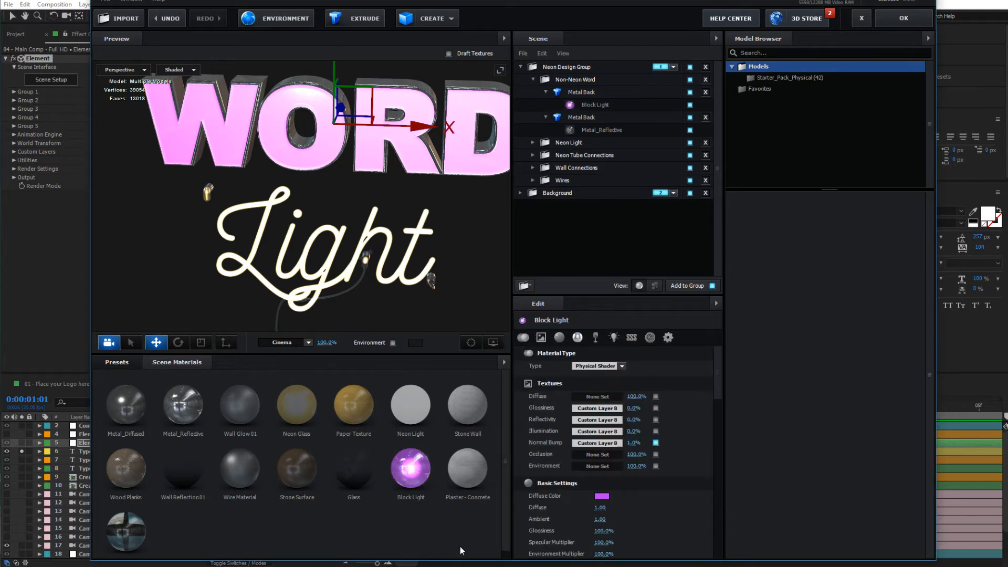
click(602, 496)
click(599, 471)
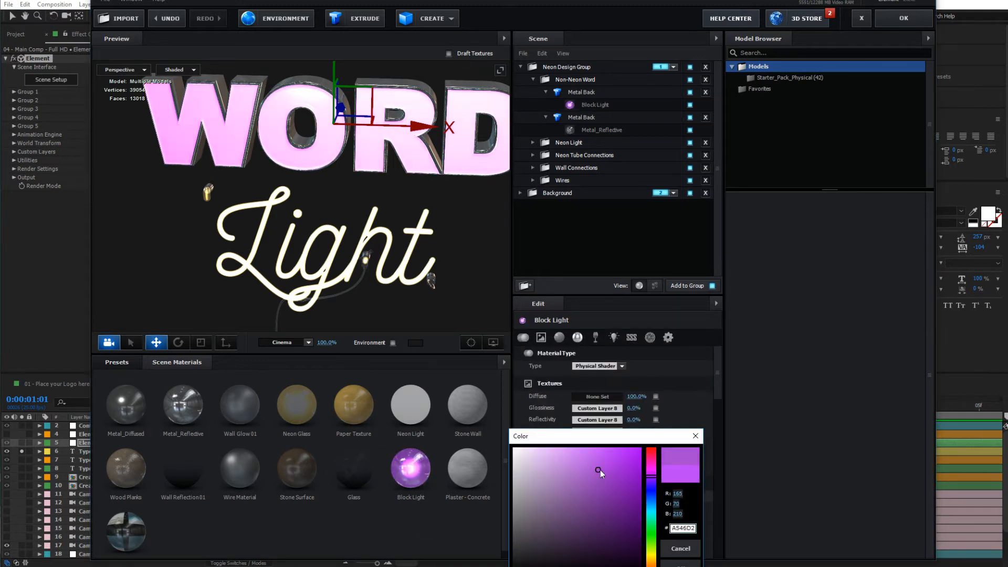
click(603, 474)
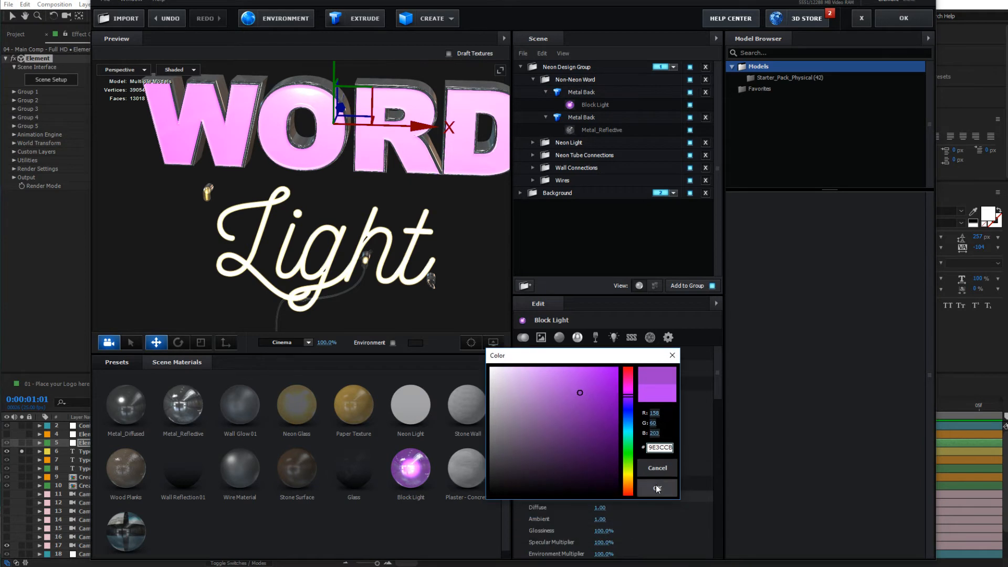
click(585, 389)
click(656, 488)
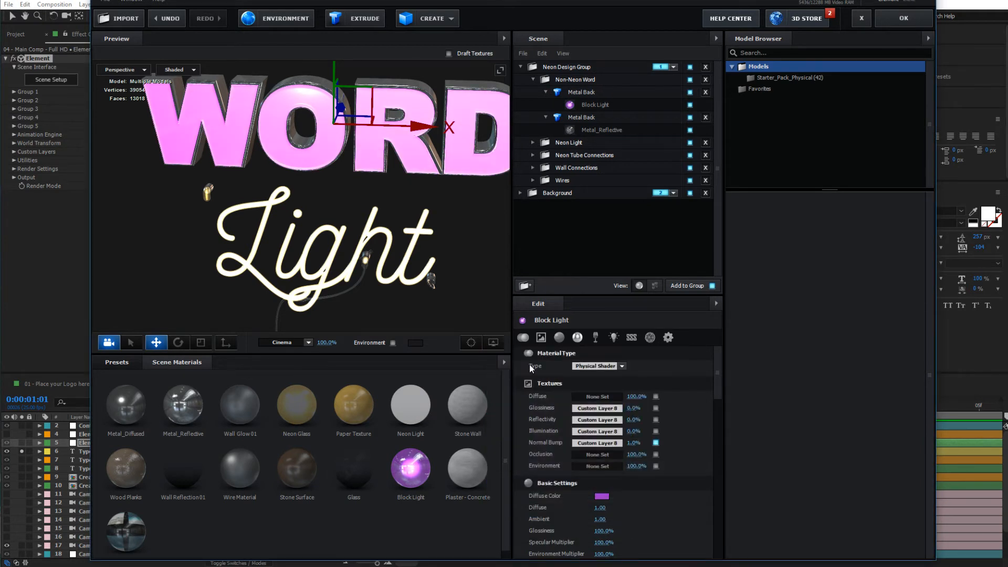
- Apply the scene to the composition and turn off solo for the Type Text - Solid Text layer
click(902, 21)
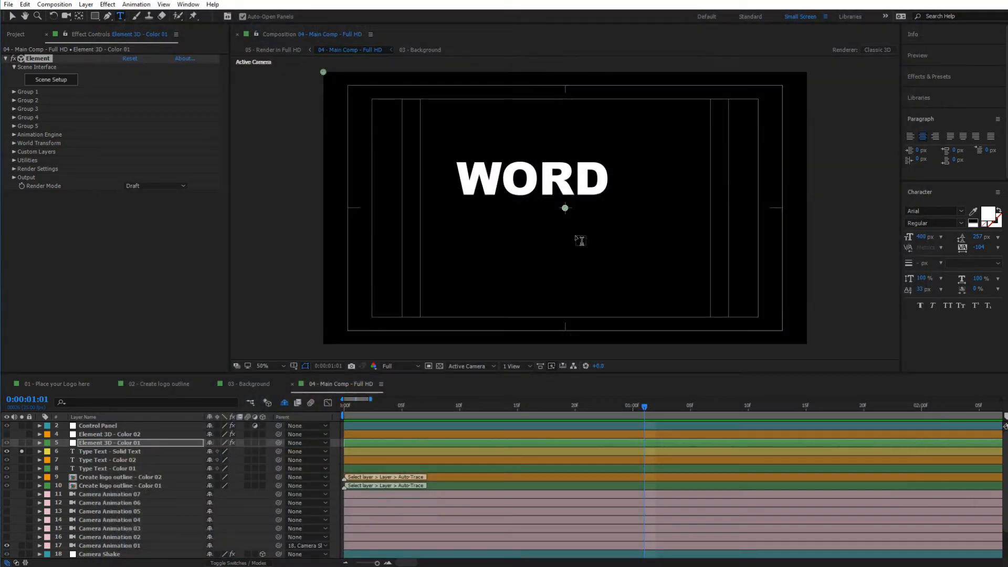
click(22, 451)
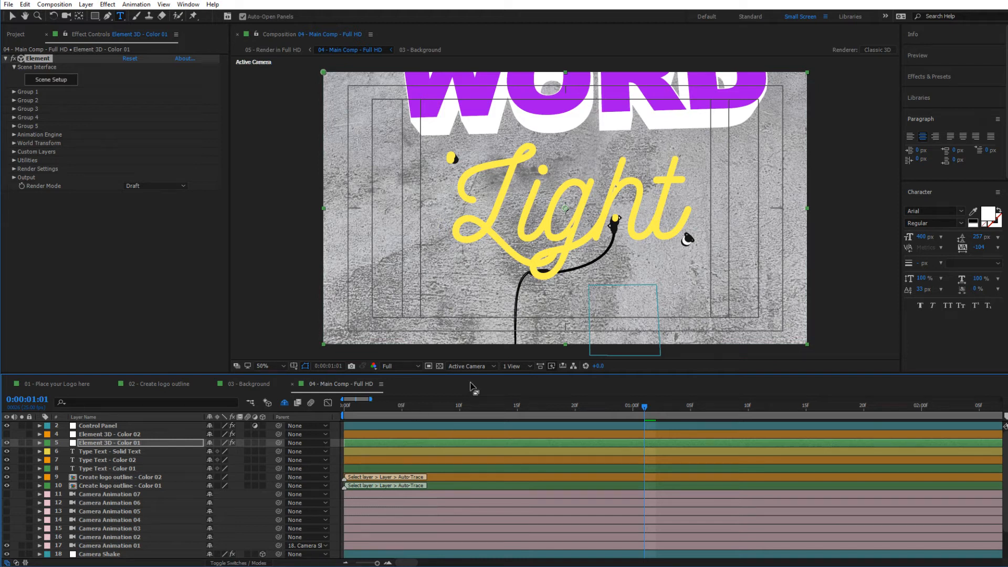
- Set the Element render mode to Preview and check the sign at 0:00:01:21
key(comma)
key(comma)
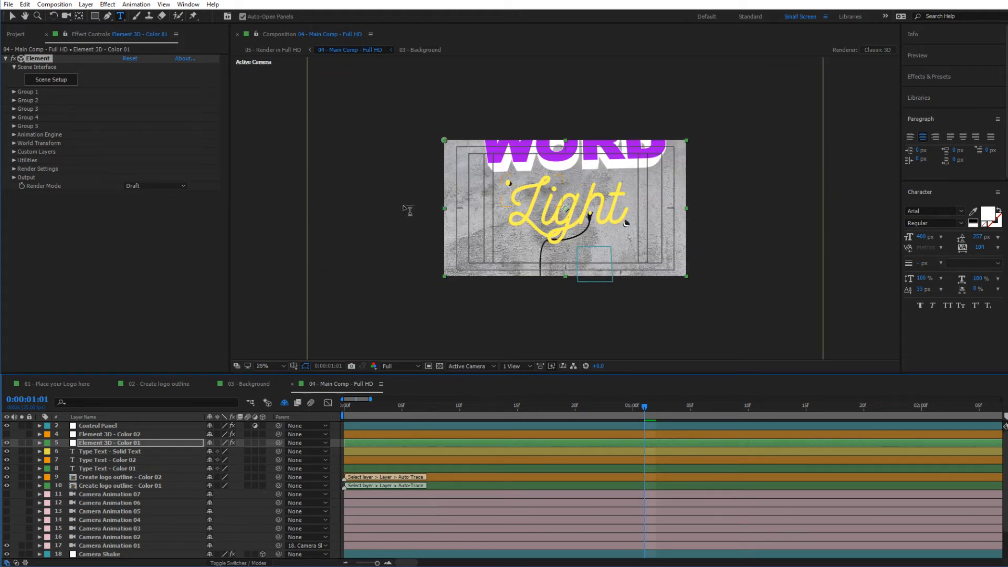
click(153, 187)
click(156, 209)
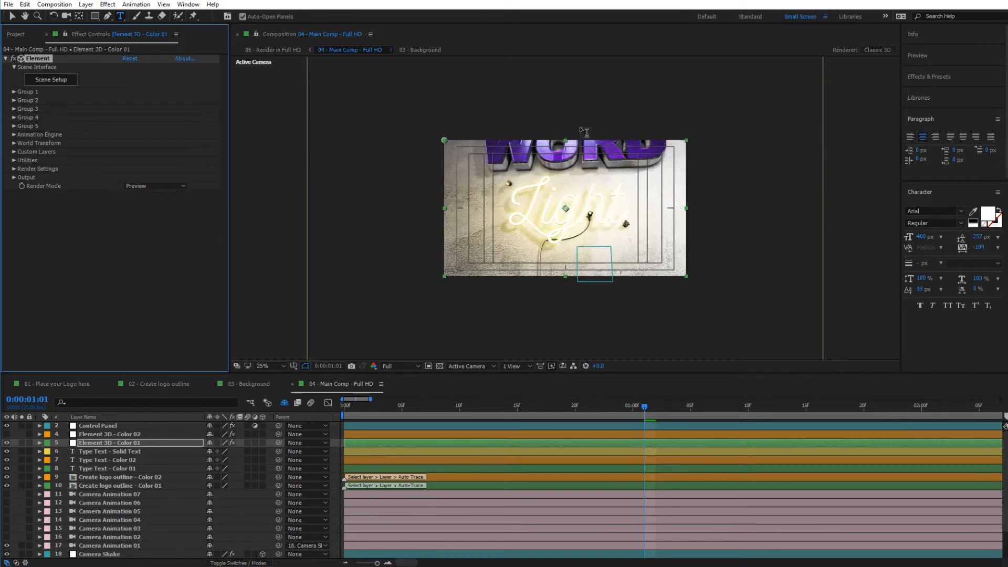
click(783, 408)
click(875, 409)
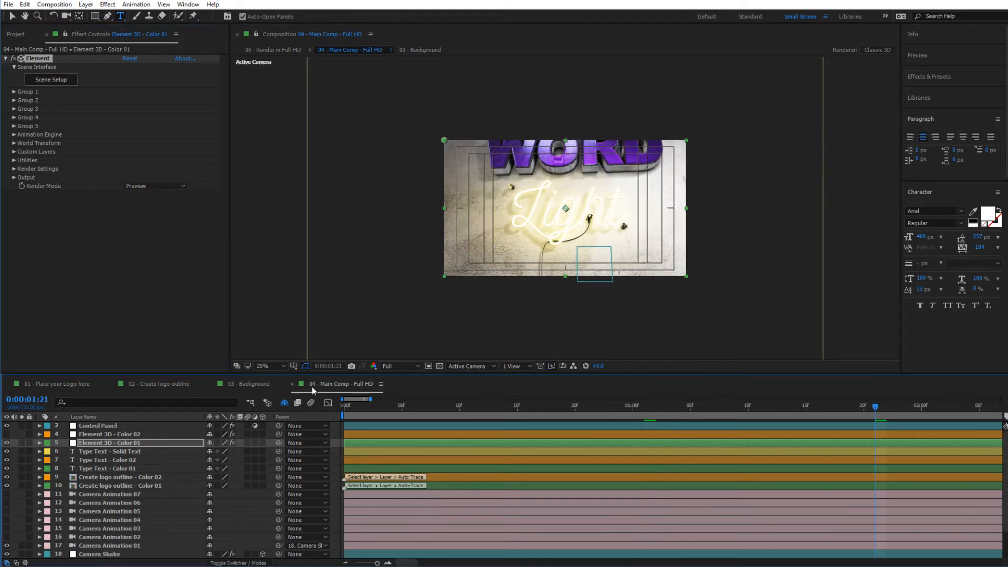
- Turn on the Camera Animation 04 layer and move the current time to 0:00:00:18
click(107, 520)
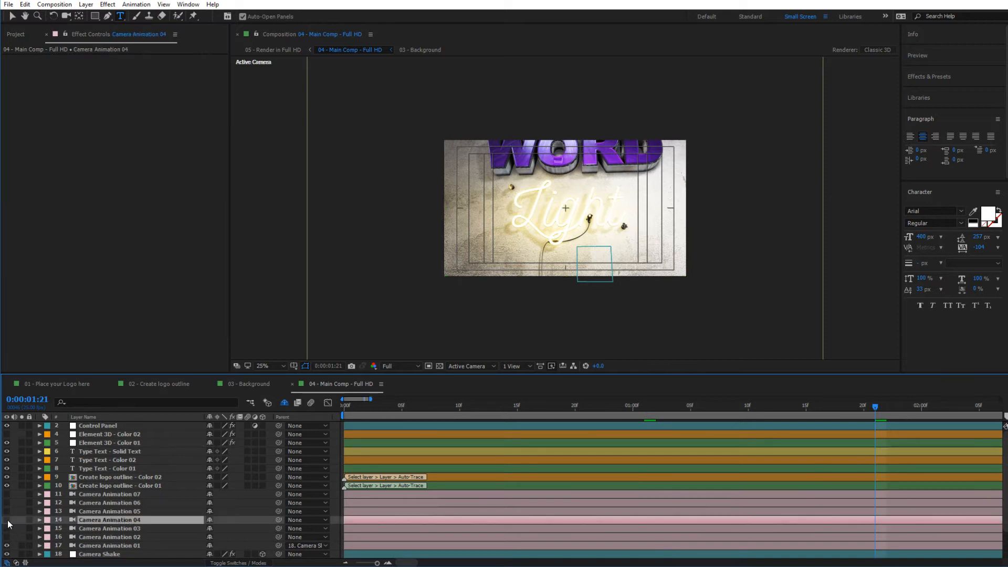
click(7, 520)
key(period)
key(period)
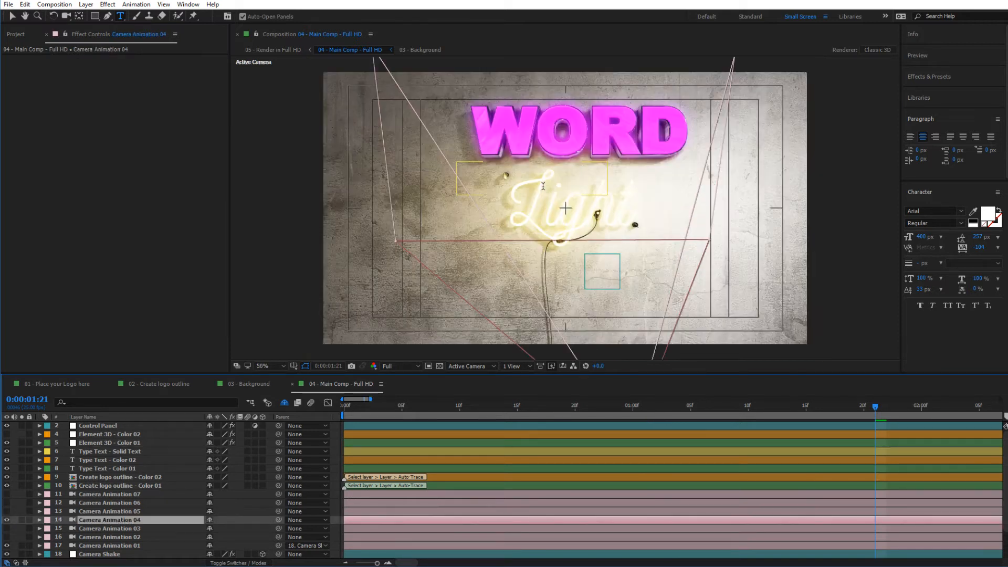
click(550, 405)
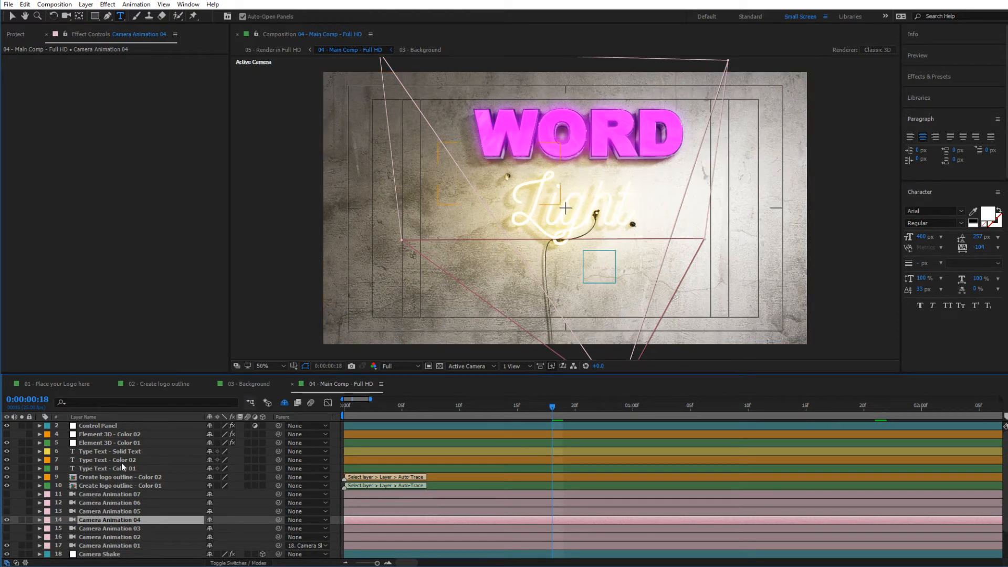
- Set the render mode of Element 3D - Color 01 to Draft and reopen its scene setup
click(94, 451)
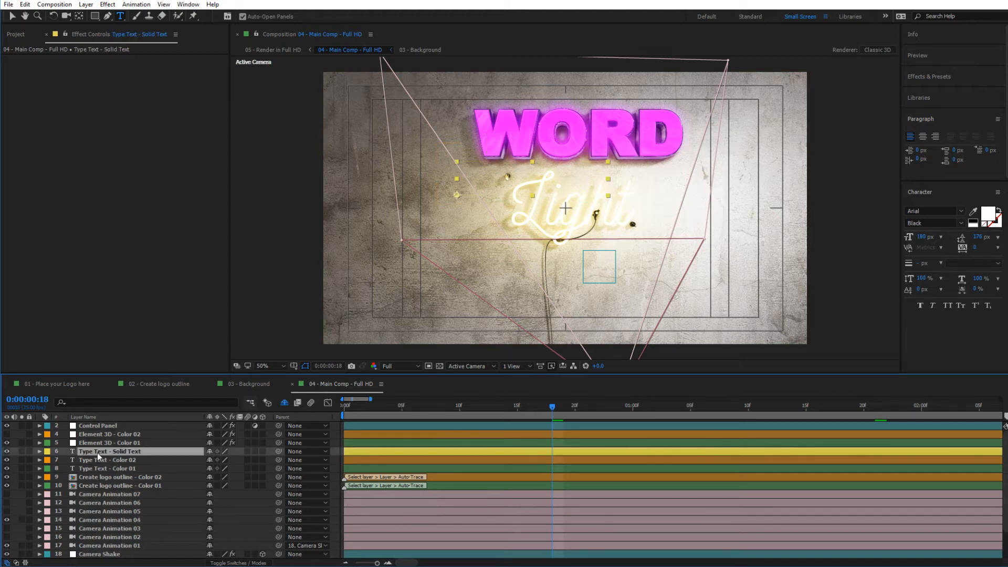
click(91, 443)
click(147, 187)
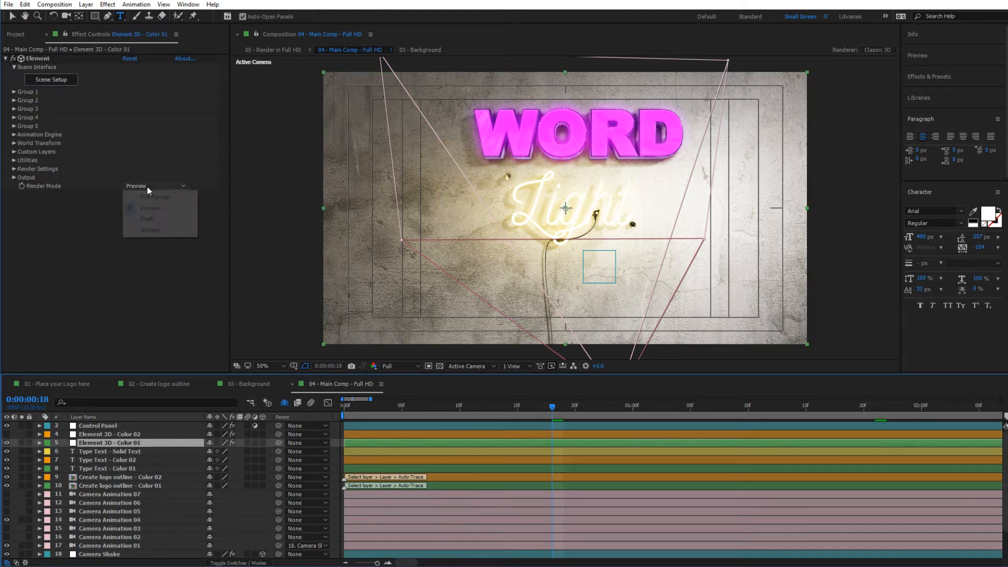
click(149, 220)
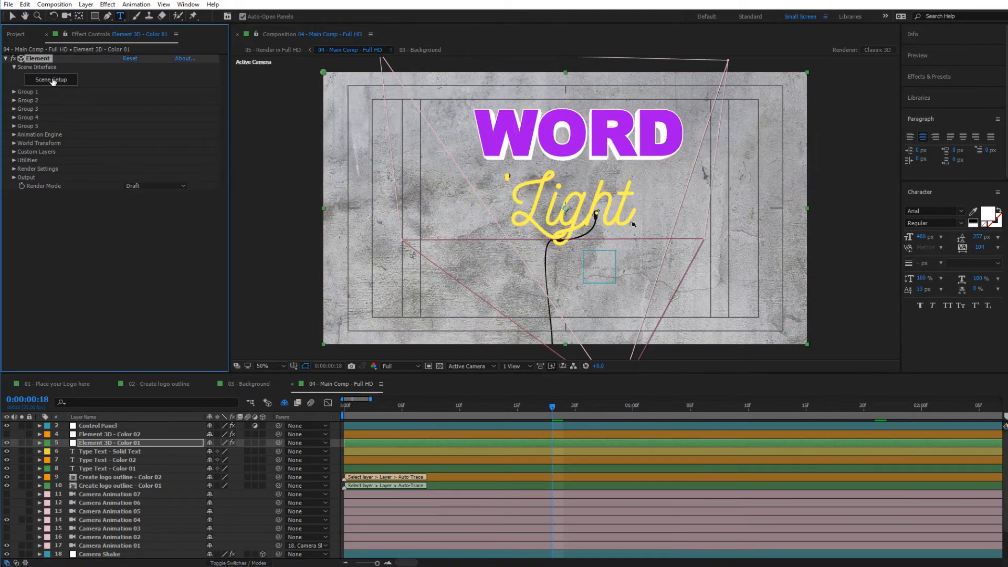
click(50, 80)
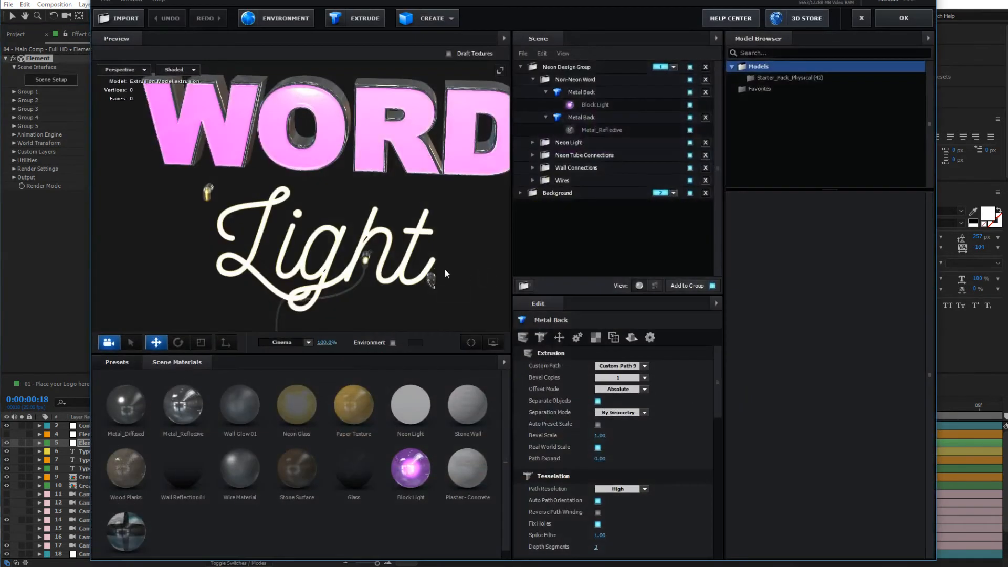
- Disable the Non-Neon Word model in the Neon Design Group and expand the Neon Light group
click(533, 79)
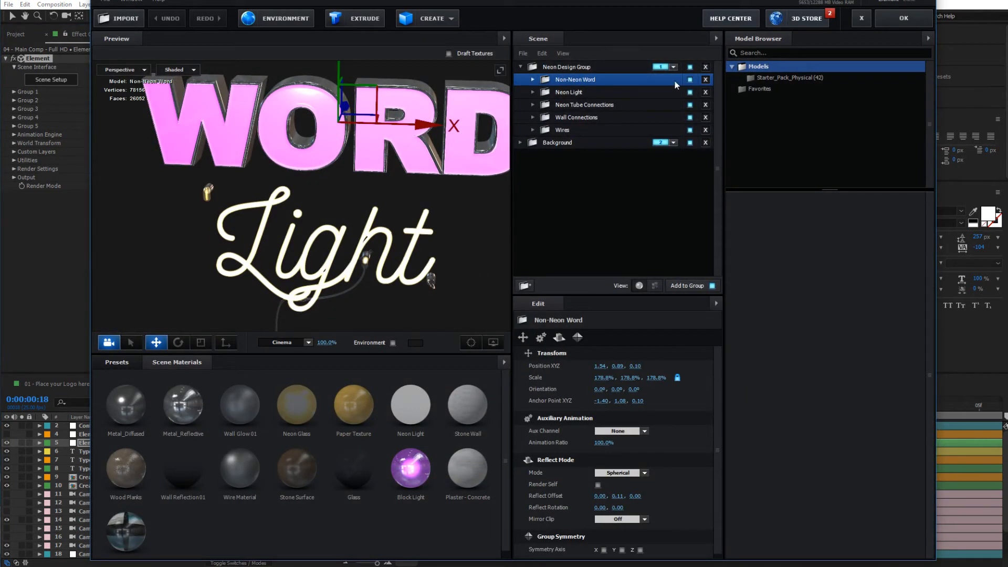
click(690, 80)
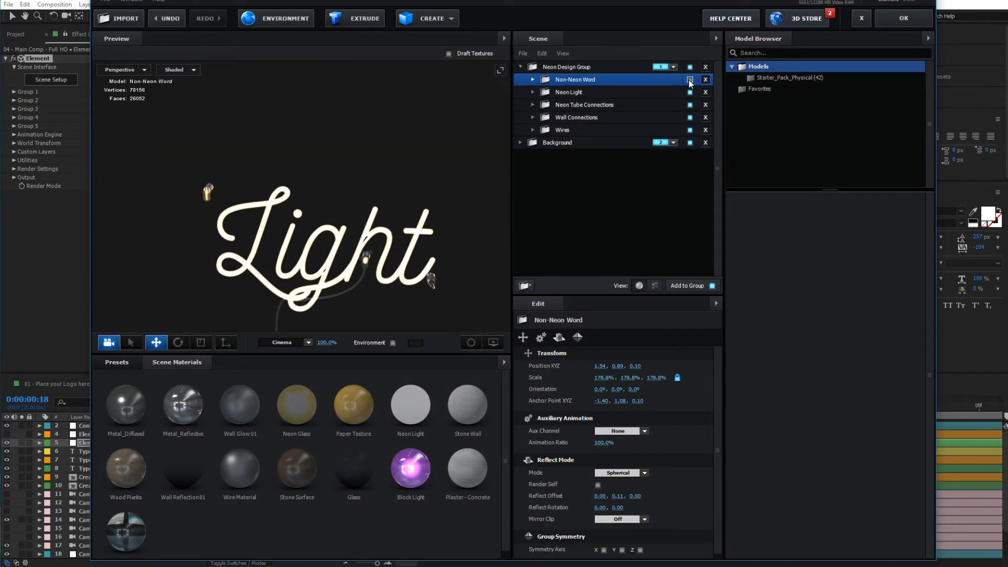
click(581, 93)
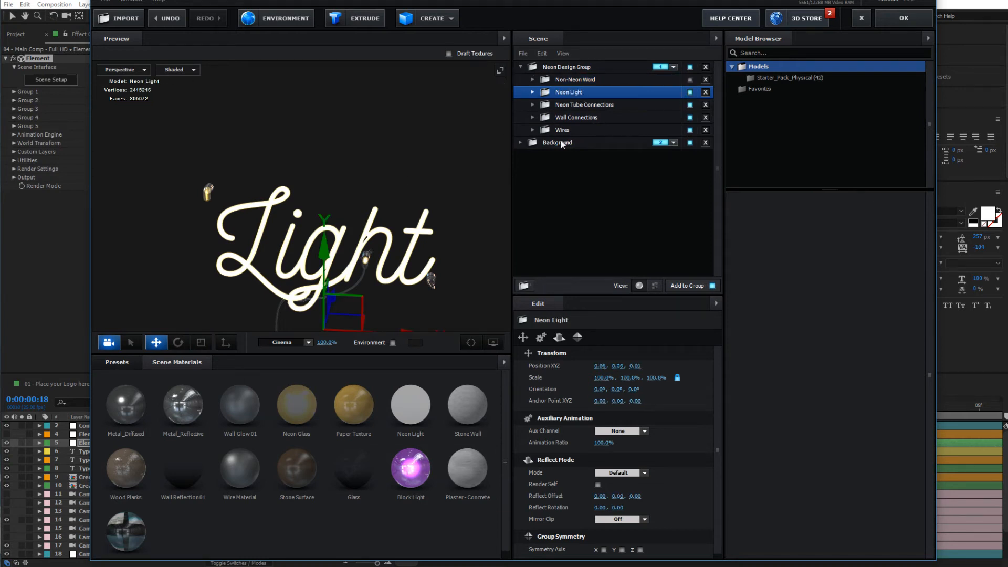
click(534, 92)
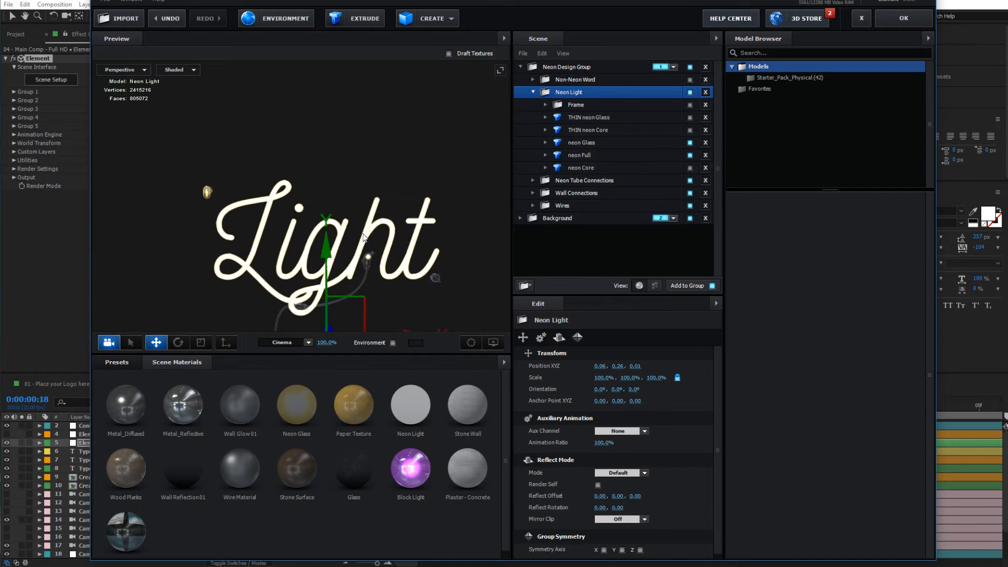
- Enable the Frame model of the Neon Light group, inspect it from an angle and disable it again
drag(364, 238, 352, 195)
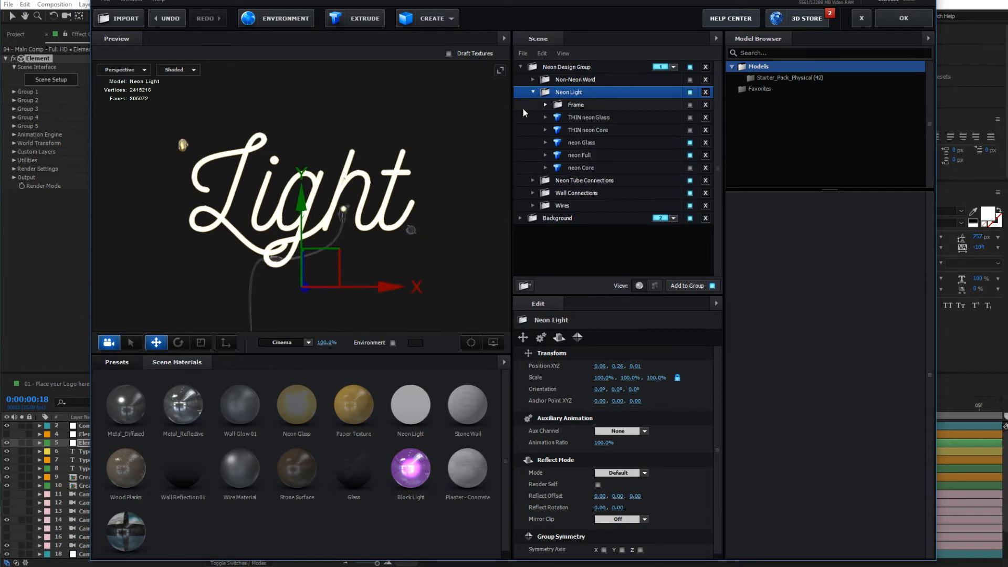
click(589, 106)
click(690, 106)
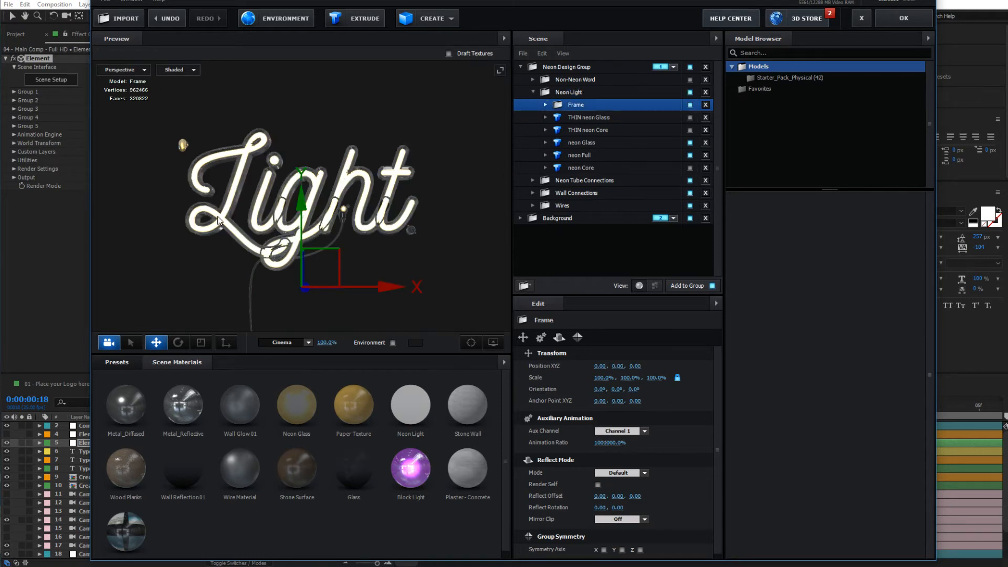
drag(220, 220, 270, 229)
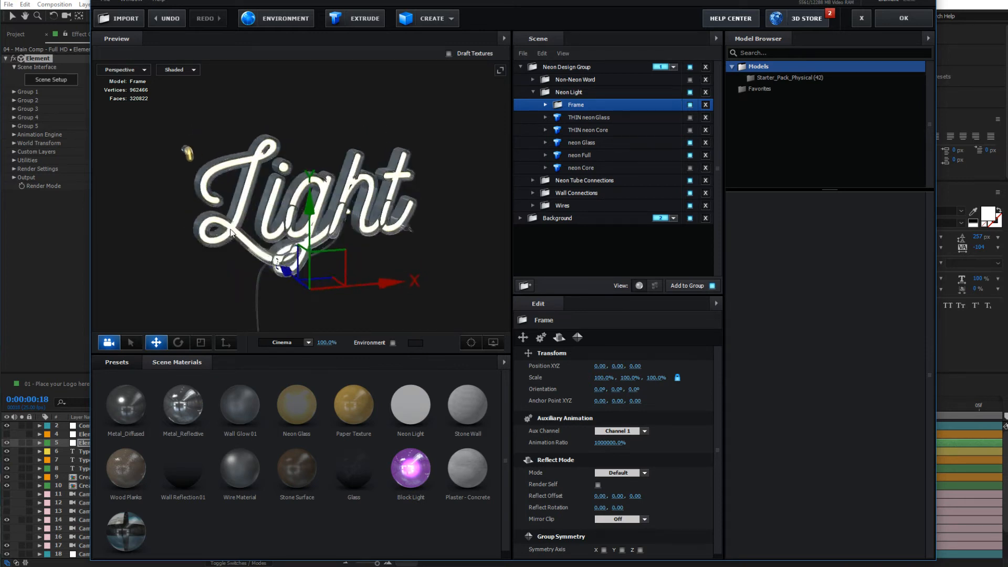
click(690, 104)
- Replace the neon Glass and neon Full models with THIN neon Glass and THIN neon Core
click(568, 120)
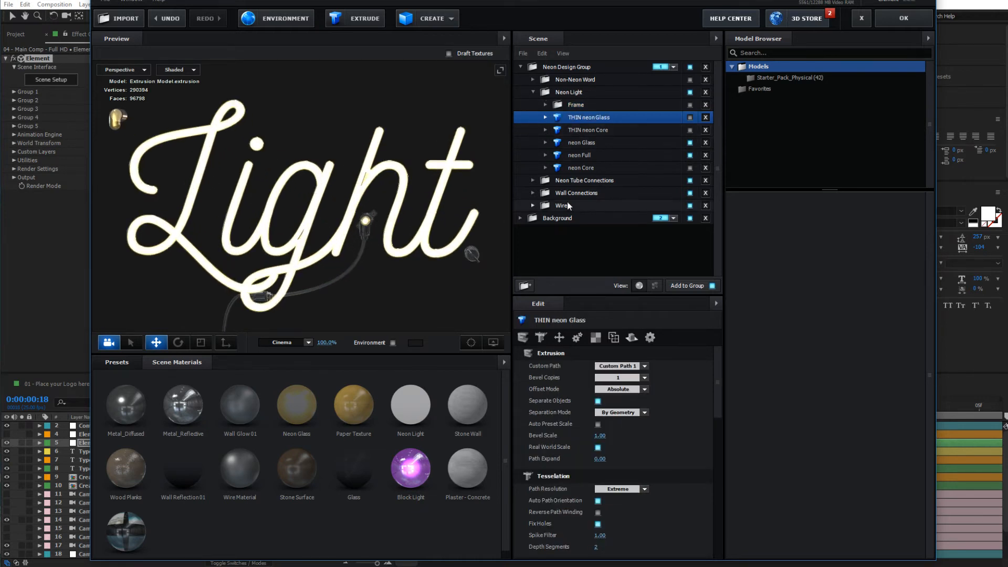
drag(341, 187, 350, 188)
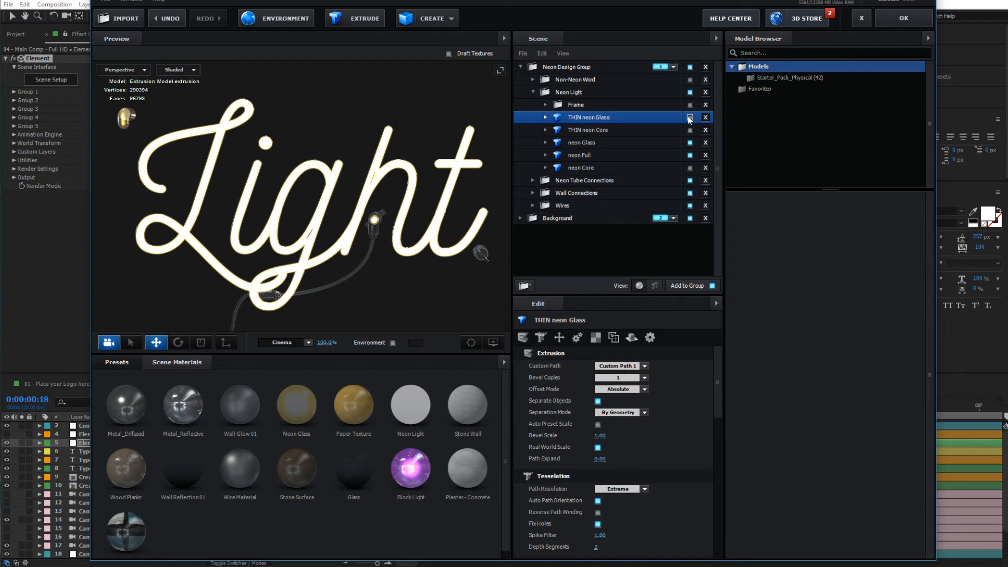
click(690, 142)
click(690, 155)
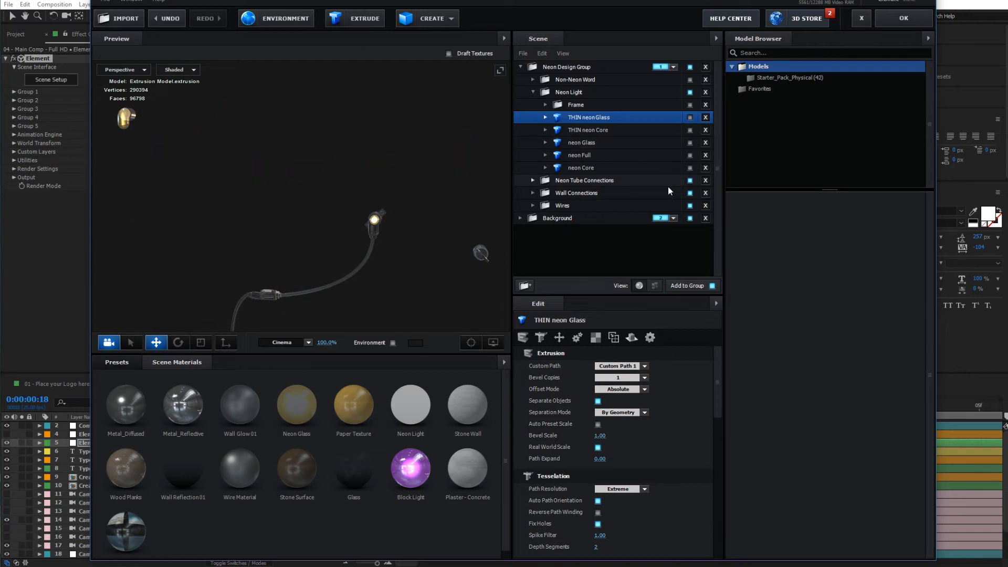
click(690, 117)
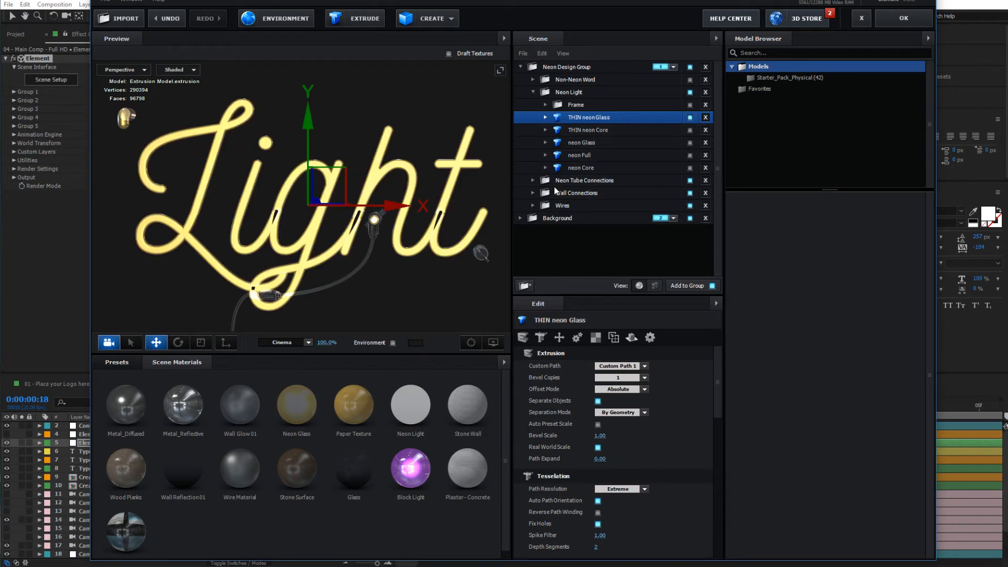
click(690, 130)
drag(454, 179, 450, 234)
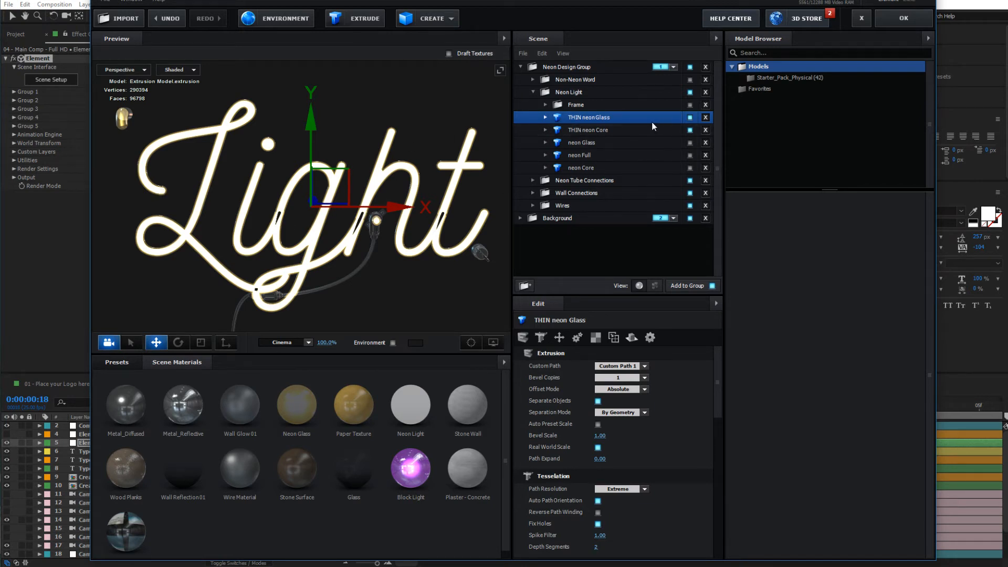
- Disable THIN neon Glass and THIN neon Core and enable neon Glass and neon Core in their place
click(690, 117)
click(690, 130)
click(667, 142)
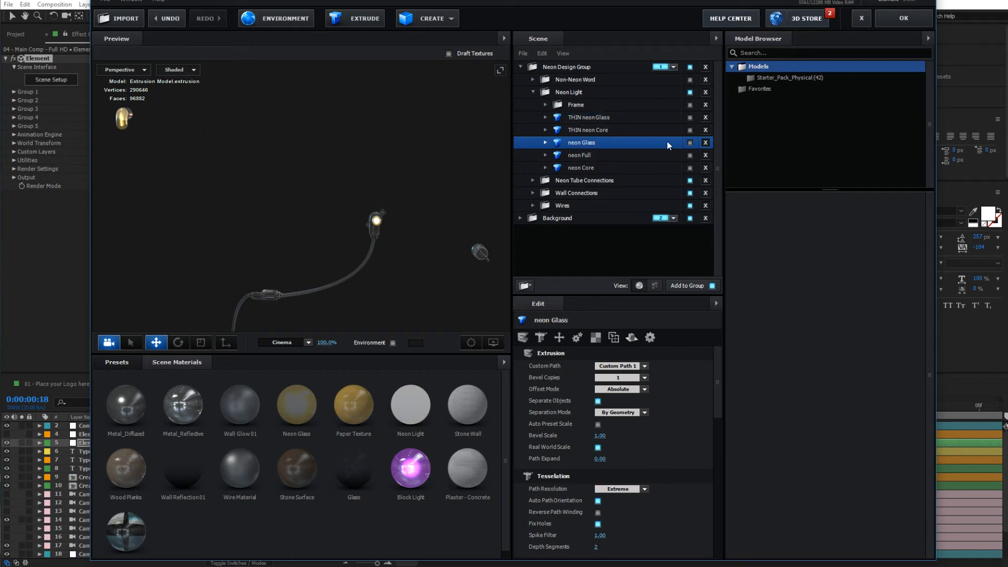
click(690, 143)
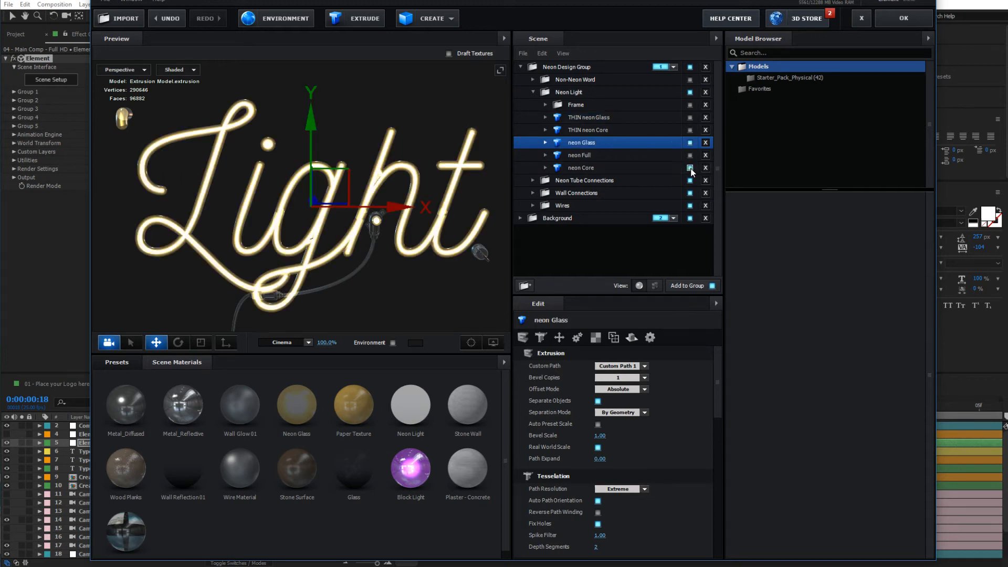
- Swap neon Core for the neon Full model inside the glass and examine the lettering up close
click(690, 169)
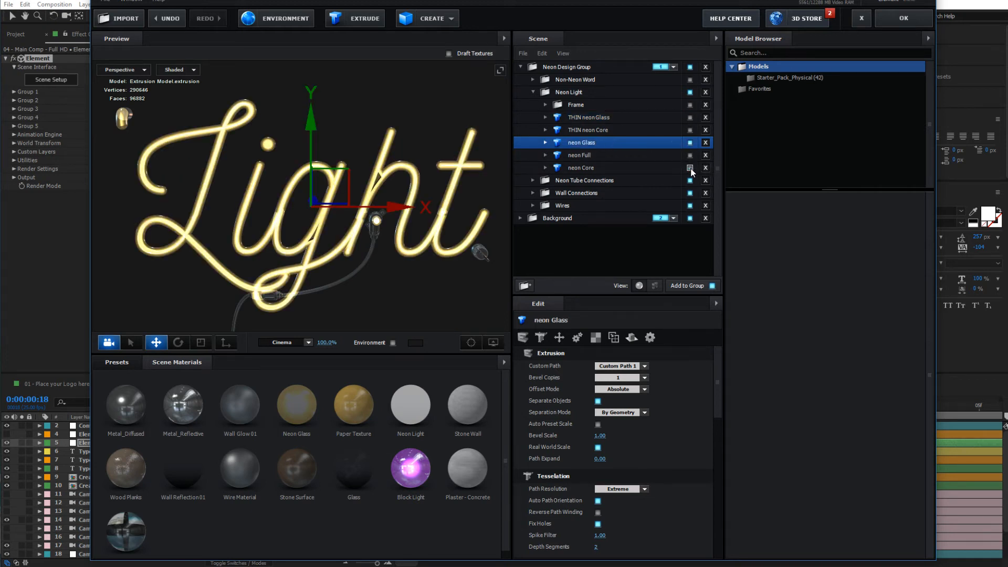
click(689, 155)
scroll(407, 197, up, 5)
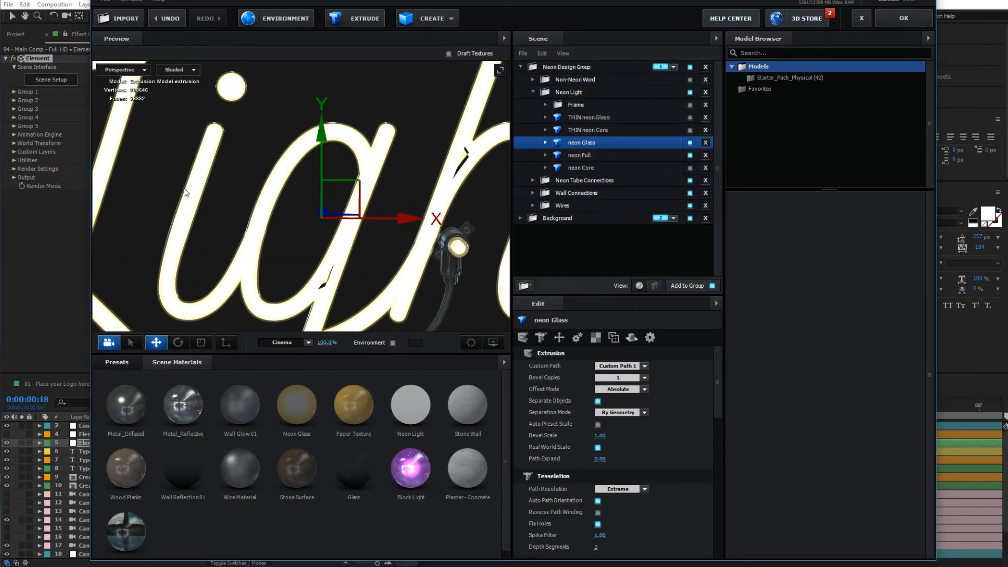
drag(408, 197, 467, 207)
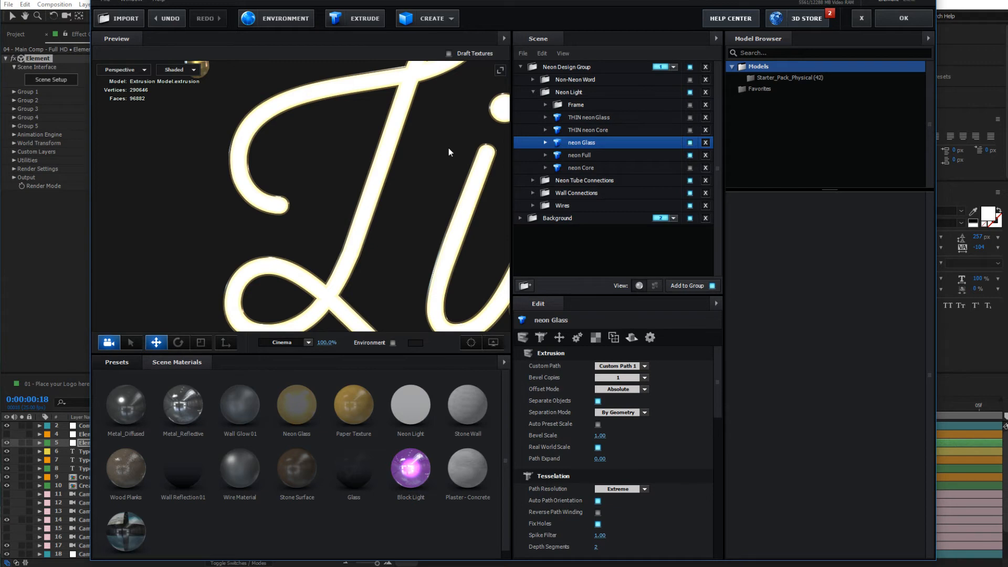
- Replace neon Full with neon Core inside the neon Glass tube, toggling the core off and on to compare
click(690, 156)
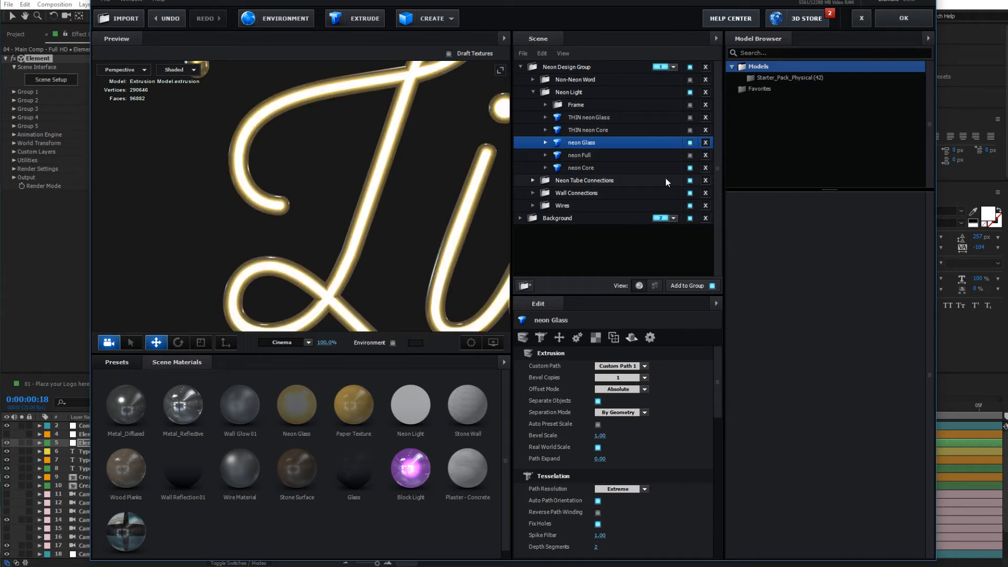
click(690, 168)
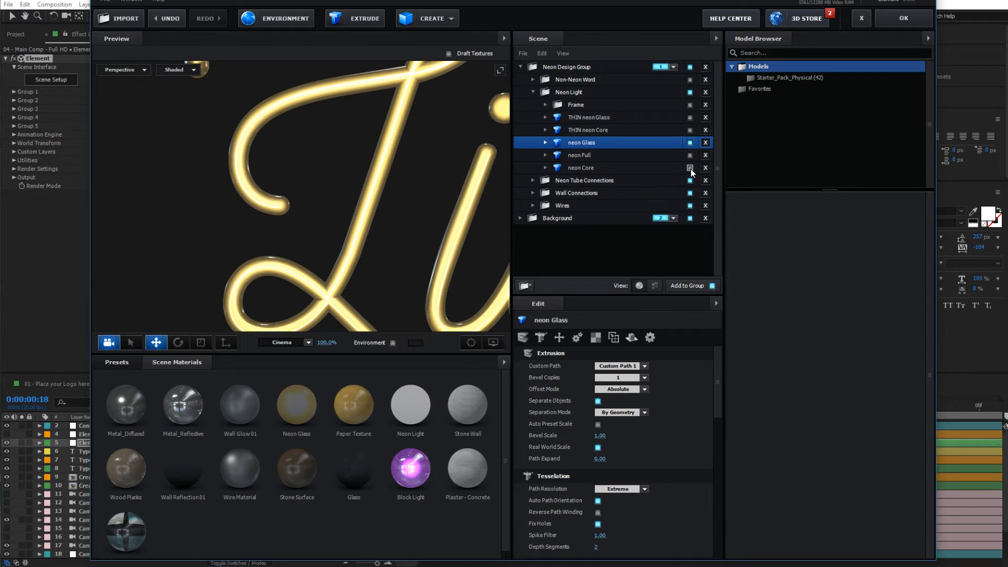
click(690, 168)
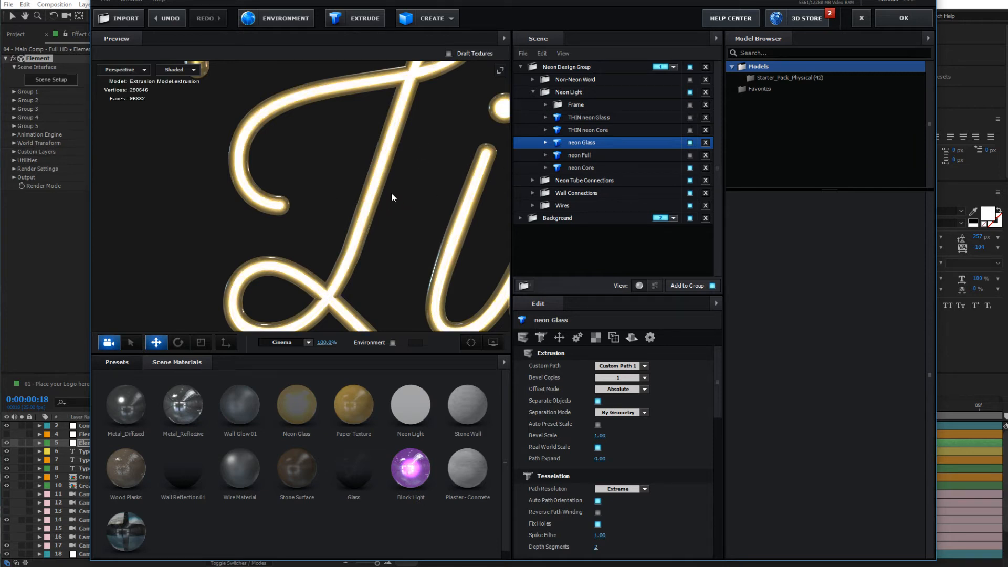
scroll(366, 215, down, 5)
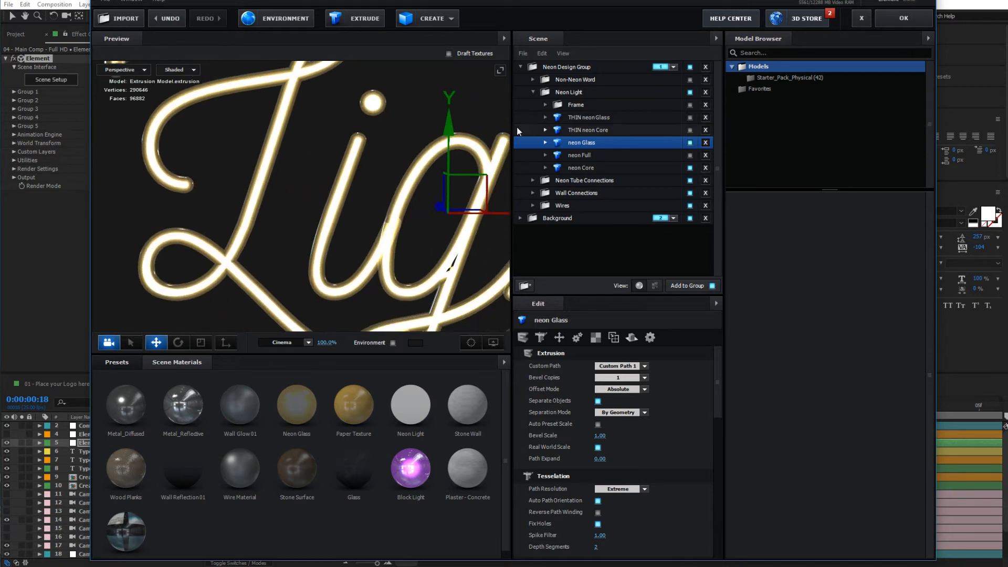
drag(445, 187, 313, 176)
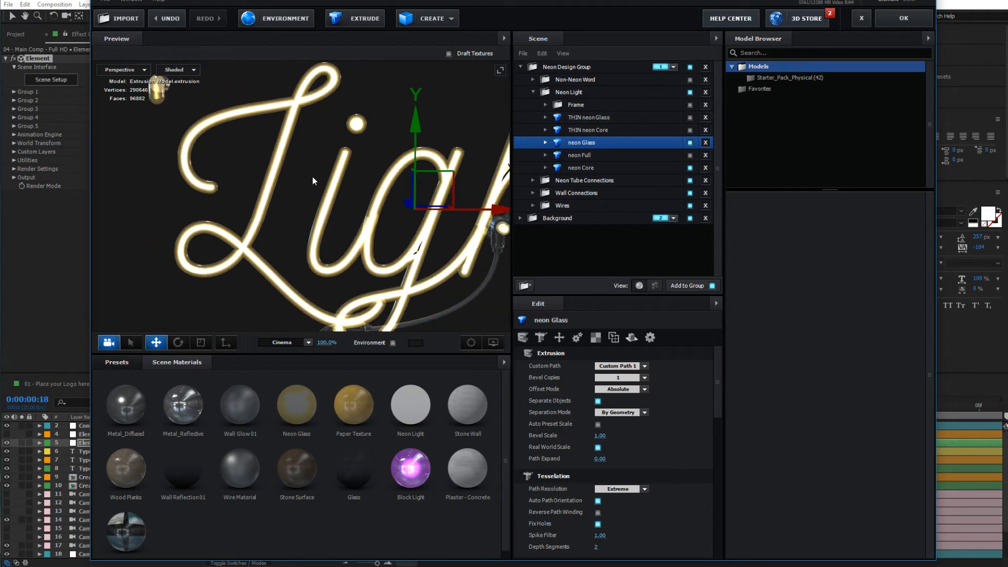
- Try THIN neon Glass in place of neon Glass on the lettering, and switch back to neon Glass
click(629, 117)
click(690, 117)
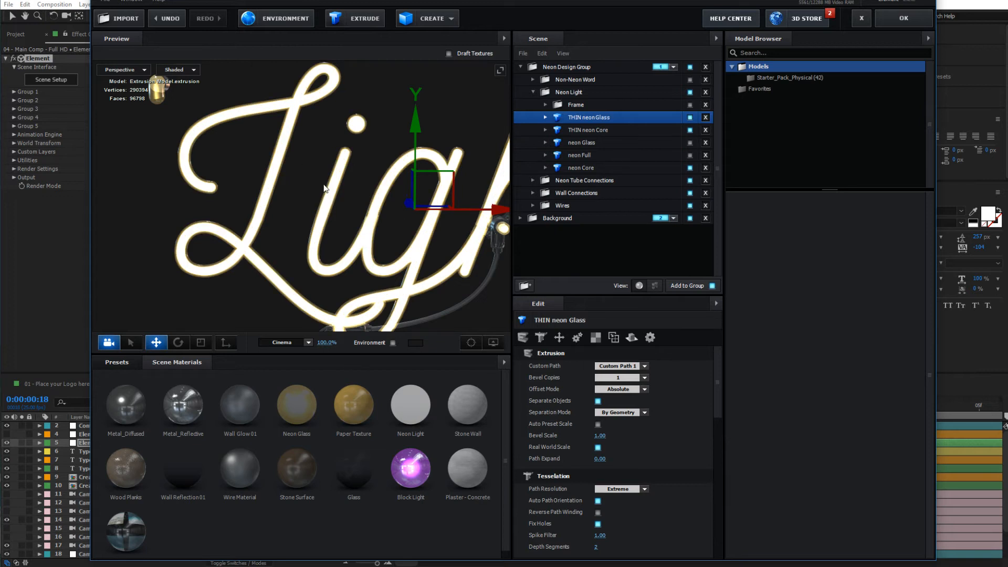
scroll(310, 197, down, 2)
scroll(281, 203, up, 5)
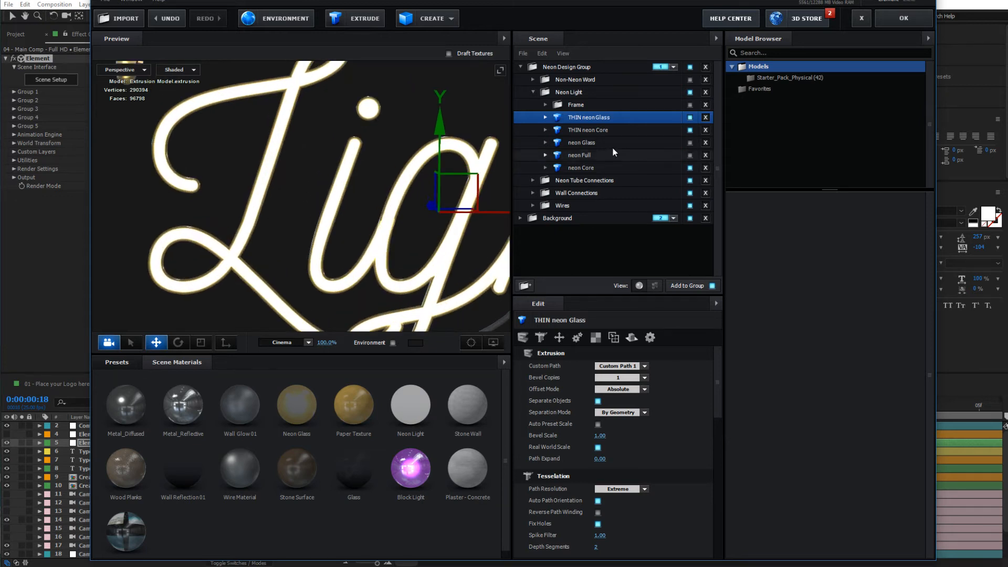
click(690, 118)
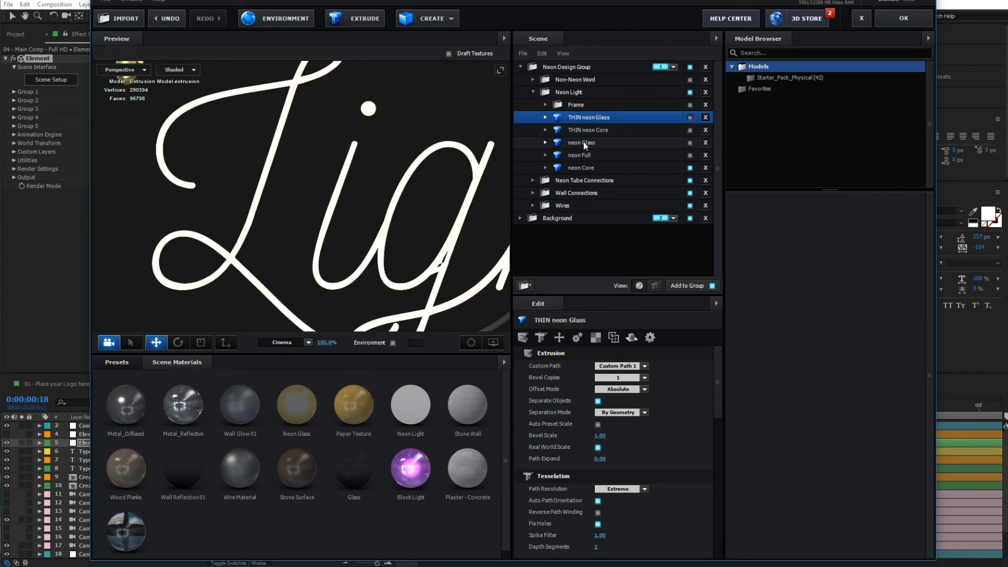
click(584, 142)
click(689, 142)
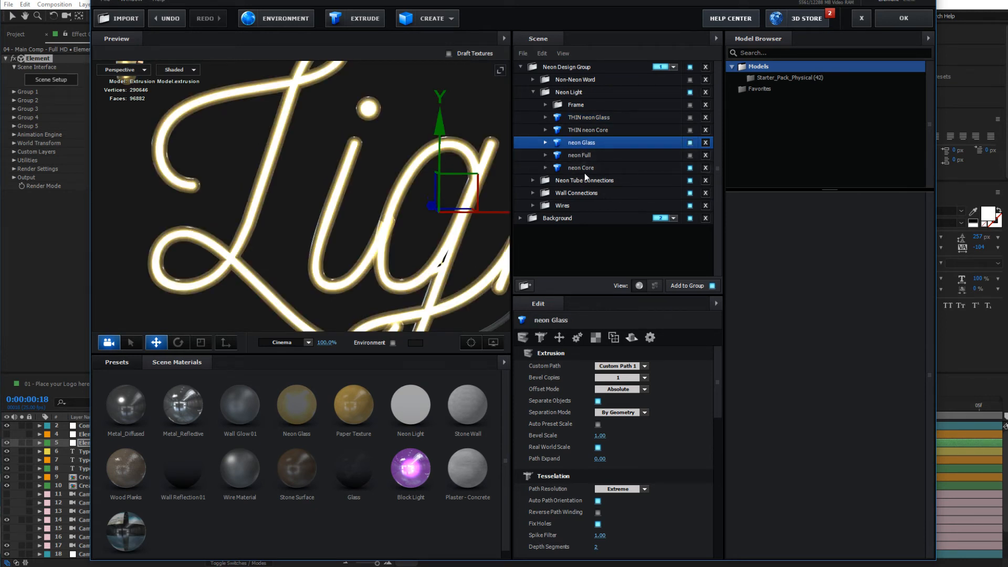
drag(345, 168, 341, 176)
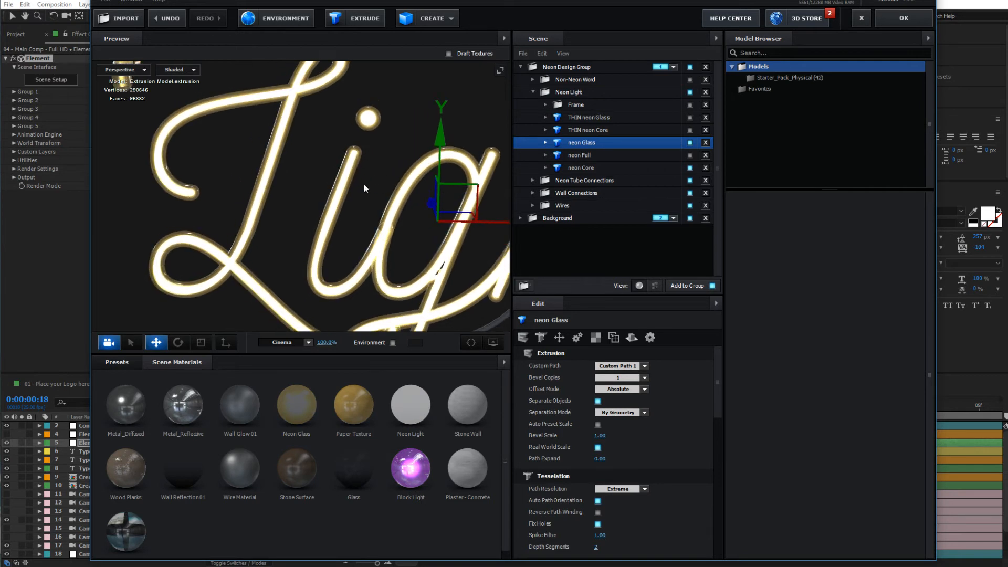
- Review the contents of the Neon Tube Connections group and the Wall Connections group
click(534, 93)
click(563, 106)
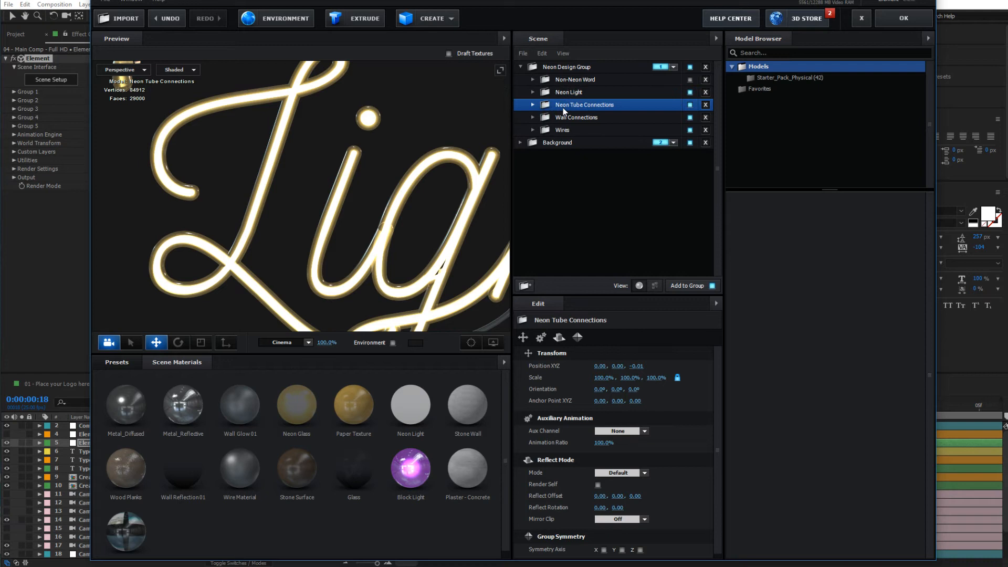
click(533, 104)
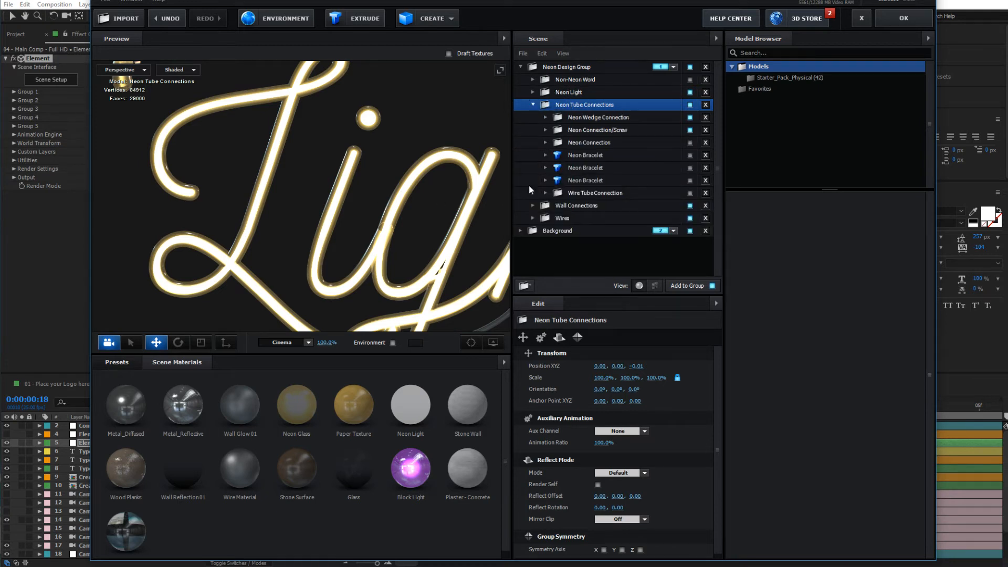
click(598, 118)
click(534, 105)
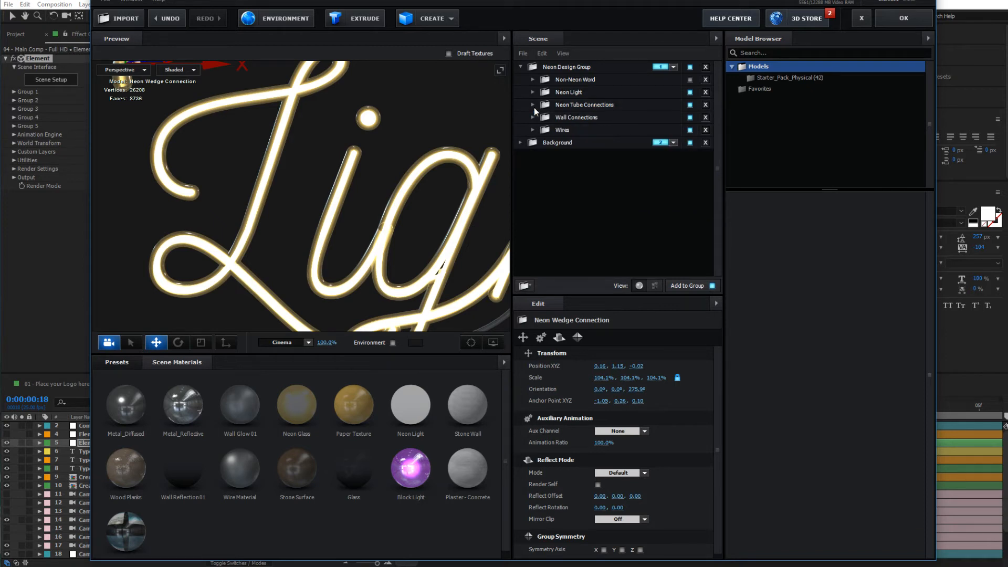
click(575, 116)
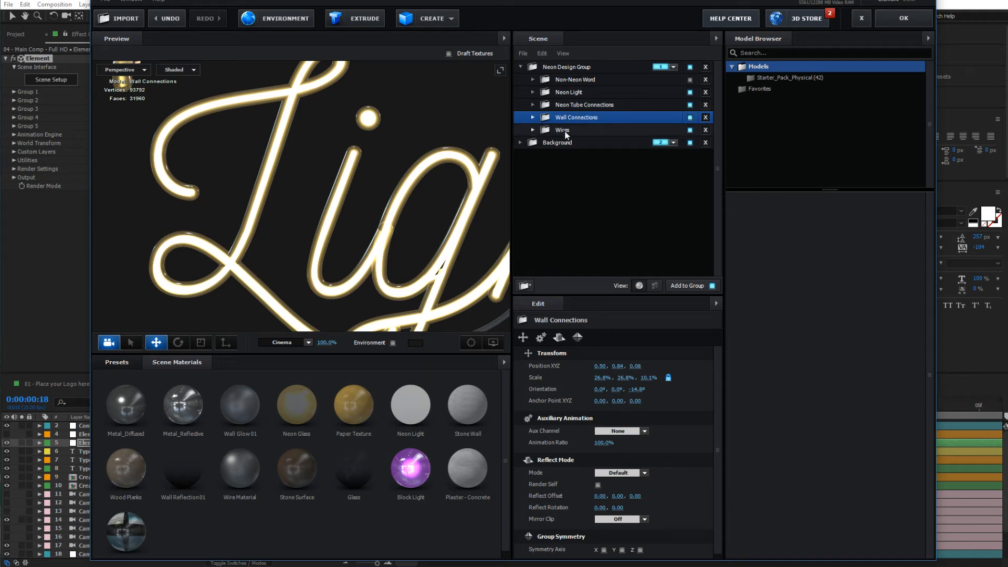
- Move the Neon Wedge Connection beside the open end of the L's upper curve, at about X 0.43, Y 0.72
click(565, 106)
click(534, 105)
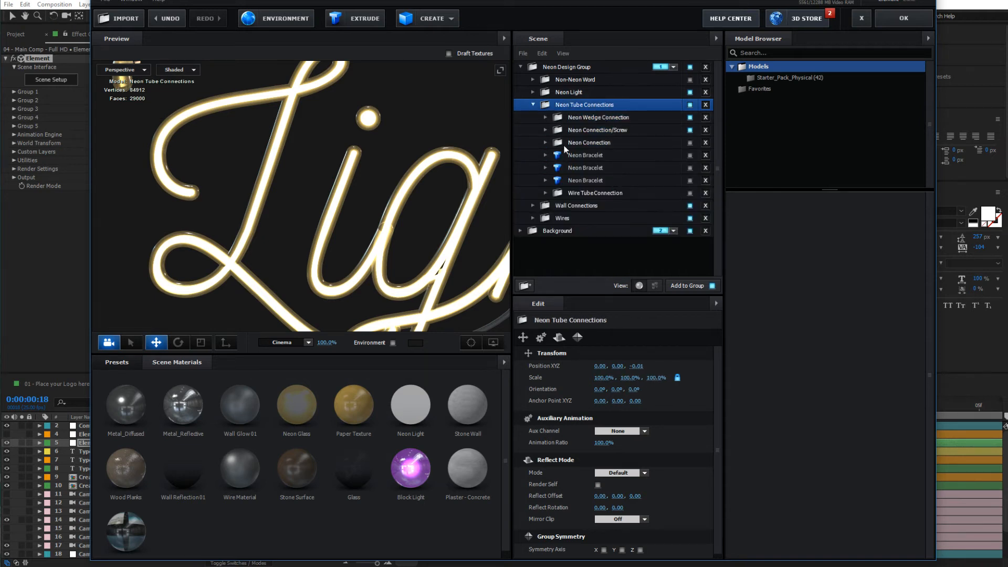
click(594, 119)
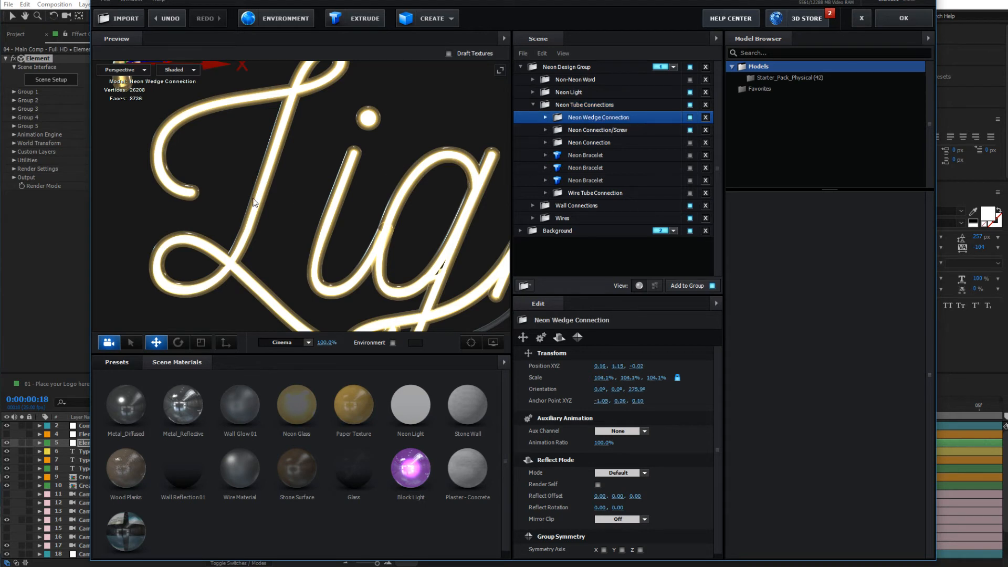
drag(253, 202, 241, 134)
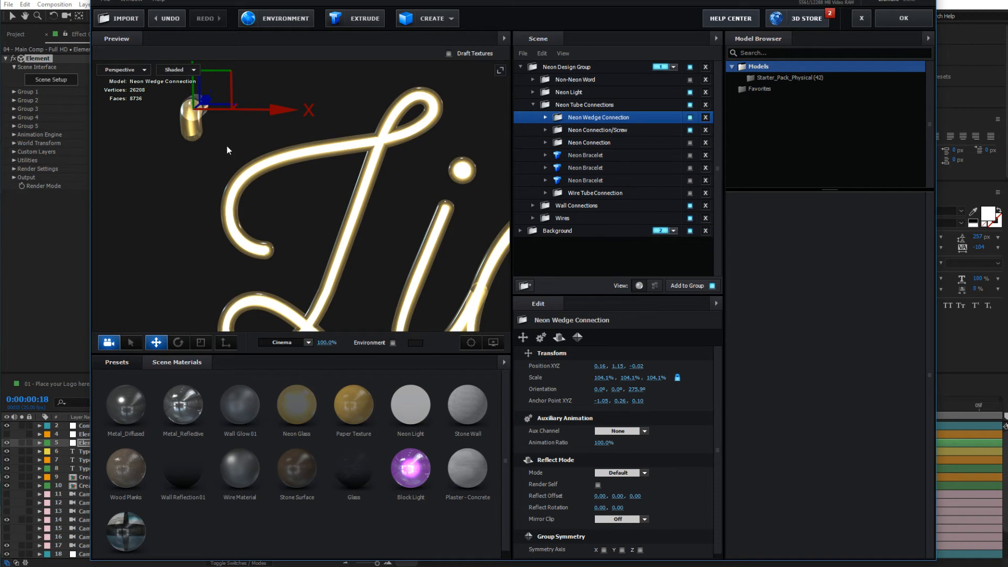
click(156, 342)
click(156, 343)
drag(213, 92, 305, 240)
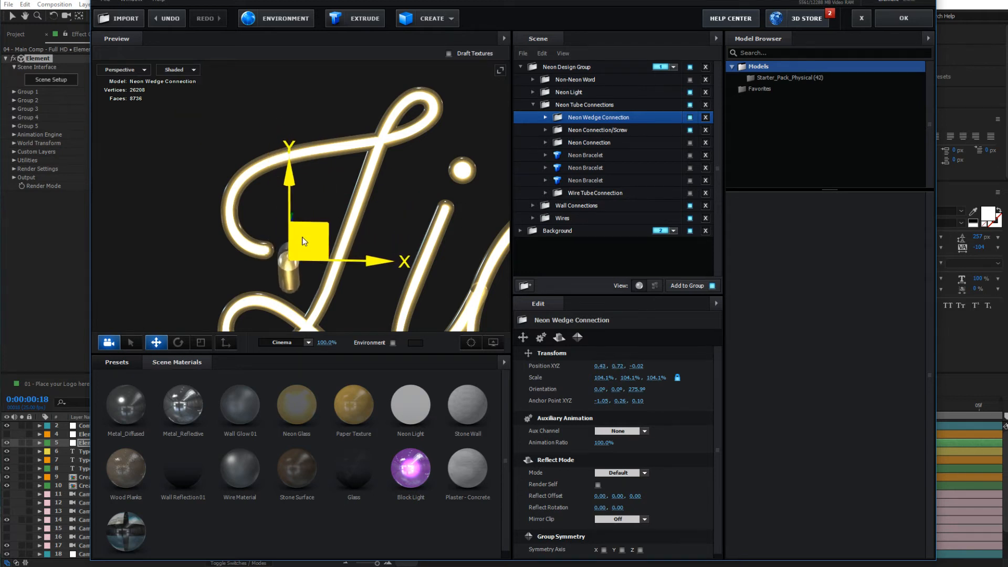
- Rotate the Neon Wedge Connection to about 167.8° around Z and fit it onto the L's tube end at about X 0.40, Y 0.75
click(178, 342)
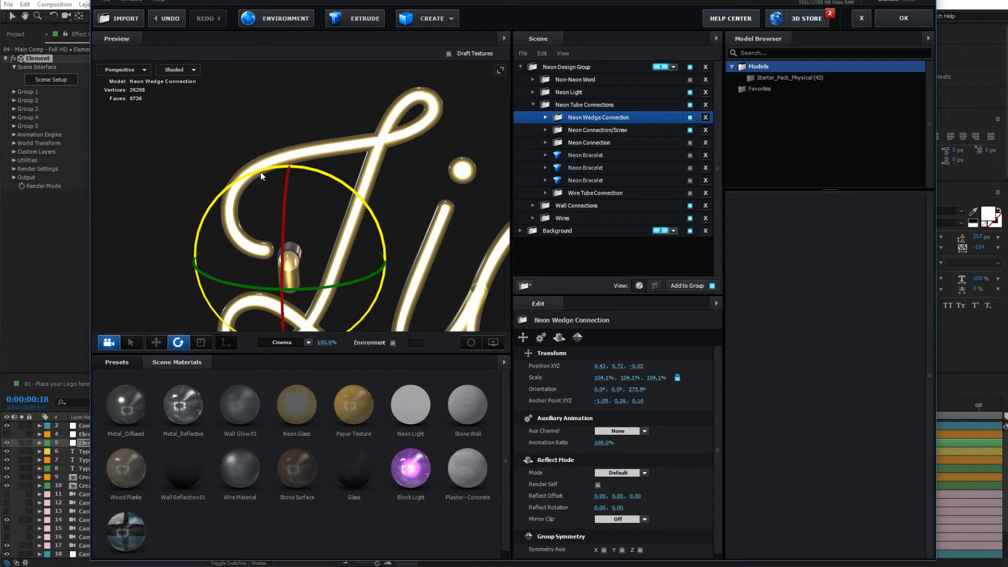
drag(261, 172, 506, 328)
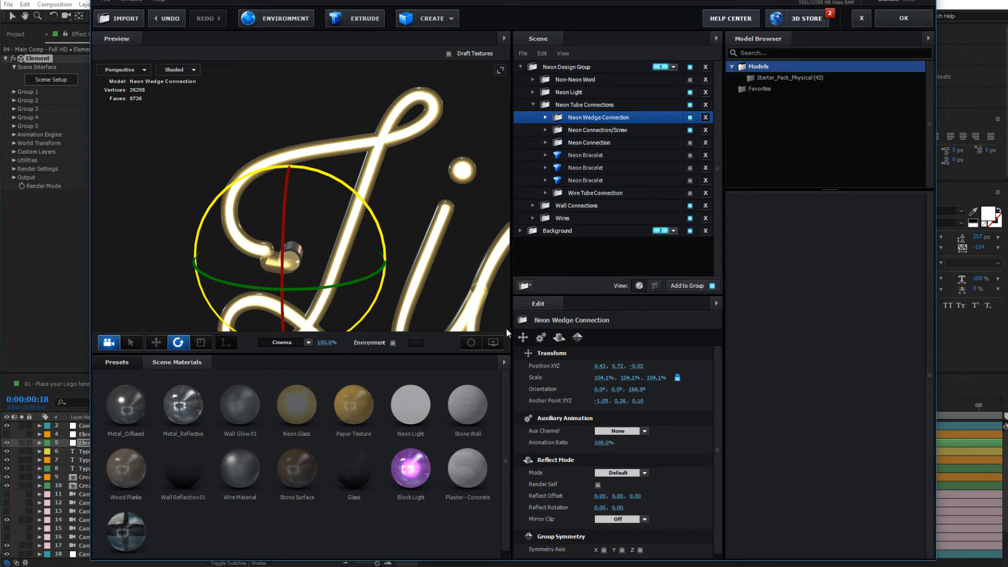
click(162, 345)
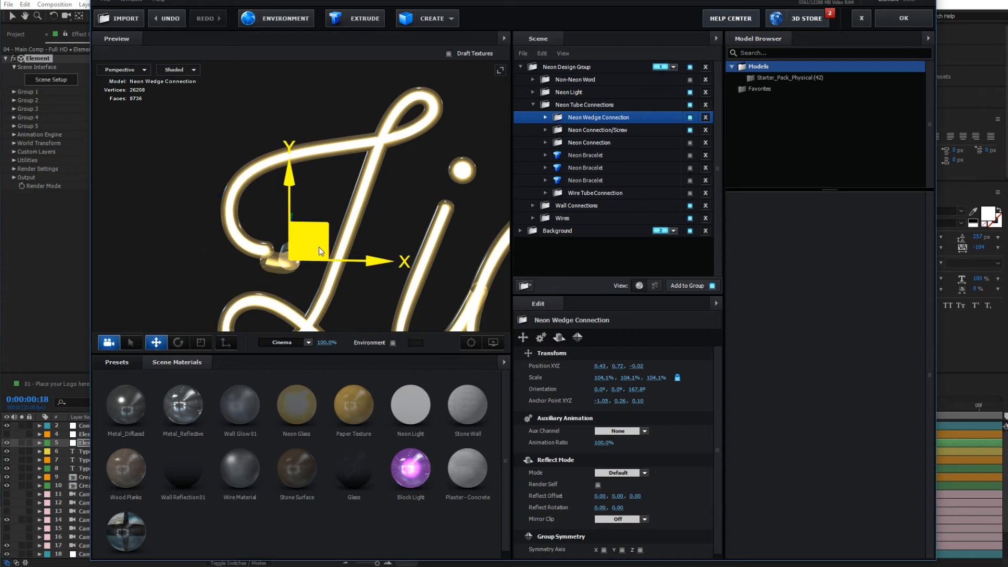
drag(317, 243, 307, 232)
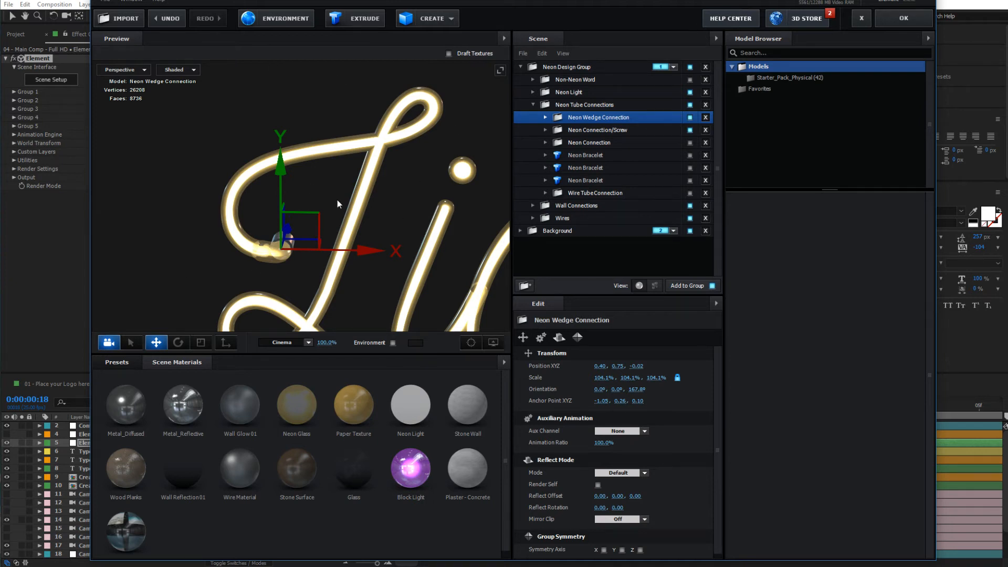
scroll(345, 208, down, 6)
scroll(342, 210, up, 6)
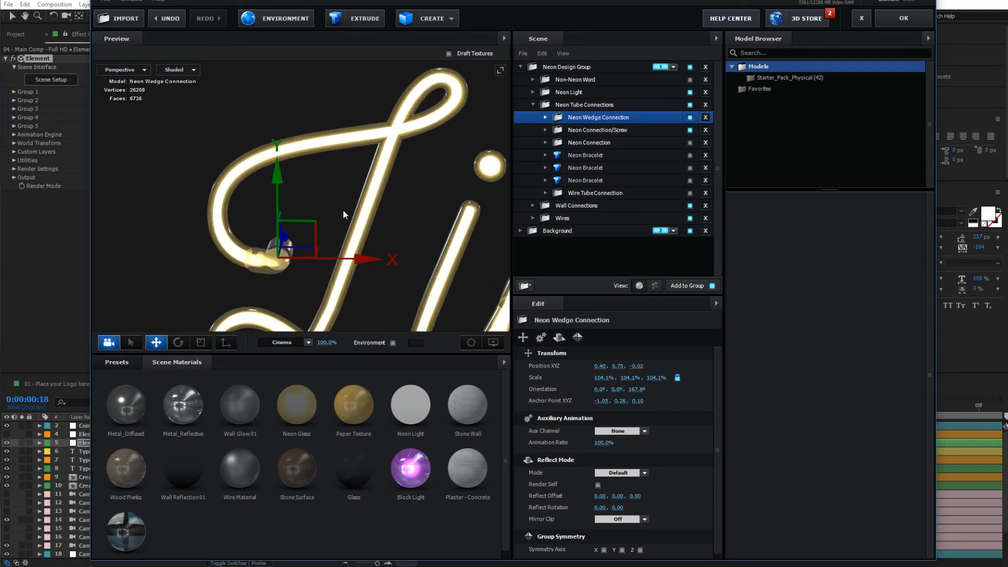
scroll(343, 211, down, 4)
scroll(341, 215, up, 5)
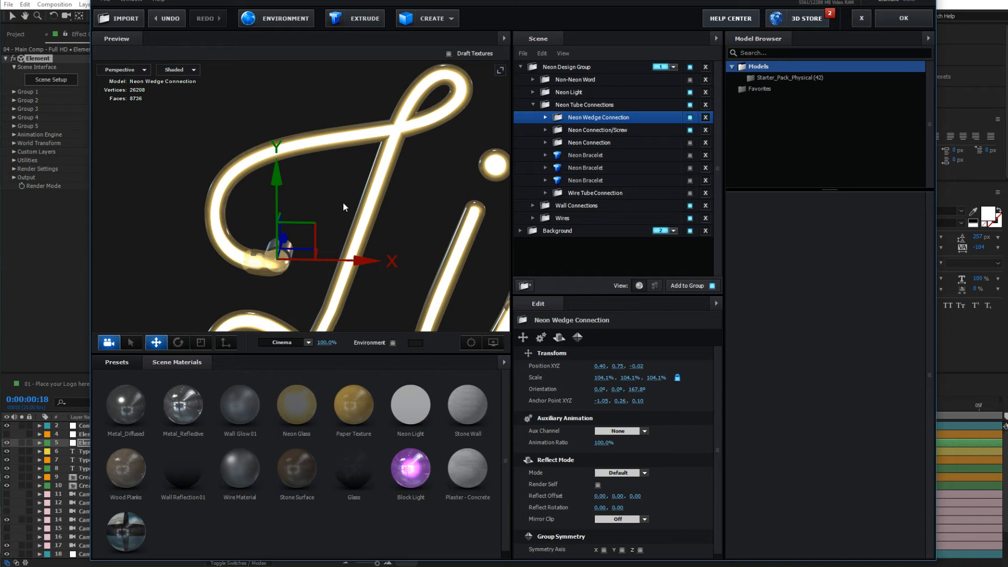
drag(342, 202, 319, 150)
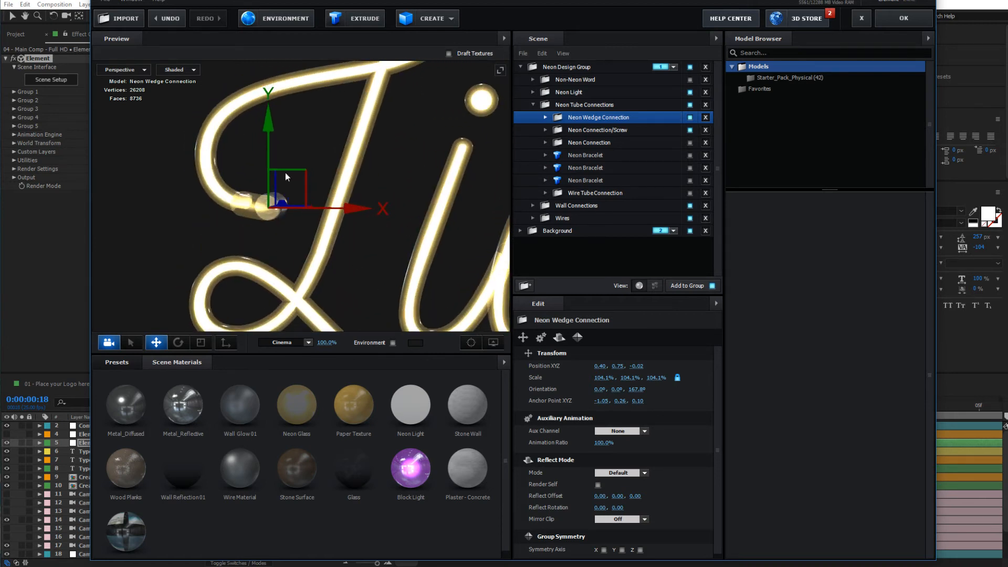
scroll(352, 256, down, 1)
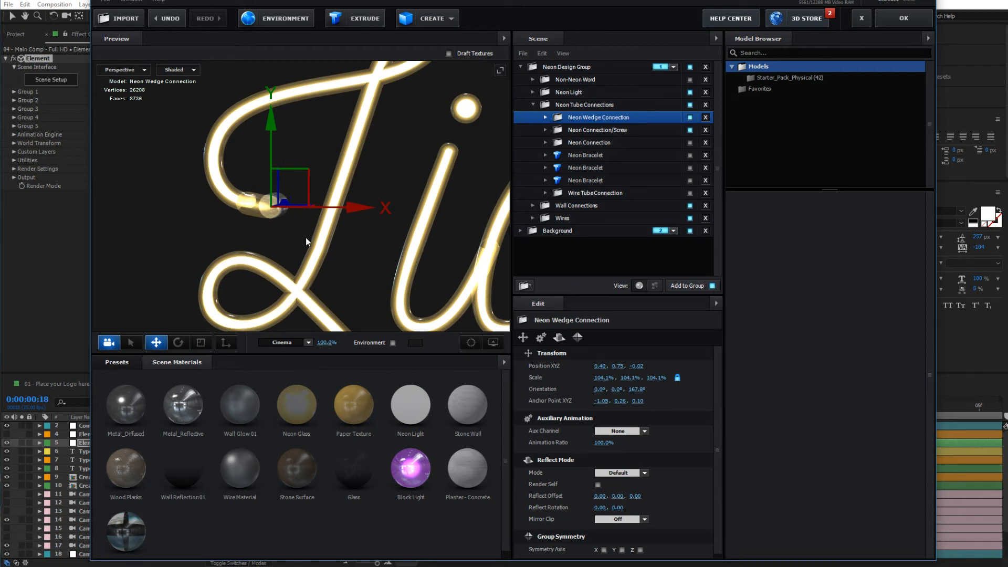
- Duplicate the Neon Wedge Connection and move the copy to the upper tube end of the g, at about X 1.26, Y 0.93
key(ctrl+d)
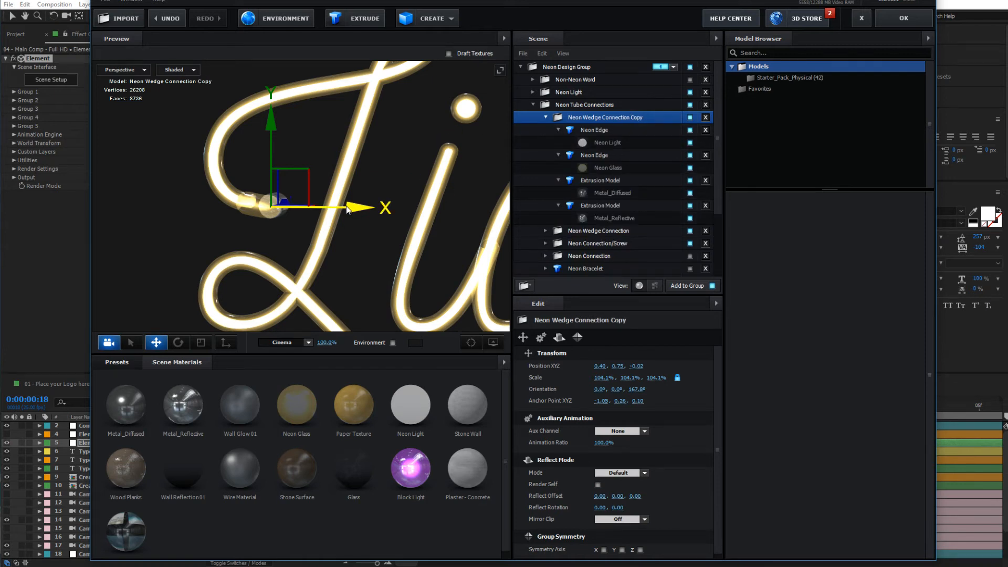
drag(353, 209, 455, 212)
drag(323, 272, 186, 177)
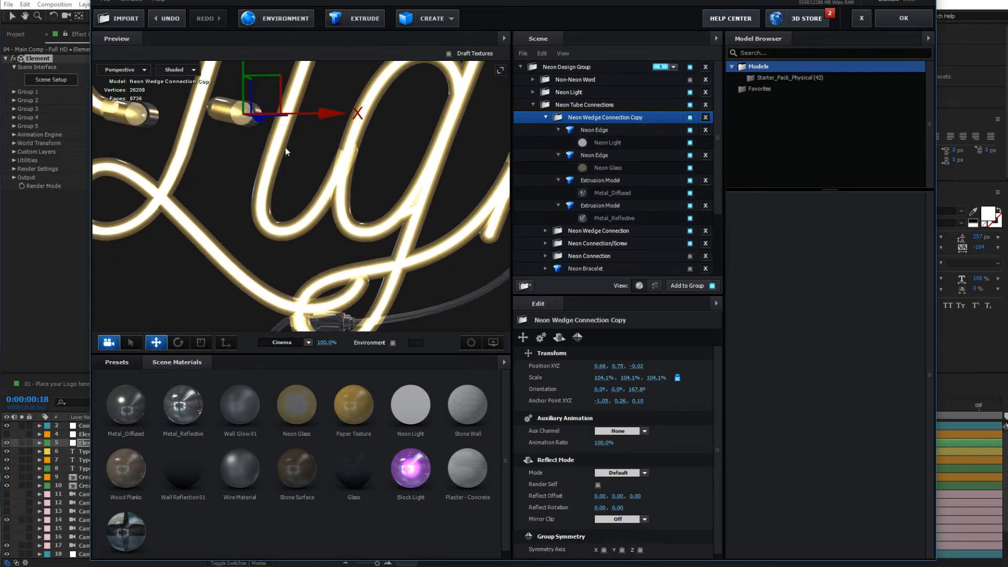
drag(285, 147, 281, 207)
drag(253, 147, 439, 138)
drag(434, 198, 231, 288)
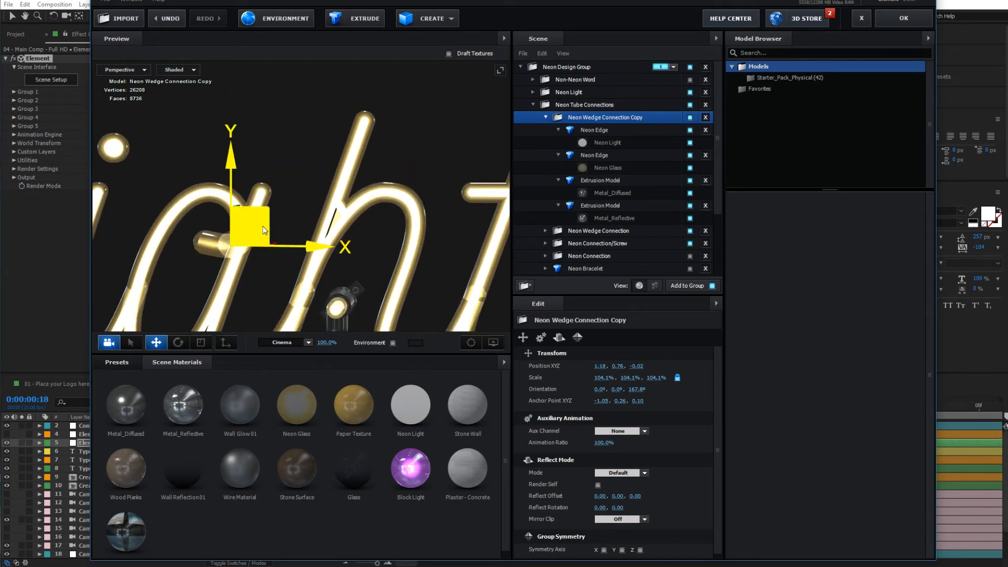
drag(263, 229, 297, 156)
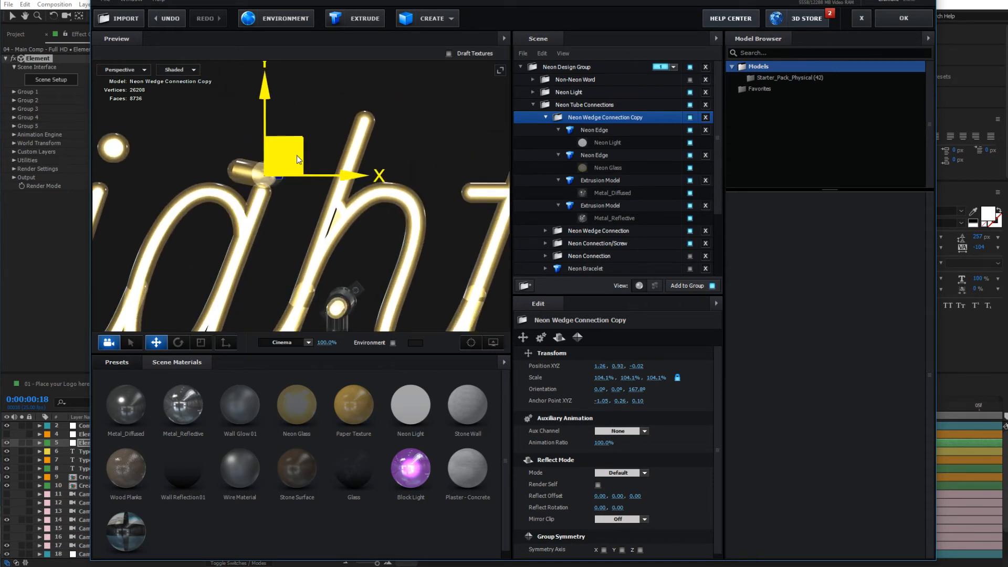
- Rotate the wedge connection copy to about 259.2° around Z and align it with the g's tube end at about X 1.28, Y 0.92
click(177, 343)
drag(298, 243, 367, 128)
click(156, 342)
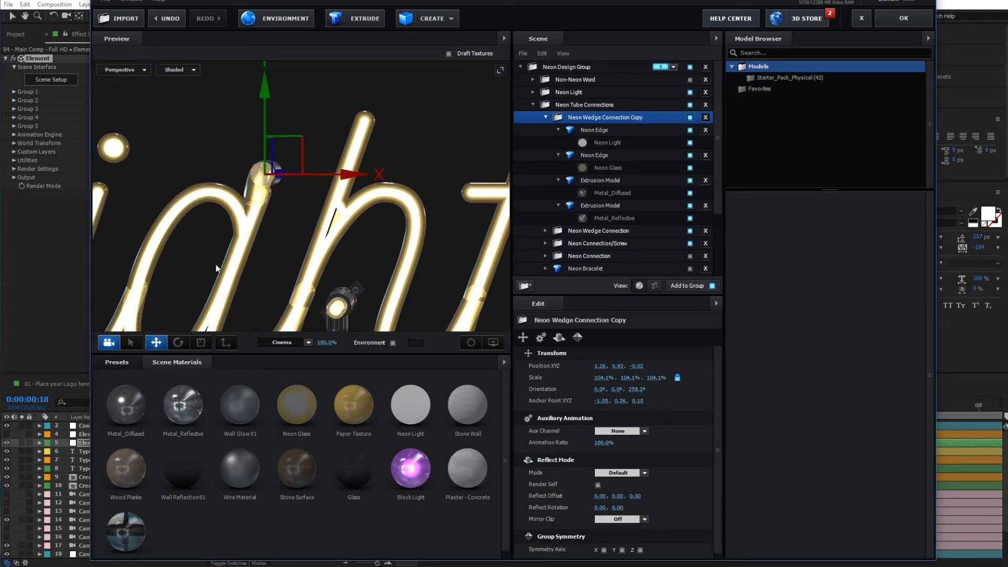
drag(289, 158, 291, 159)
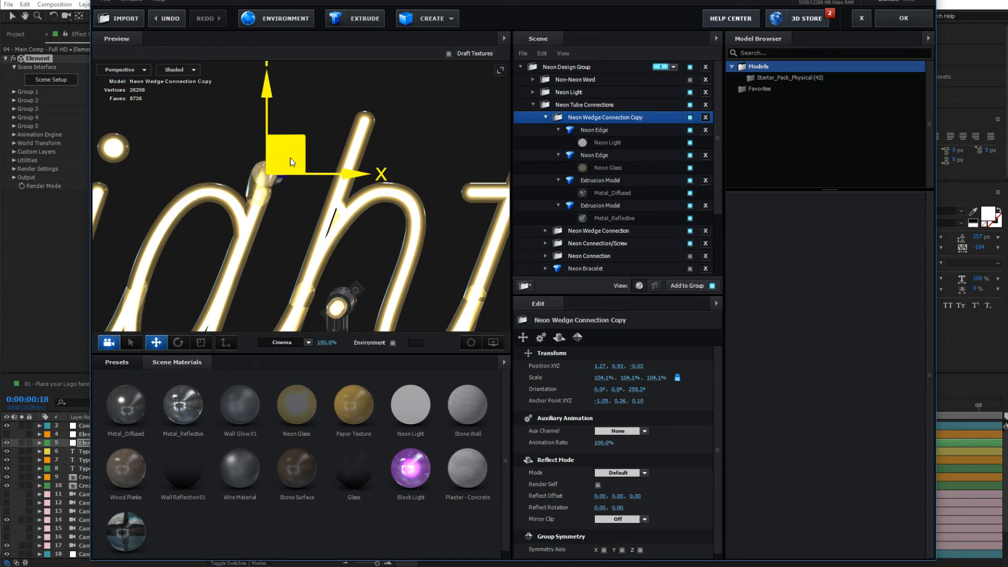
drag(259, 257, 266, 257)
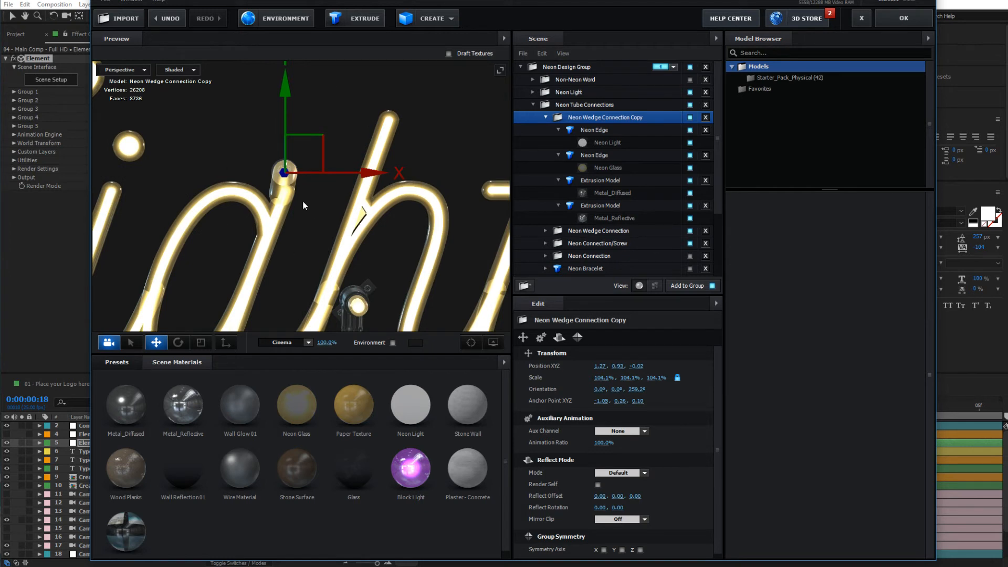
drag(289, 192, 310, 210)
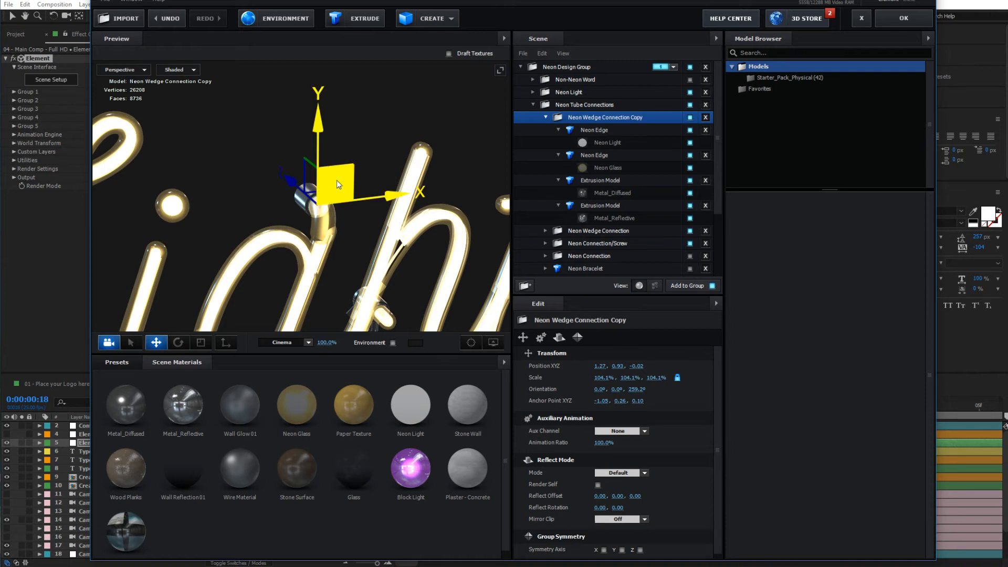
drag(336, 182, 341, 187)
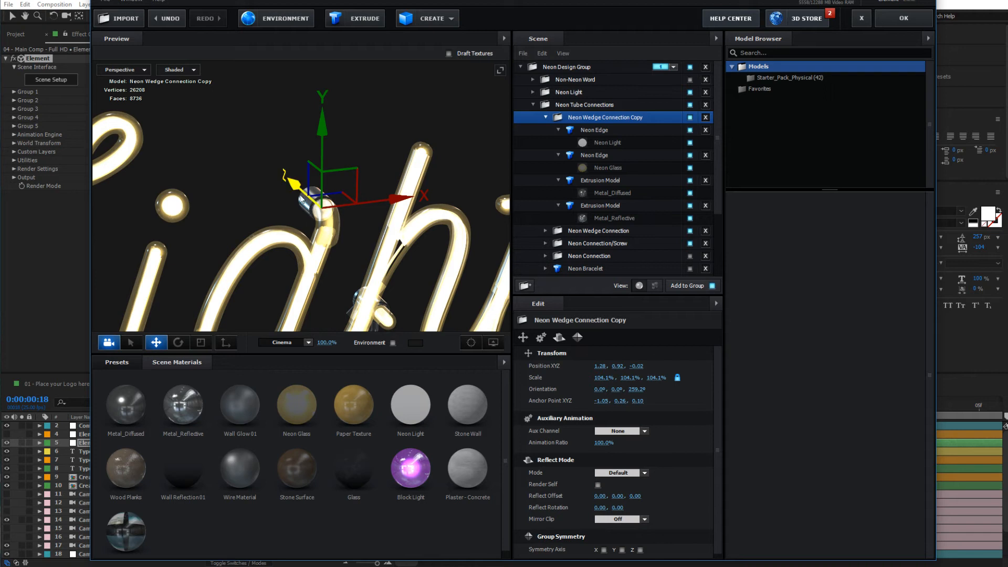
- Fine-tune the wedge connection copy on the g's upper tube end, placing it at about X 1.28, Y 0.93
mouse_move(298, 195)
mouse_down()
mouse_move(271, 169)
mouse_move(341, 229)
mouse_move(293, 183)
mouse_move(282, 197)
mouse_move(294, 213)
mouse_up()
key(ctrl+z)
drag(323, 173, 310, 117)
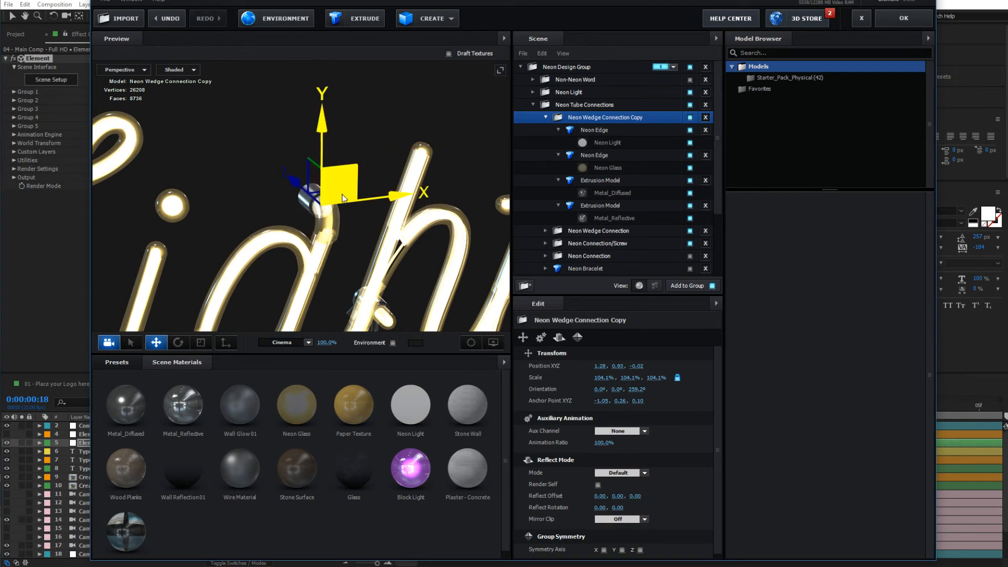
mouse_move(338, 176)
mouse_down()
mouse_move(331, 166)
mouse_move(370, 180)
mouse_move(386, 161)
mouse_move(336, 185)
mouse_move(346, 193)
mouse_move(354, 170)
mouse_move(338, 166)
mouse_move(342, 187)
mouse_up()
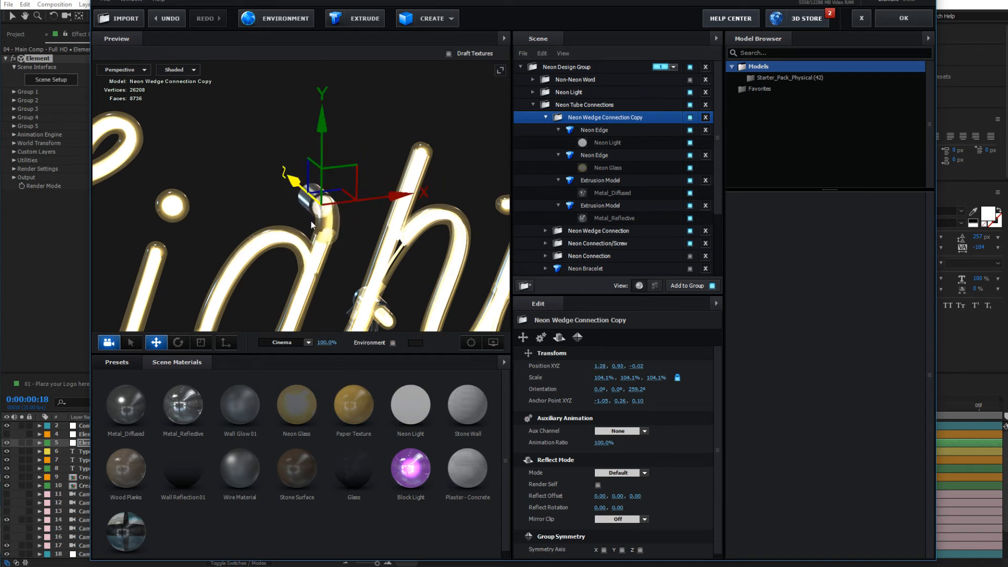
- Move the Neon Connection/Screw to the bottom curve of the i, at about X -0.55, Y -0.05
click(546, 119)
click(578, 142)
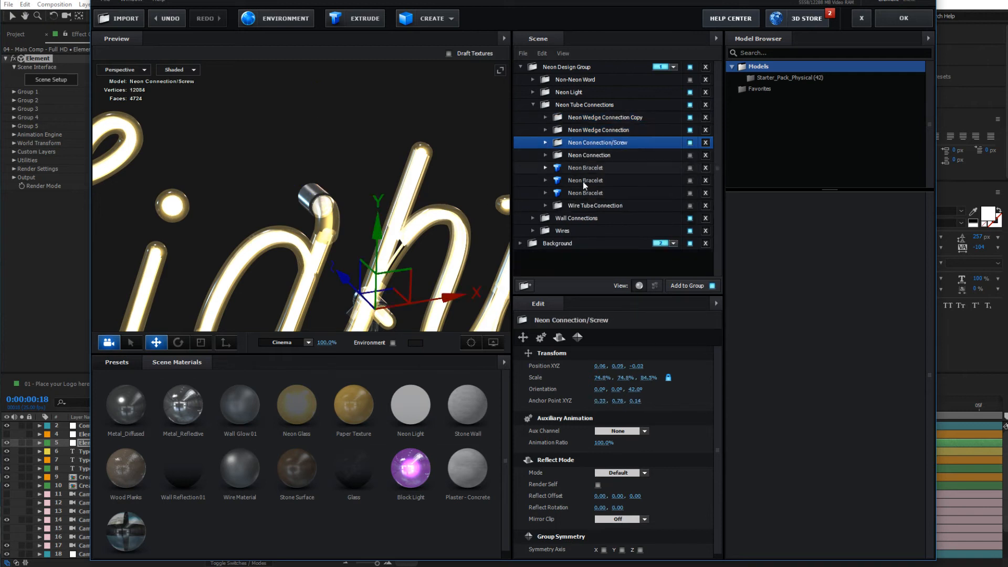
drag(411, 201, 273, 77)
drag(341, 222, 321, 216)
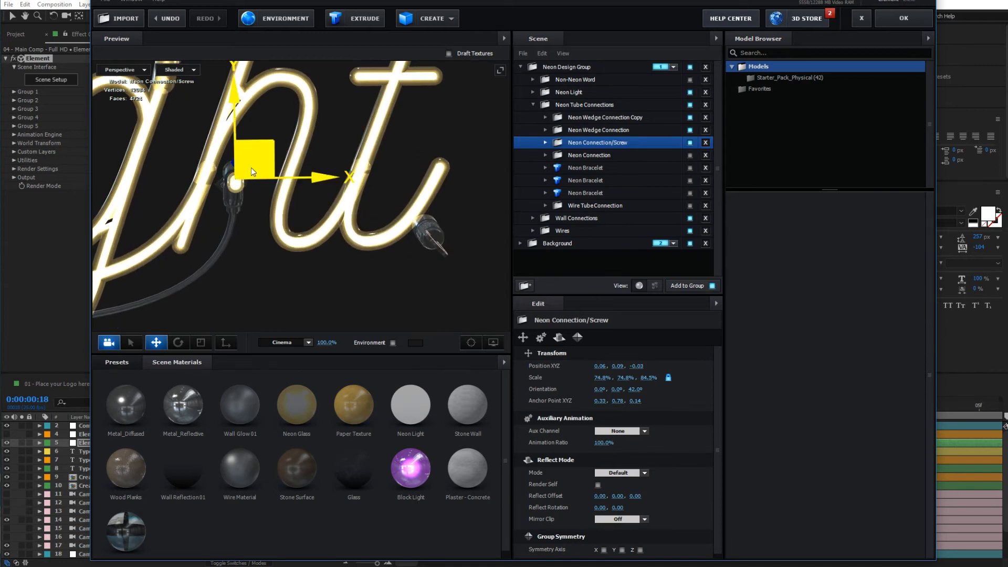
drag(251, 168, 322, 163)
scroll(340, 244, up, 2)
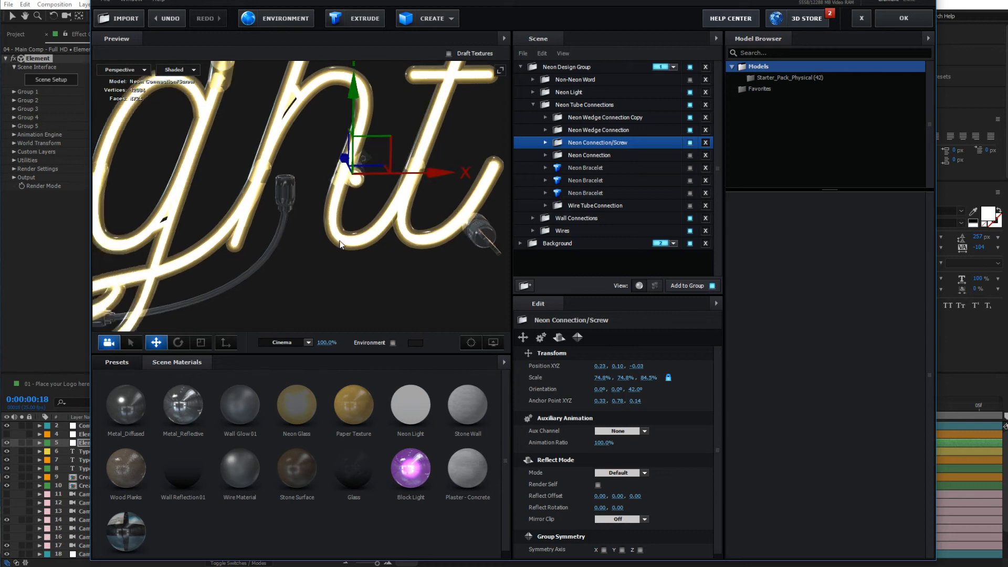
drag(341, 244, 440, 244)
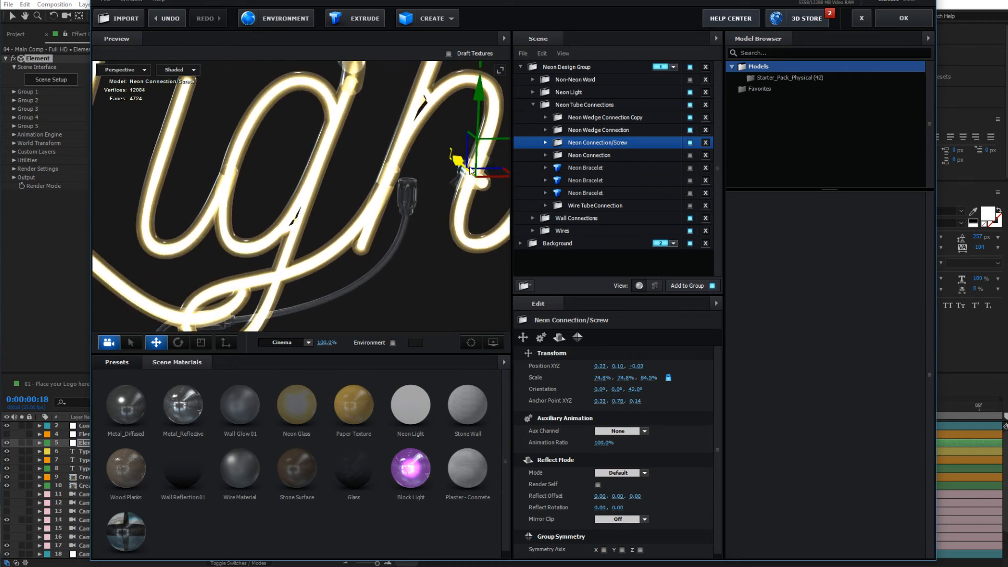
drag(457, 169, 200, 220)
drag(158, 289, 195, 227)
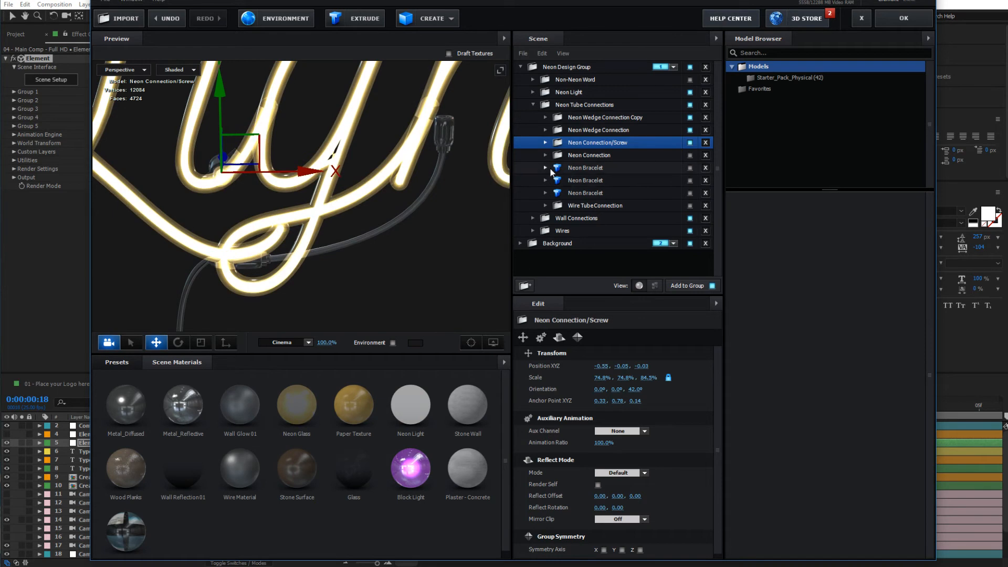
- Enable the Neon Connection and fit it onto the top end of the t, at about X 0.52, Y 0.54
click(583, 155)
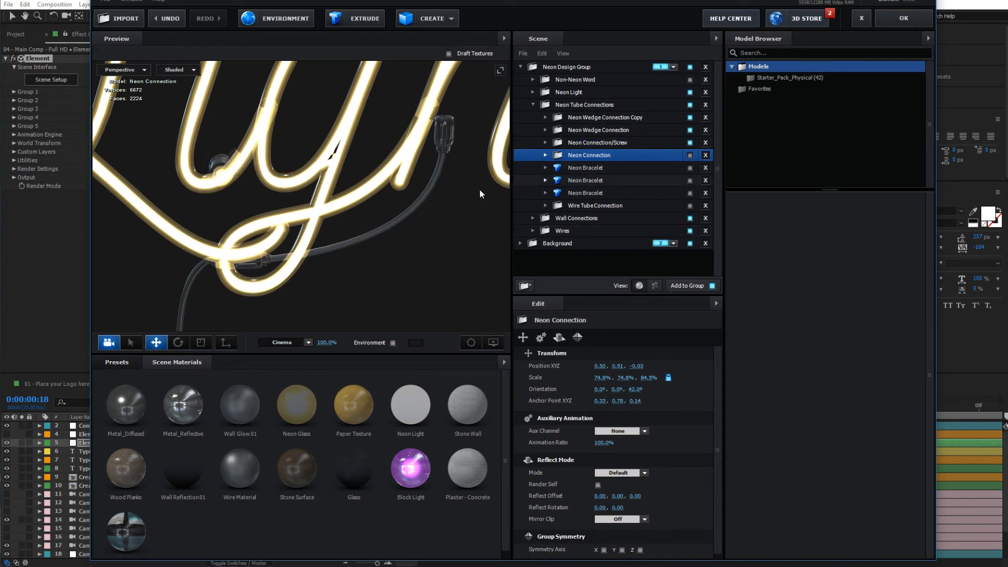
scroll(322, 179, down, 3)
drag(336, 159, 322, 243)
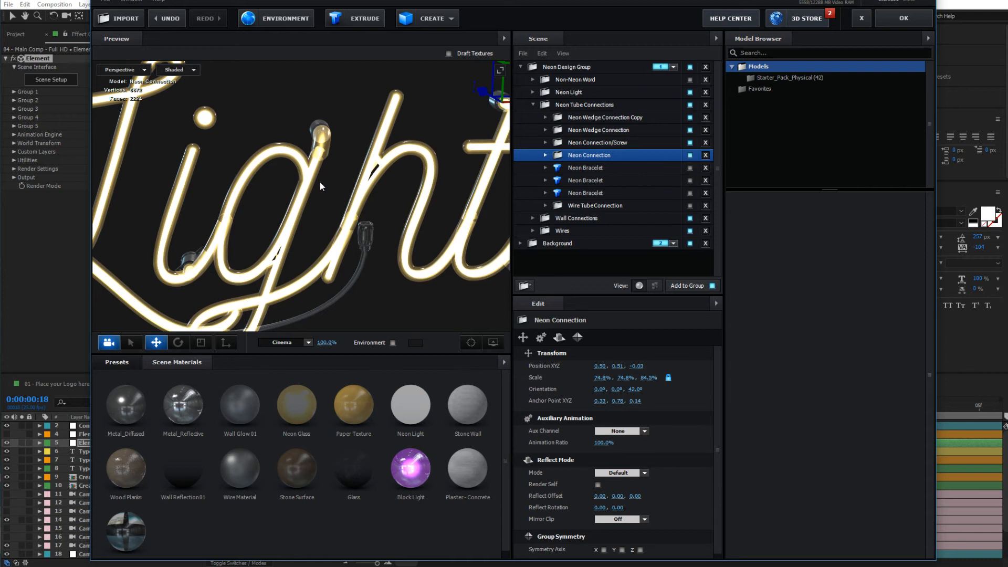
drag(320, 182, 187, 250)
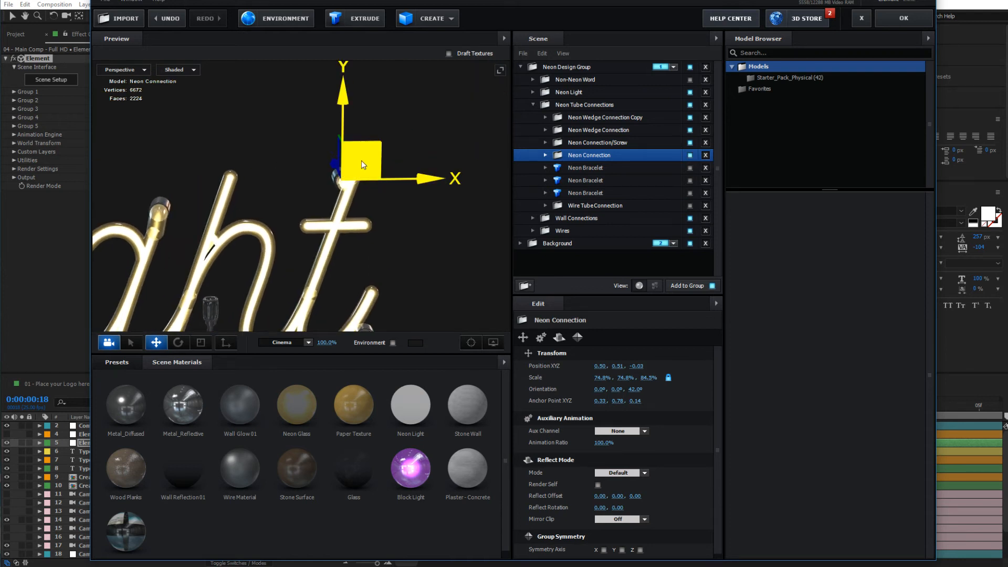
mouse_move(362, 162)
mouse_down()
mouse_move(371, 133)
mouse_move(370, 150)
mouse_up()
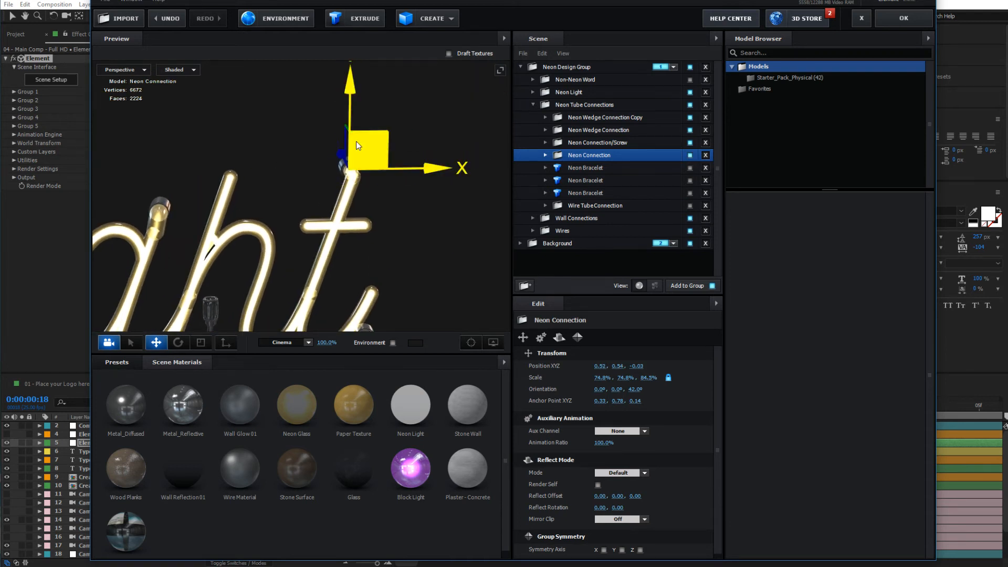
- Enable the first Neon Bracelet and place it where the tubes cross at the L's lower loop
click(604, 169)
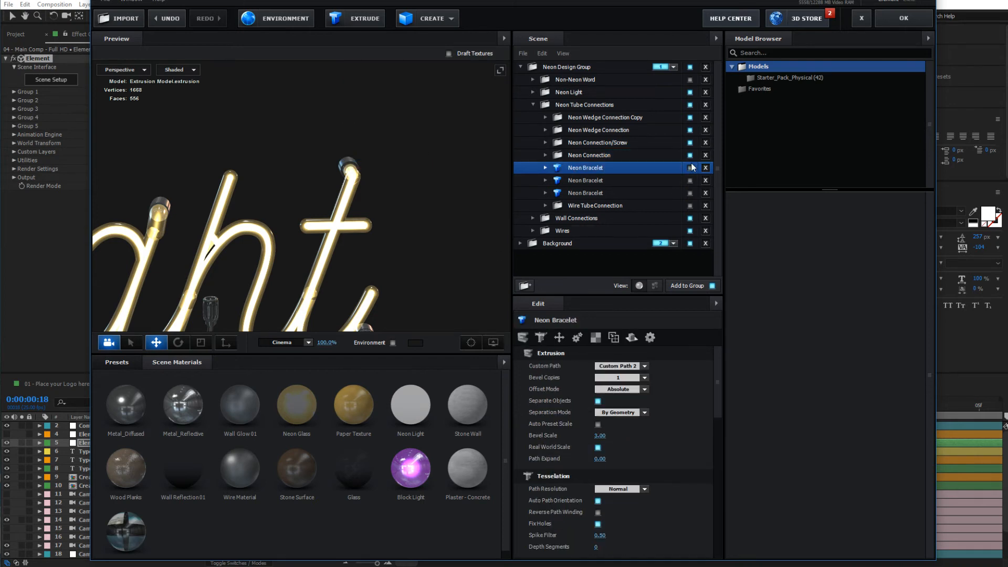
click(690, 170)
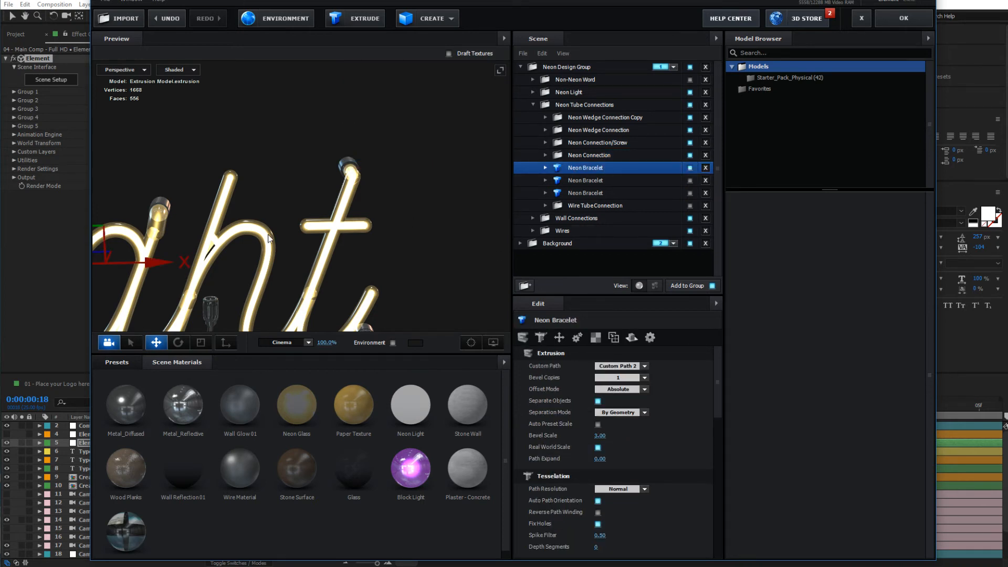
drag(297, 190, 145, 263)
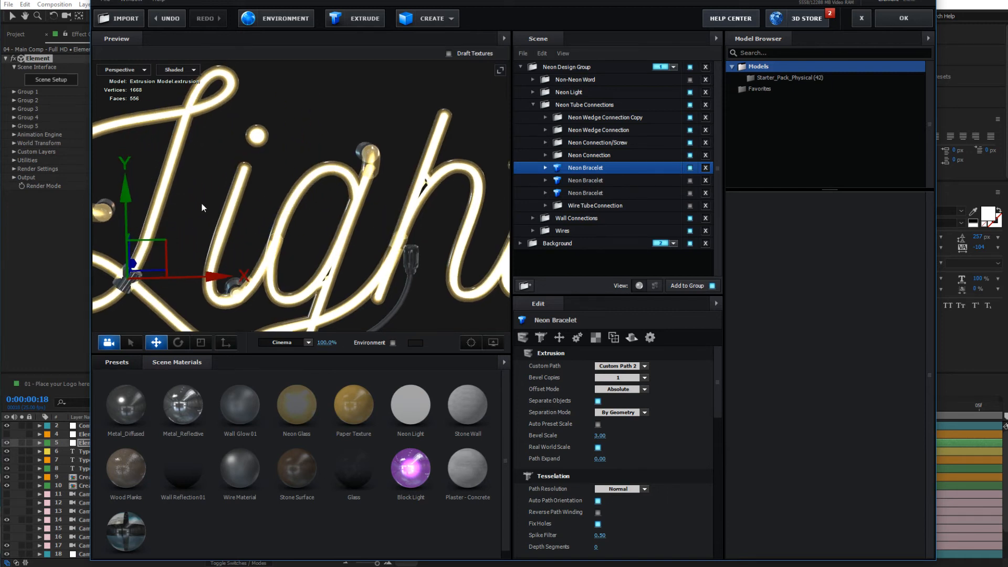
drag(226, 216, 285, 194)
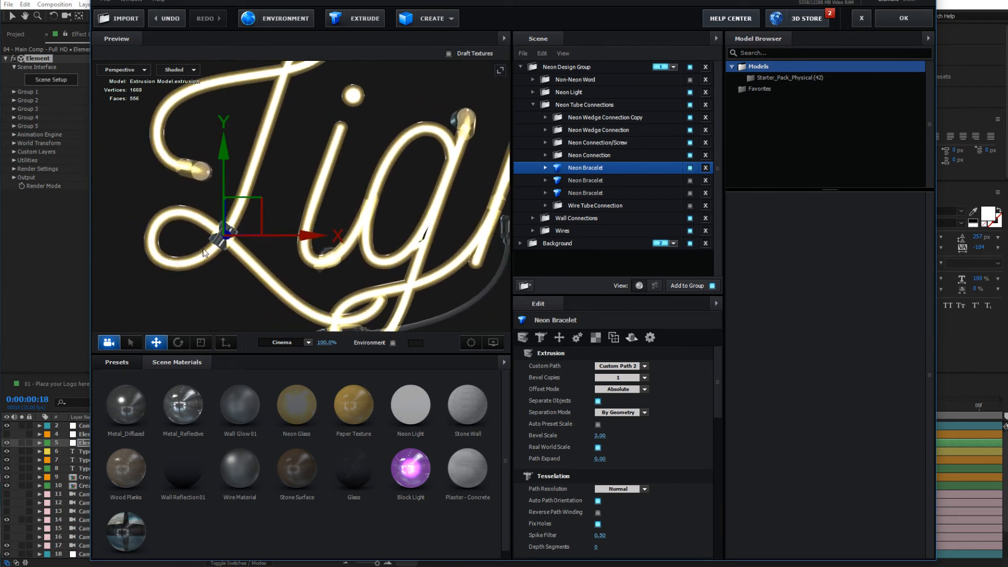
scroll(213, 248, up, 4)
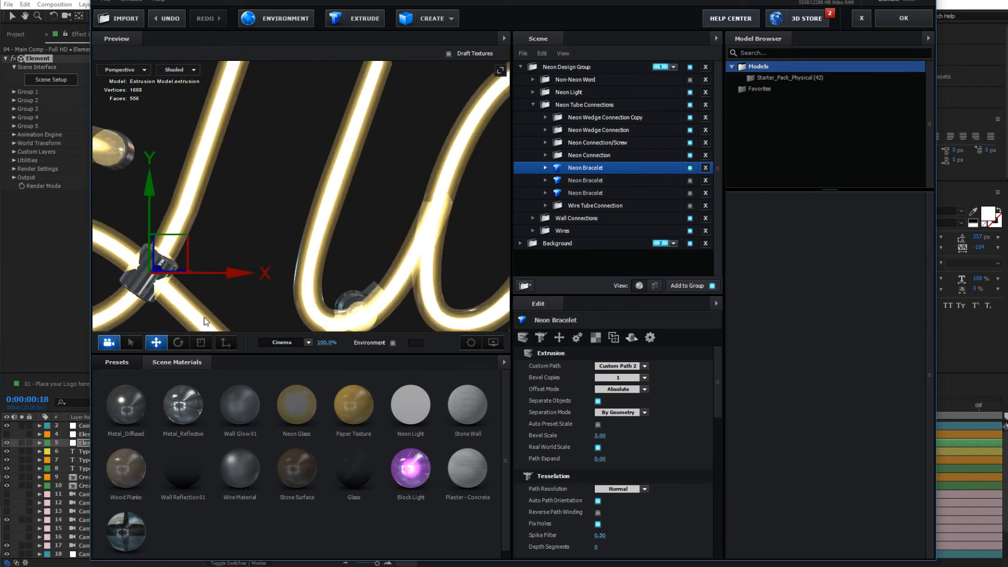
drag(205, 322, 282, 213)
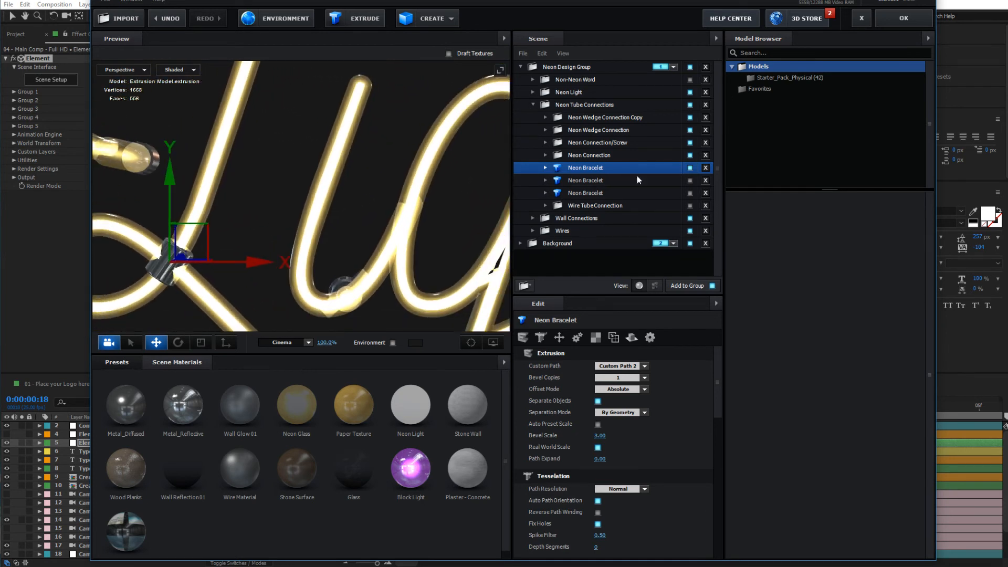
- Preview the second and third Neon Bracelet variants one after the other, and hide both again
drag(476, 199, 619, 193)
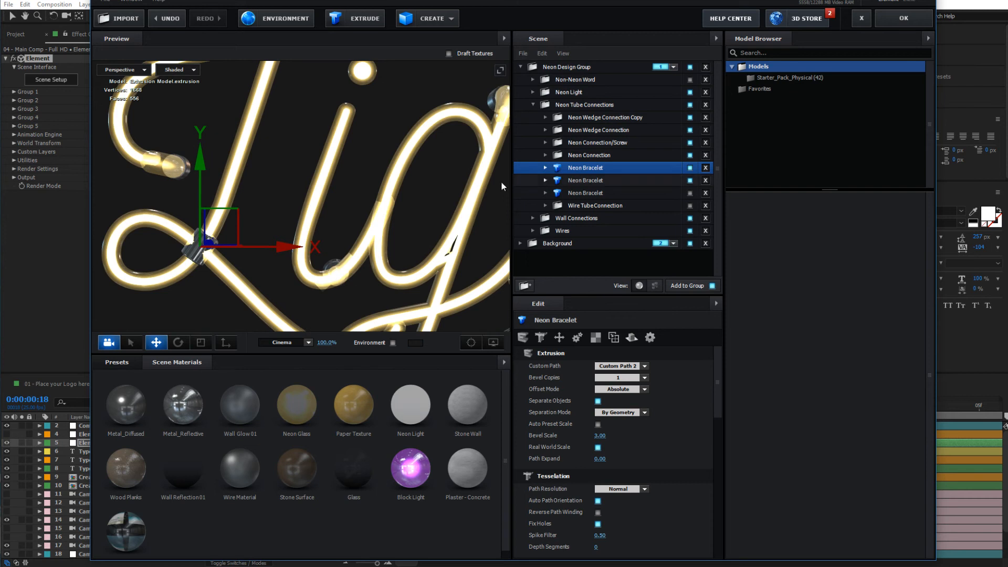
drag(503, 182, 118, 156)
scroll(279, 168, down, 3)
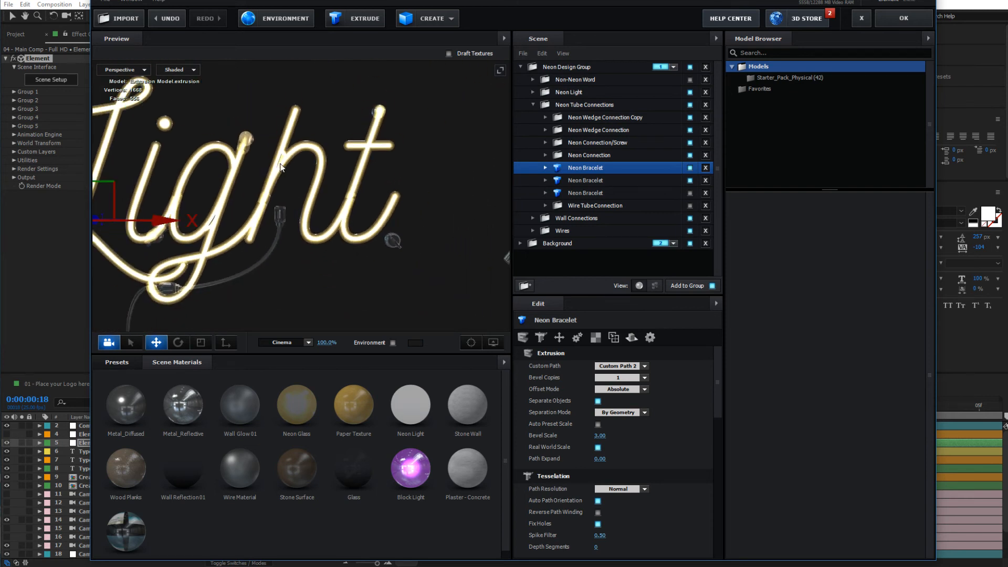
click(539, 181)
drag(343, 174, 200, 142)
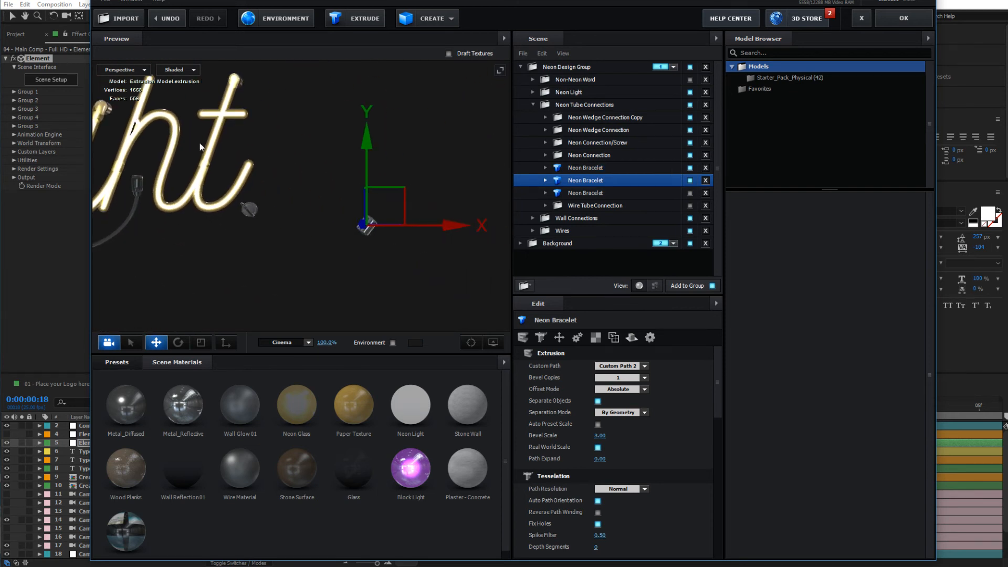
click(690, 193)
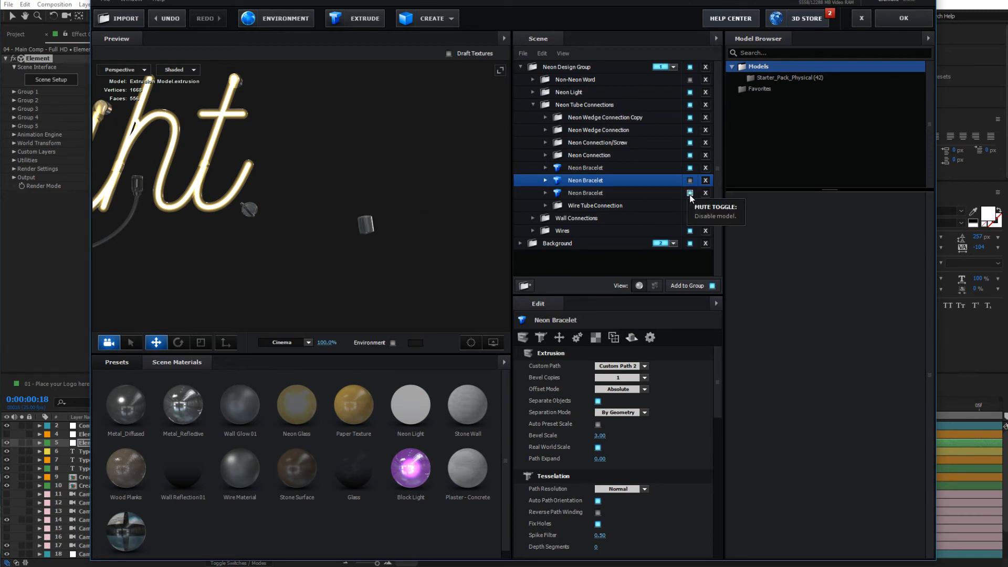
click(690, 193)
scroll(209, 192, down, 3)
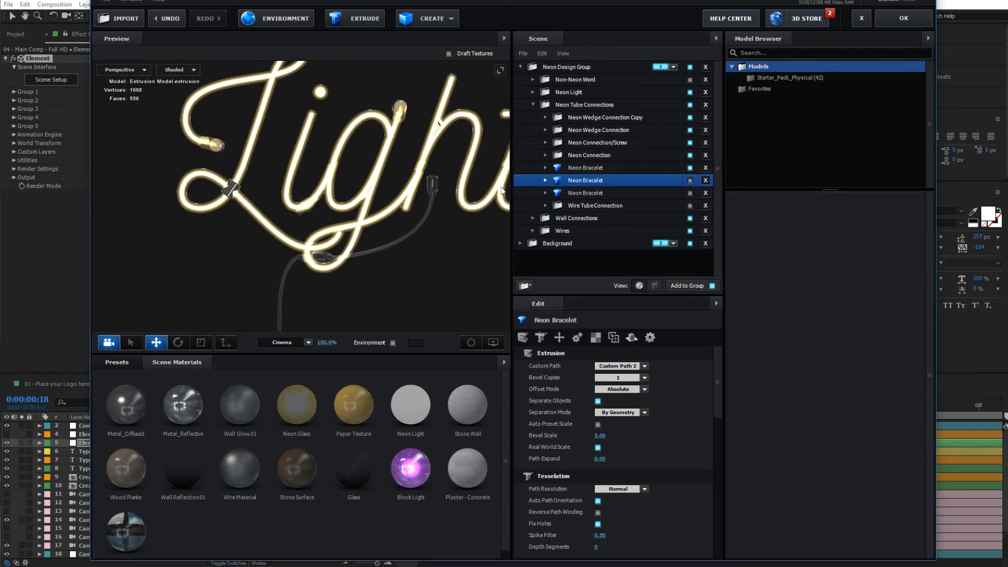
- Enable the Wire Tube Connection and move it below the i near the L's lower stroke, at about X 0.31, Y -0.11
click(622, 206)
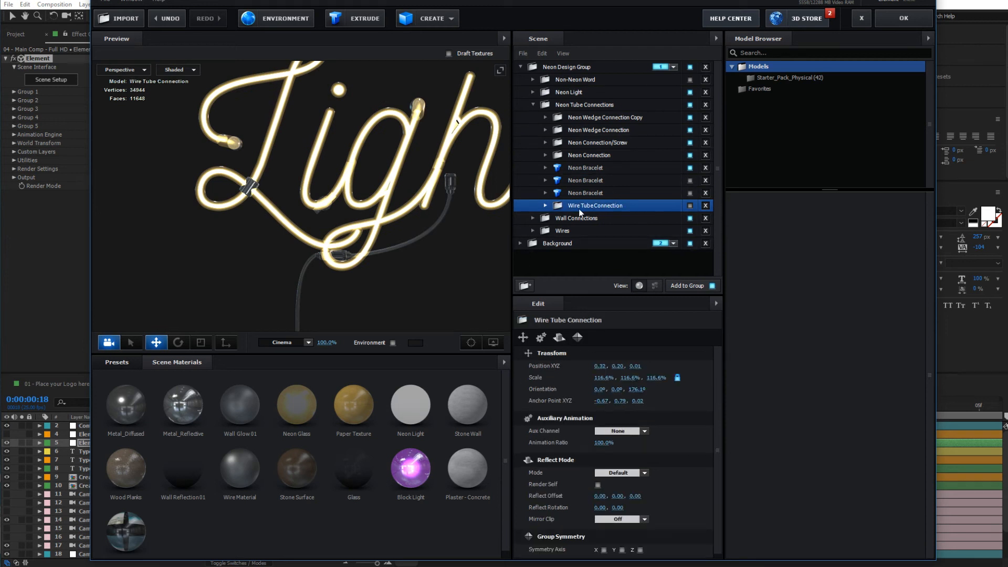
drag(351, 190, 364, 185)
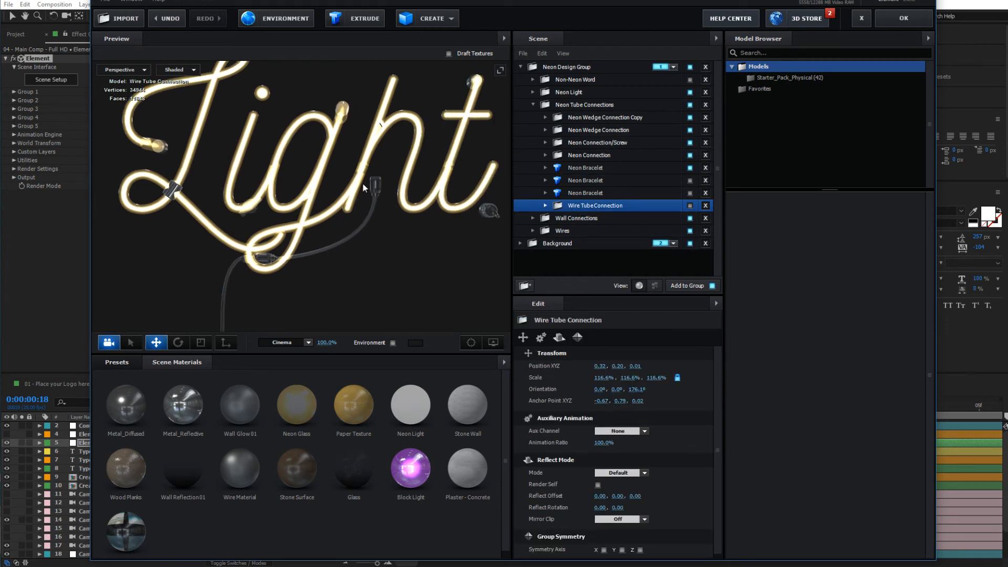
click(690, 206)
scroll(203, 185, up, 3)
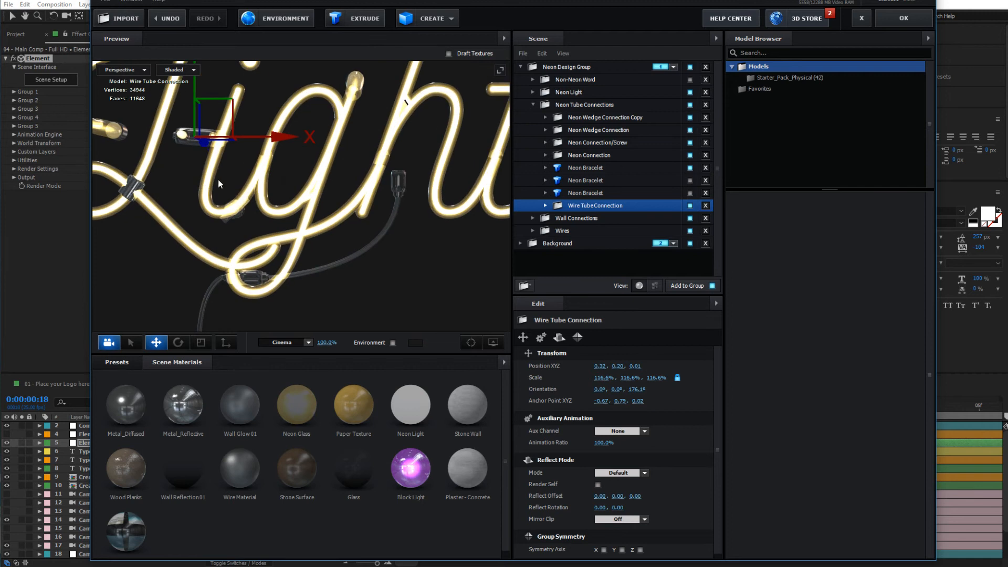
drag(252, 158, 237, 232)
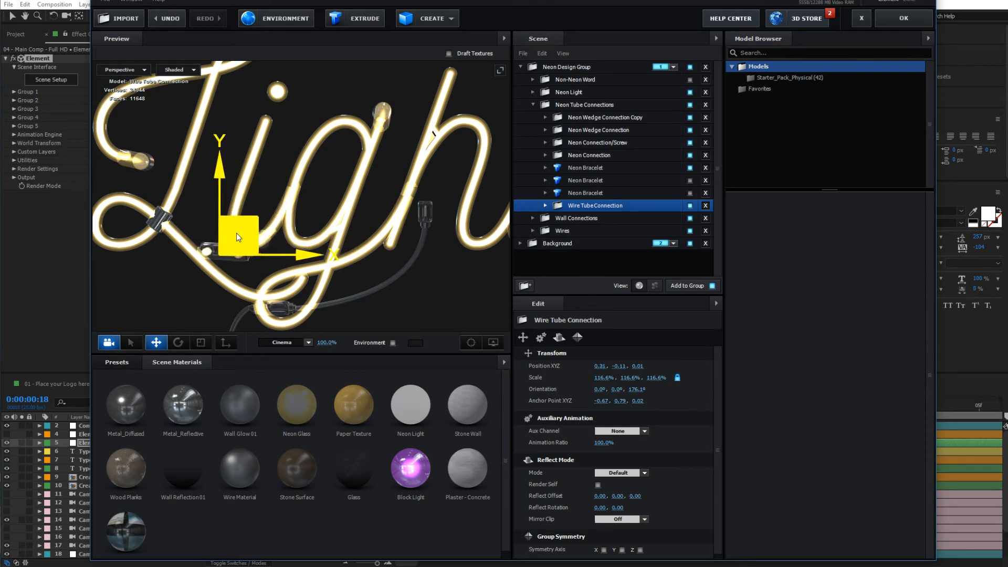
- Rotate the Wire Tube Connection to about 220° around Z to align it with the L's lower stroke
click(178, 343)
drag(137, 199, 193, 147)
click(156, 343)
drag(304, 292, 255, 299)
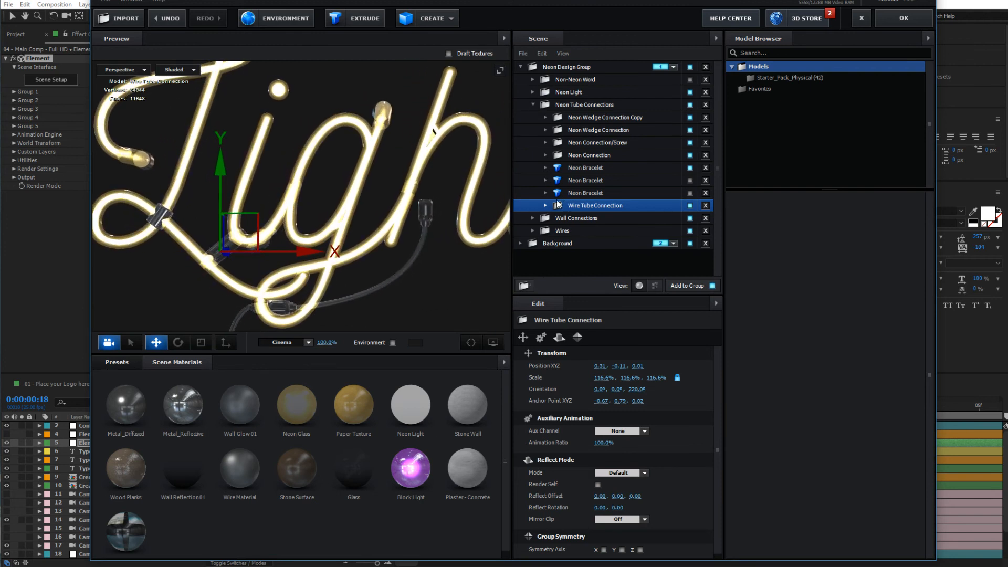
- Move Connection - Thick from the Wall Connections group onto the t's tail, at about X 1.39, Y 0.33
click(534, 105)
click(571, 118)
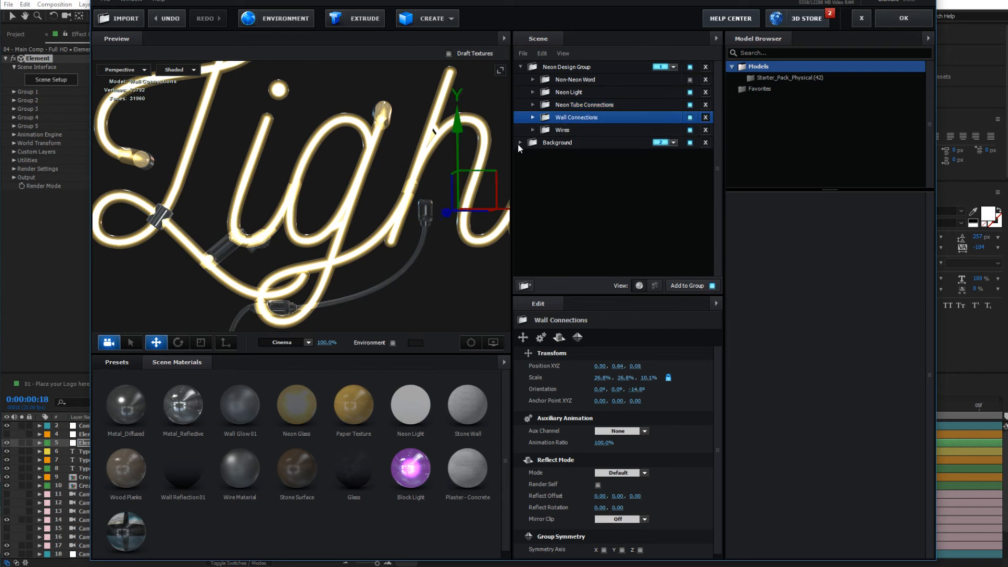
click(533, 117)
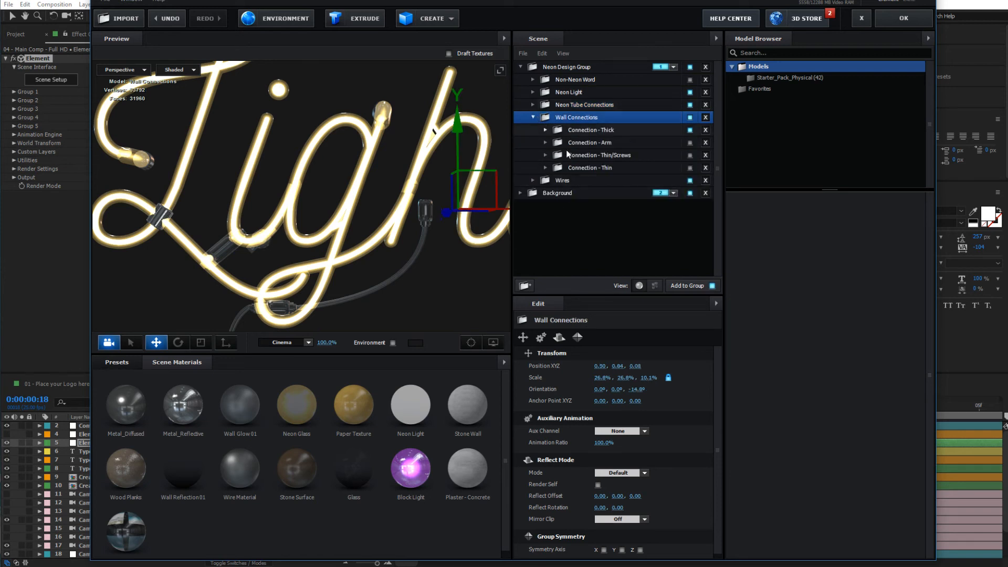
click(591, 131)
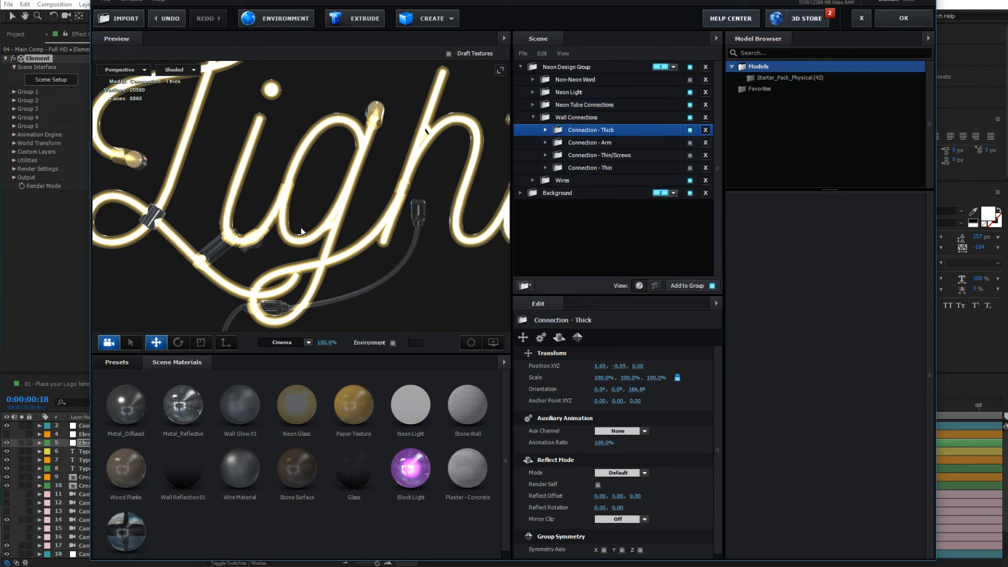
drag(153, 214, 129, 230)
scroll(302, 195, up, 2)
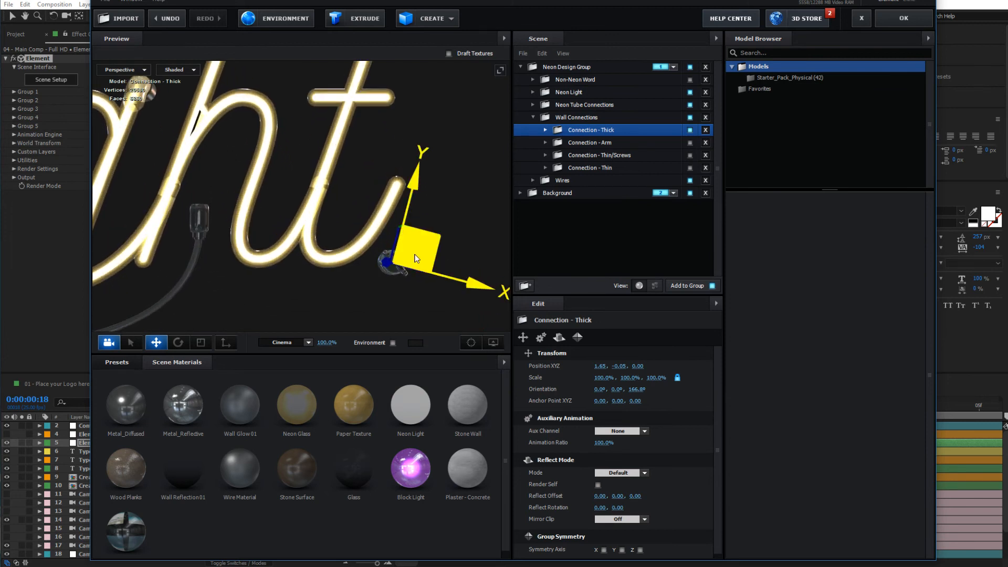
drag(417, 234, 355, 288)
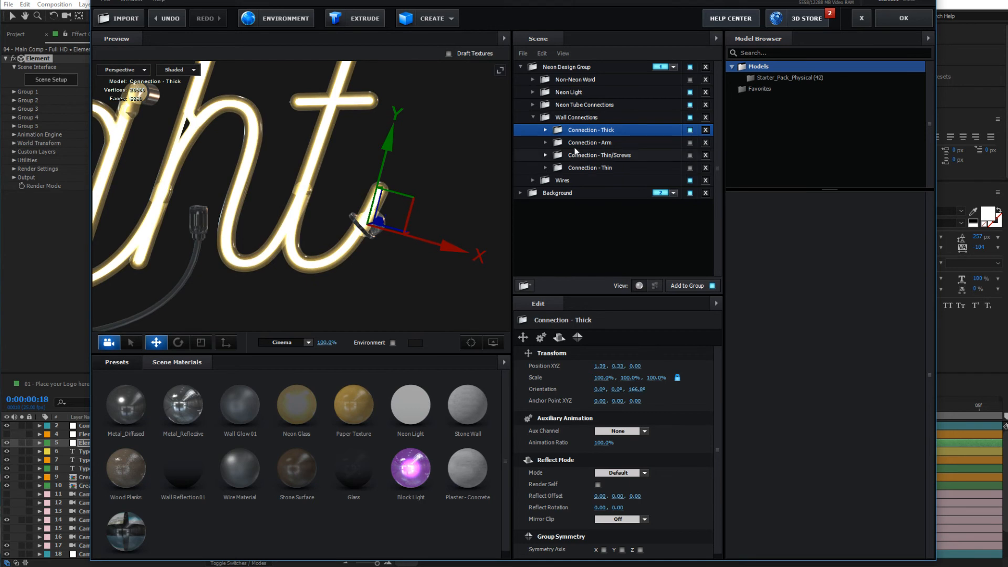
- Enable Connection - Arm and move it onto the bottom of the g's bowl, at about X -1.86, Y -0.95
click(591, 144)
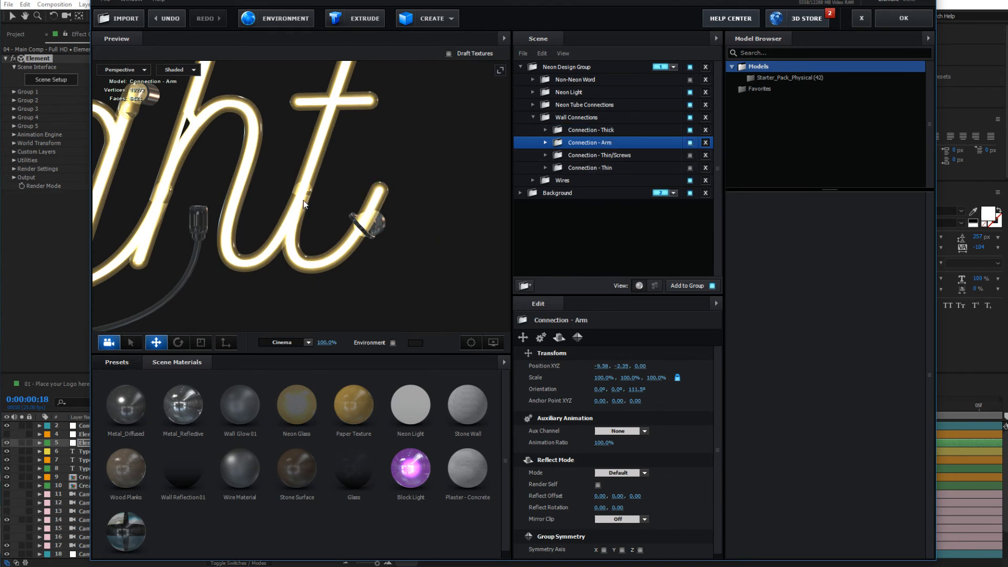
scroll(285, 196, down, 10)
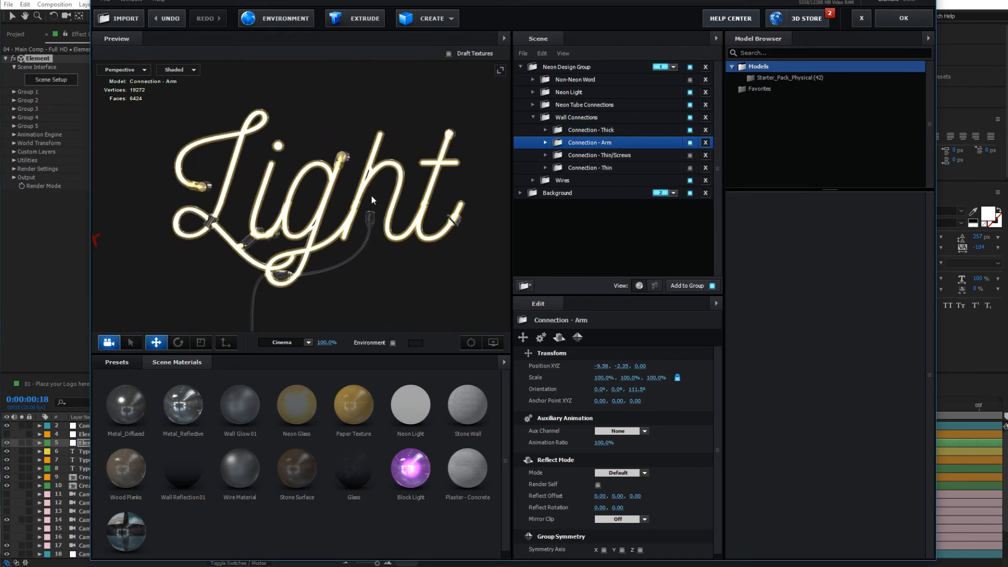
scroll(198, 184, up, 8)
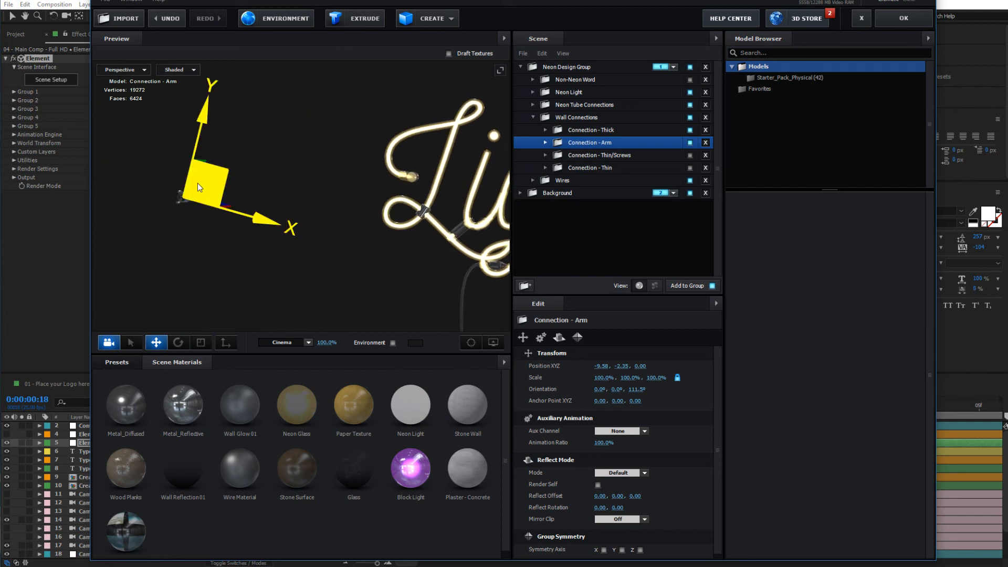
drag(198, 183, 466, 164)
drag(339, 216, 138, 208)
scroll(277, 211, up, 5)
scroll(279, 213, up, 2)
drag(219, 143, 342, 224)
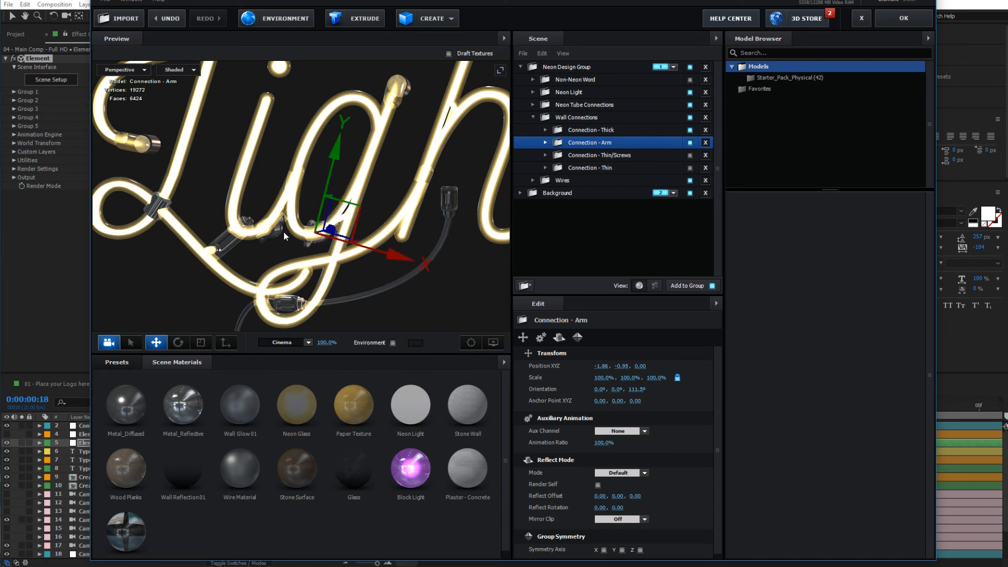
scroll(283, 234, up, 5)
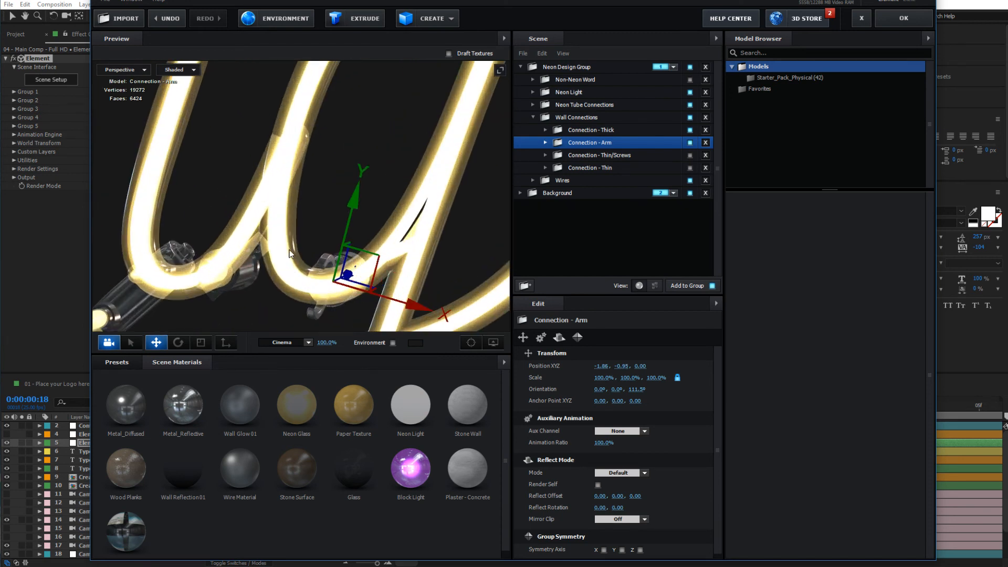
drag(274, 271, 268, 226)
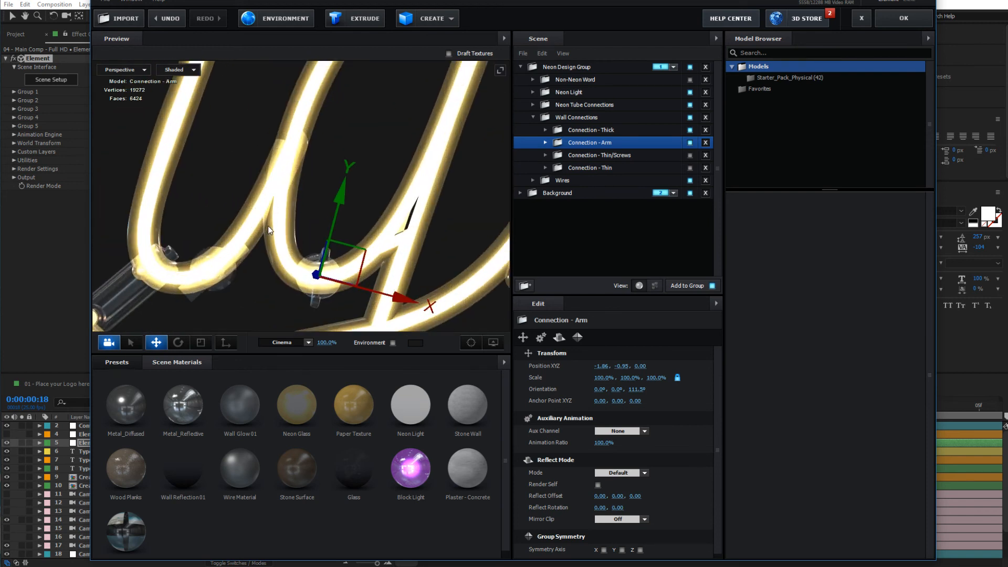
- Scale Connection - Arm down uniformly to about 89.2% so it fits the tube at the g's bowl
click(200, 342)
drag(219, 279, 247, 250)
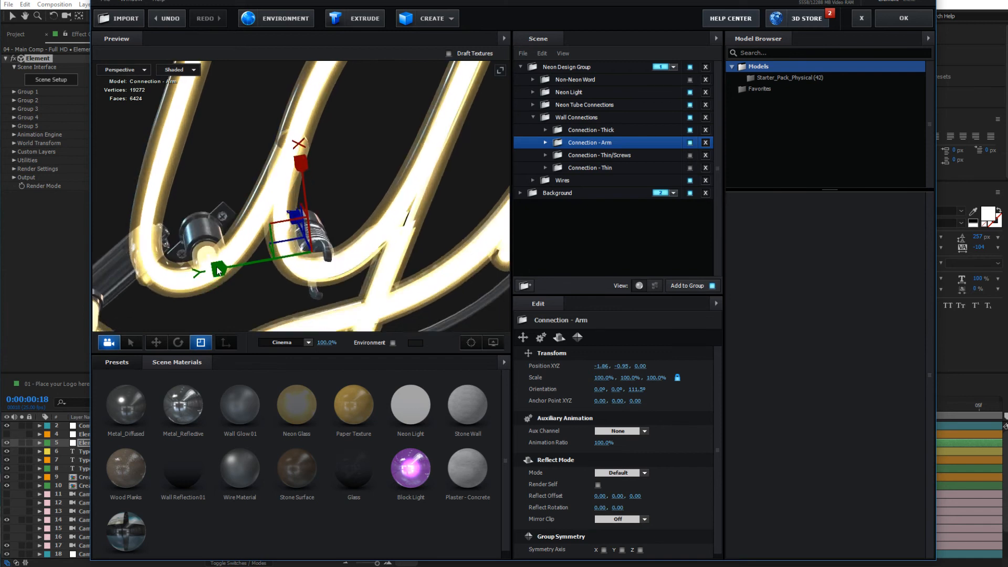
drag(319, 248, 247, 210)
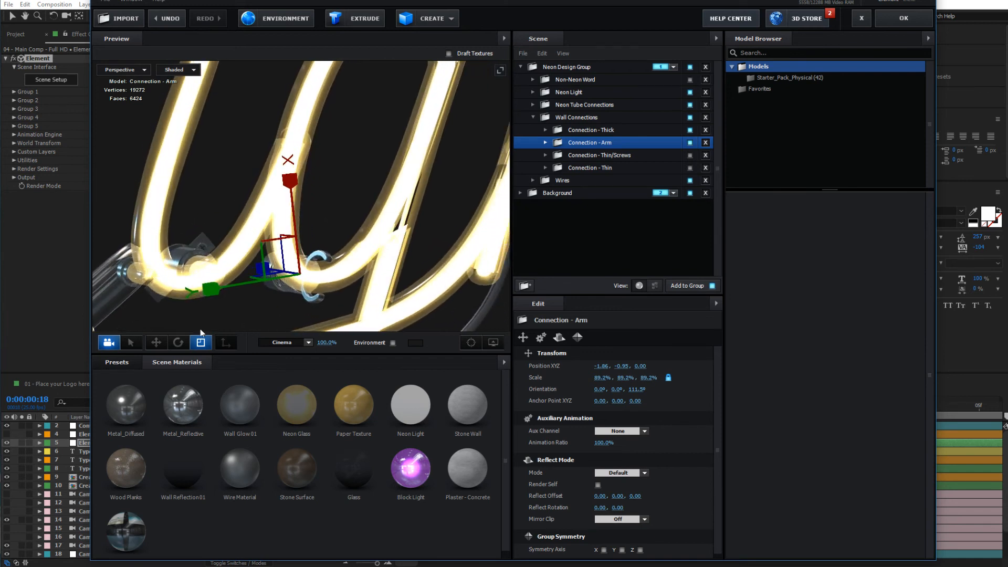
click(161, 344)
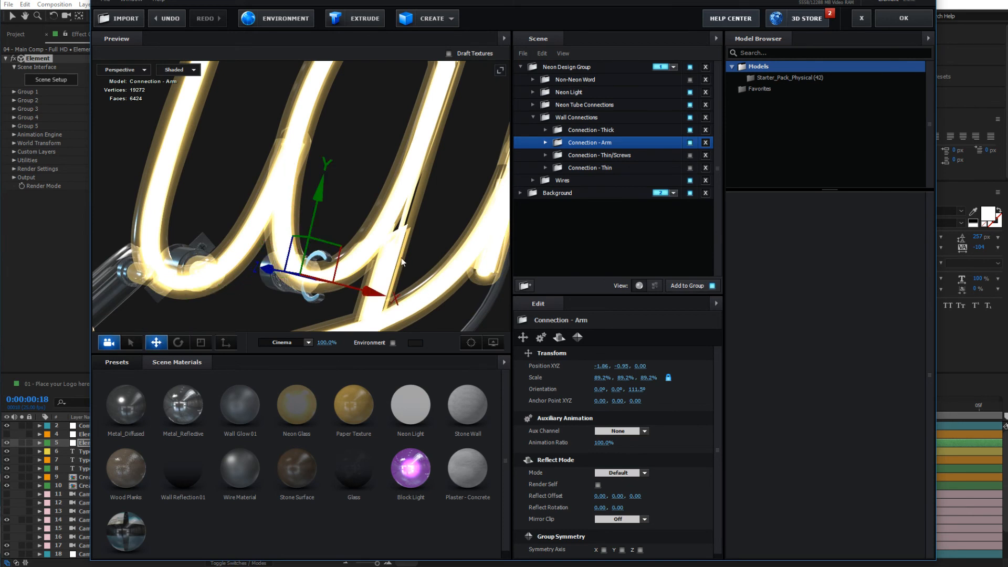
drag(401, 257, 380, 260)
- Enable Connection - Thin/Screws and move it onto the g's stem, at about X -1.42, Y 0.08
click(607, 156)
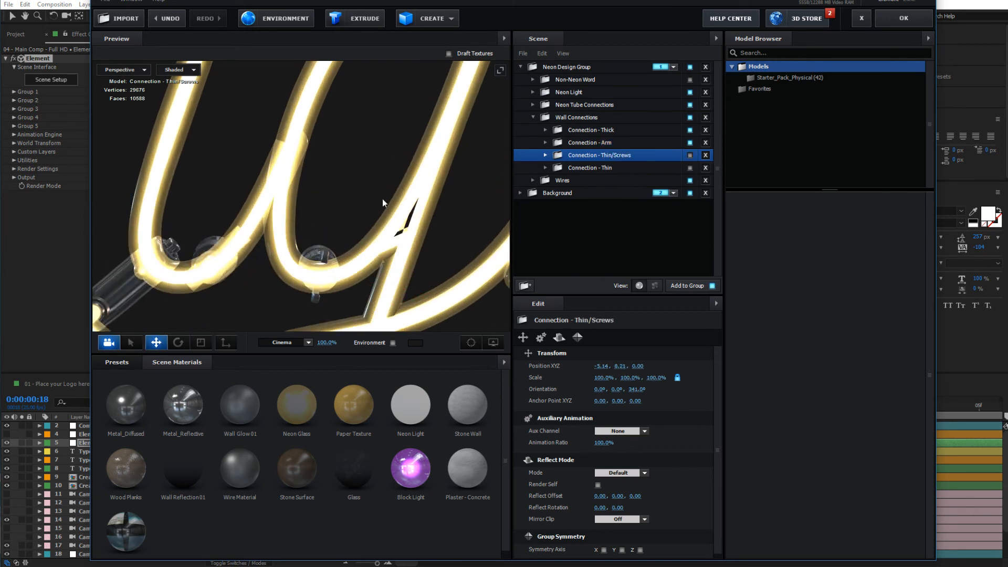
drag(383, 199, 367, 184)
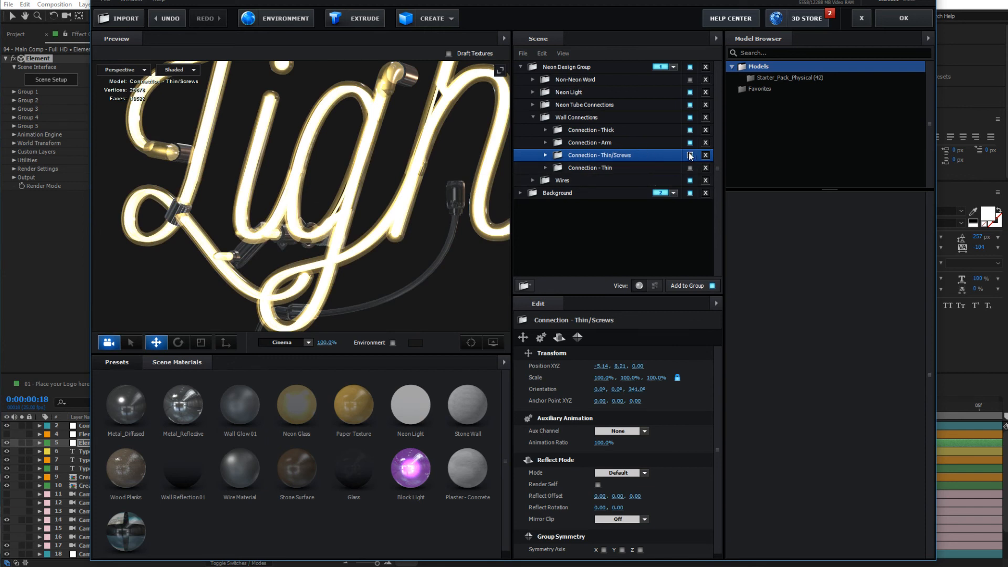
scroll(300, 187, down, 5)
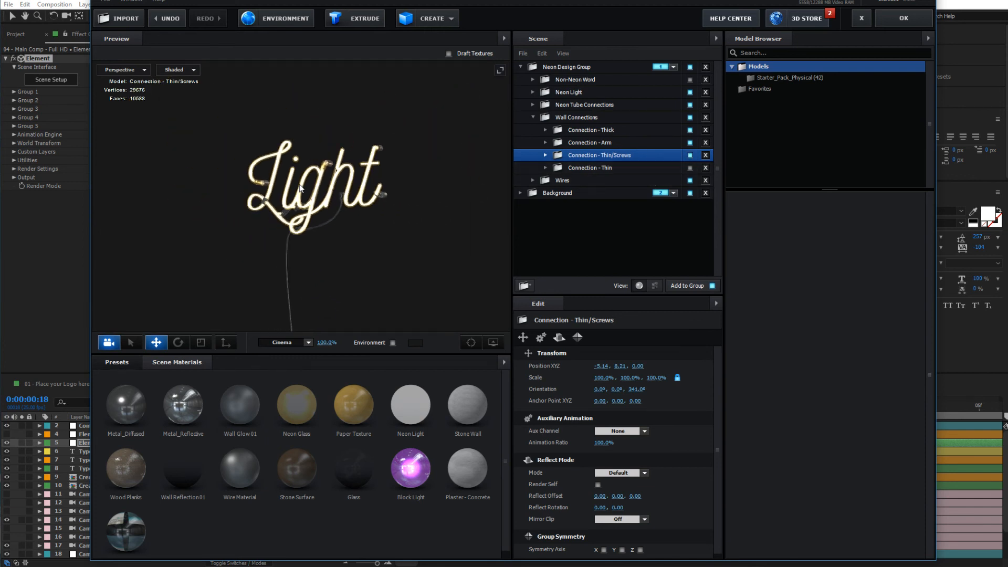
scroll(300, 187, down, 5)
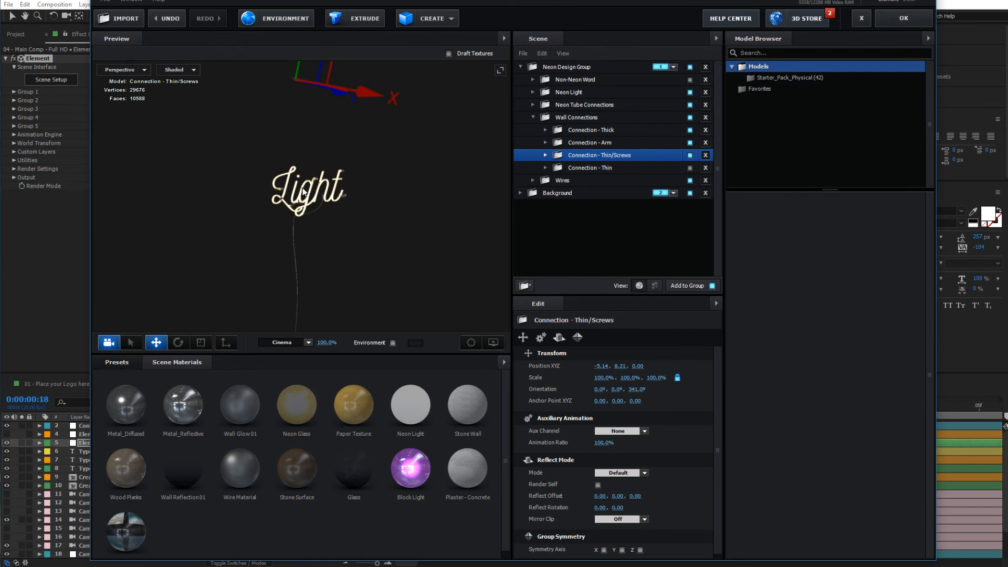
drag(322, 124, 342, 234)
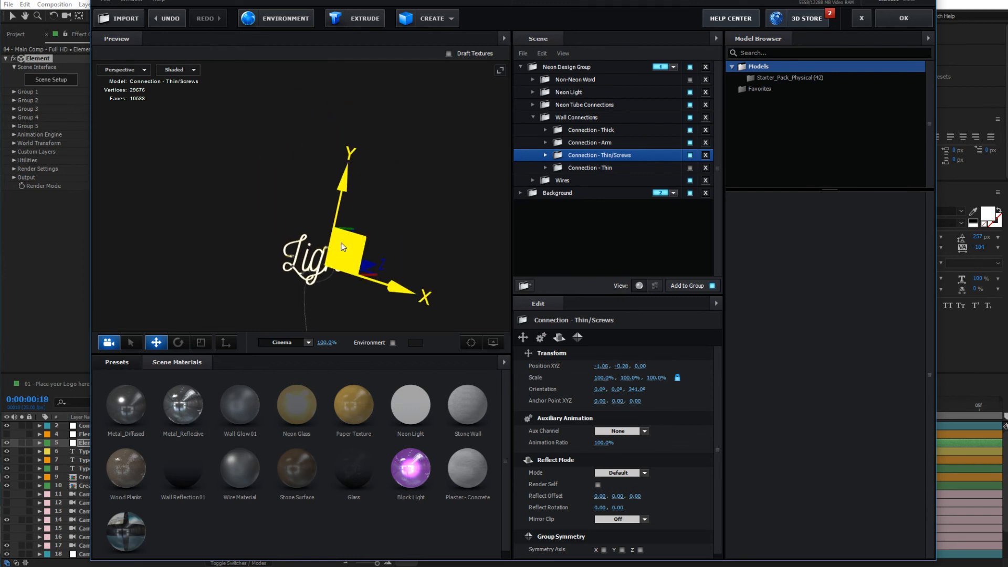
scroll(304, 270, up, 3)
scroll(314, 275, up, 10)
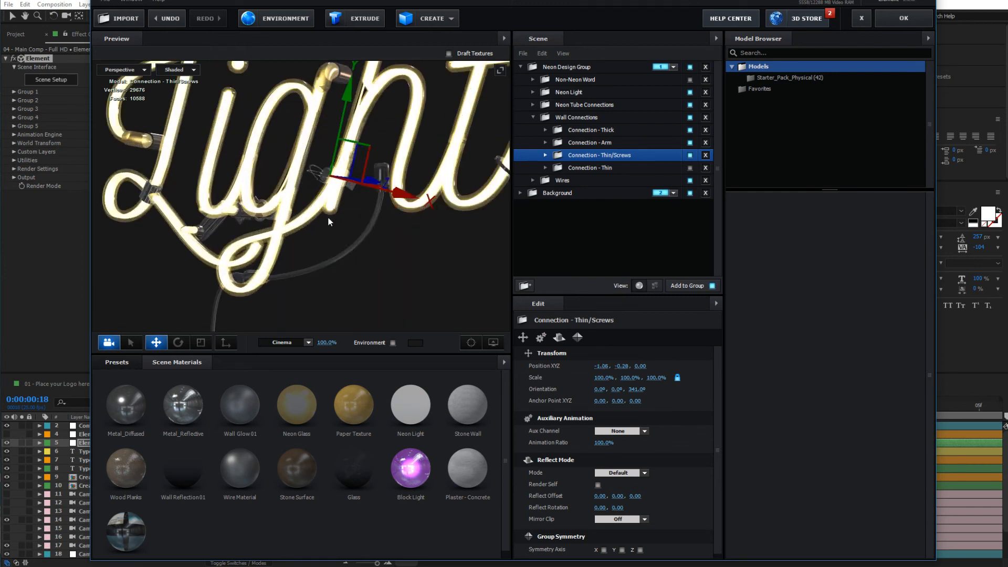
drag(295, 195, 413, 284)
drag(338, 259, 362, 271)
drag(447, 274, 426, 222)
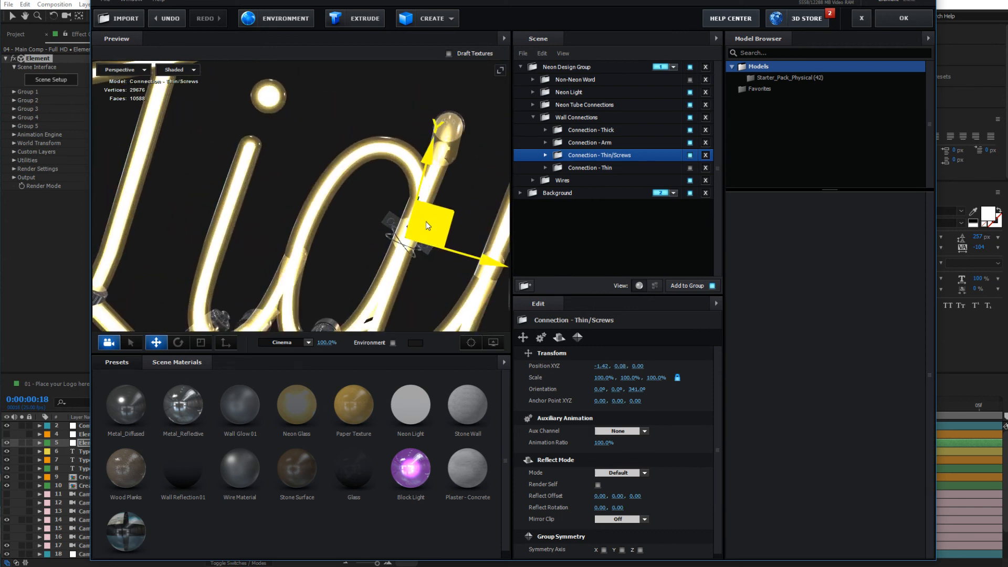
mouse_move(293, 276)
mouse_down()
mouse_move(313, 273)
mouse_move(297, 287)
mouse_move(303, 267)
mouse_up()
- Enable Connection - Thin and move it onto the upper part of the i's stem, at about X -2.85, Y -0.13
click(622, 169)
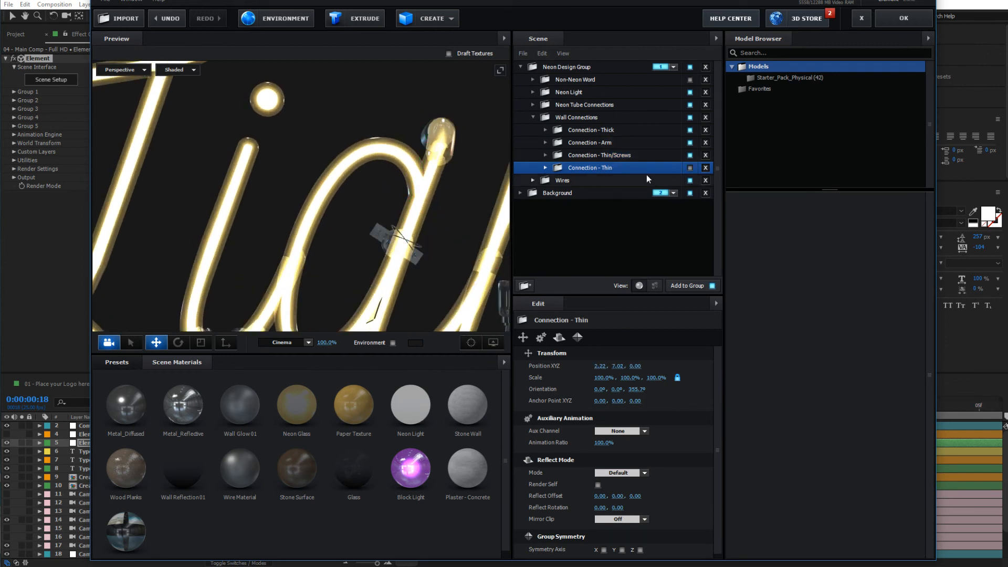
click(689, 168)
scroll(274, 194, down, 5)
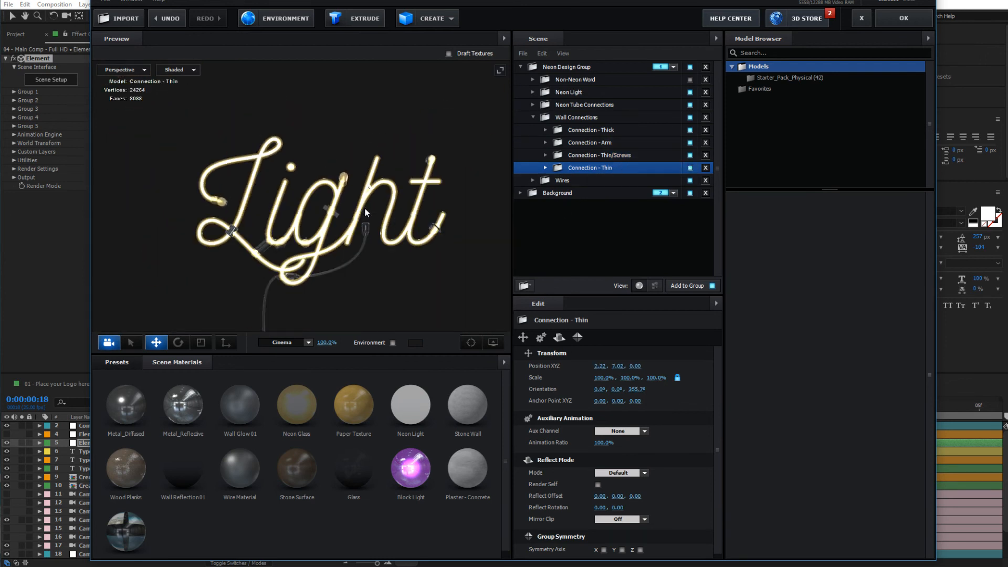
drag(398, 170, 336, 231)
mouse_move(409, 135)
mouse_down()
mouse_move(263, 278)
mouse_move(396, 131)
mouse_up()
scroll(146, 279, up, 3)
scroll(336, 202, up, 6)
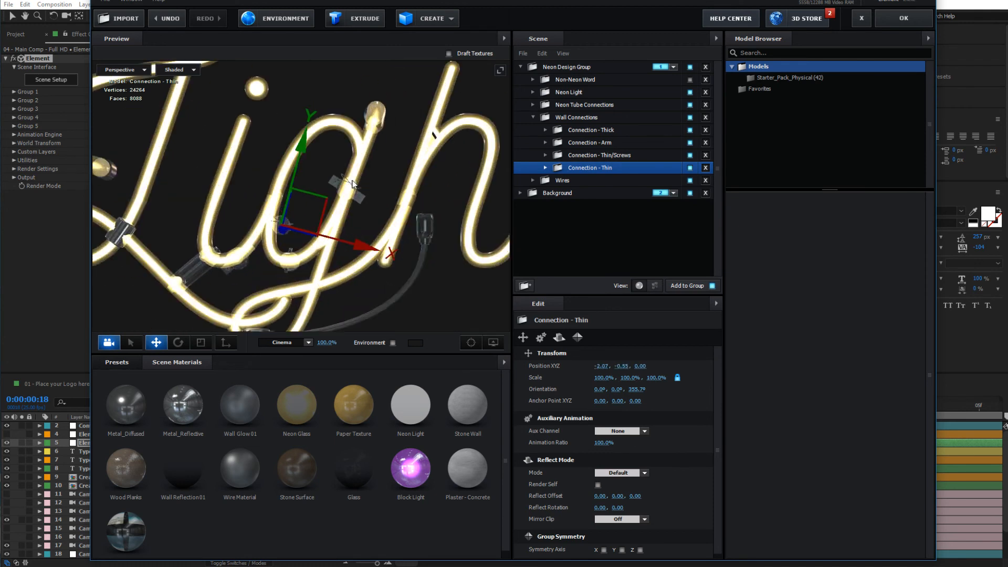
drag(292, 234, 190, 132)
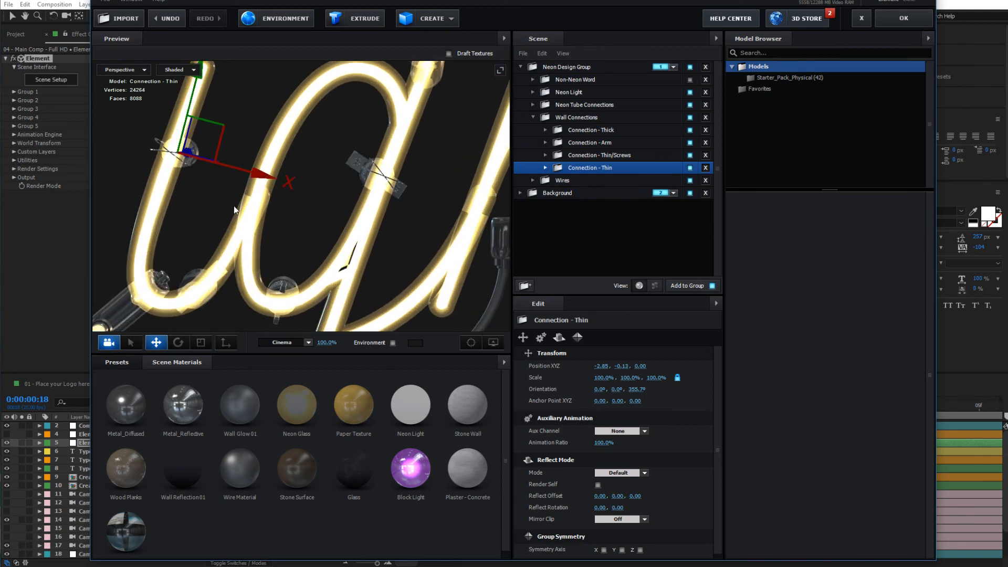
drag(237, 206, 304, 222)
scroll(336, 198, down, 3)
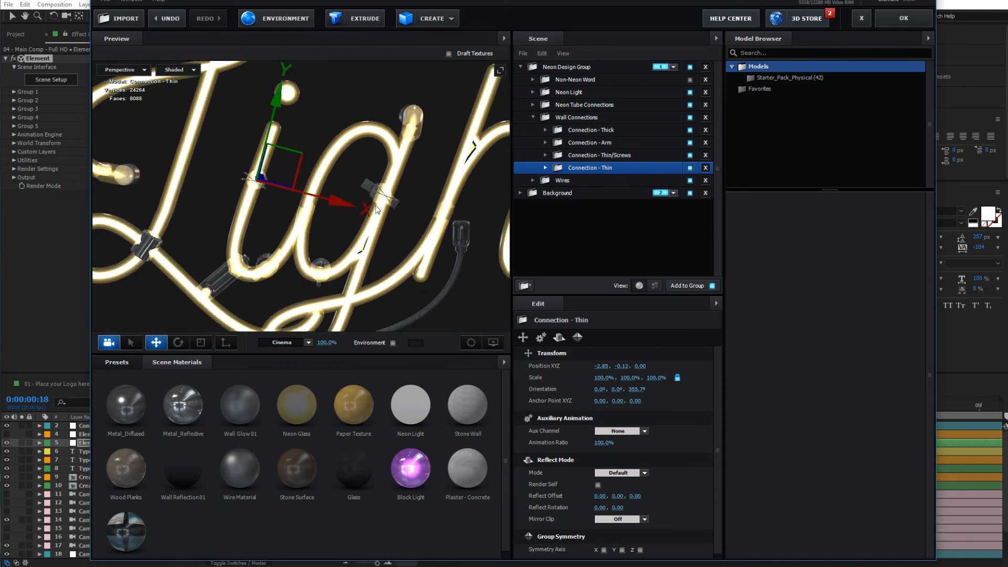
- Move Wire 01 from the Wires group to the open end of the L's upper curl, at about X -1.86, Y 0.71
click(533, 116)
click(533, 130)
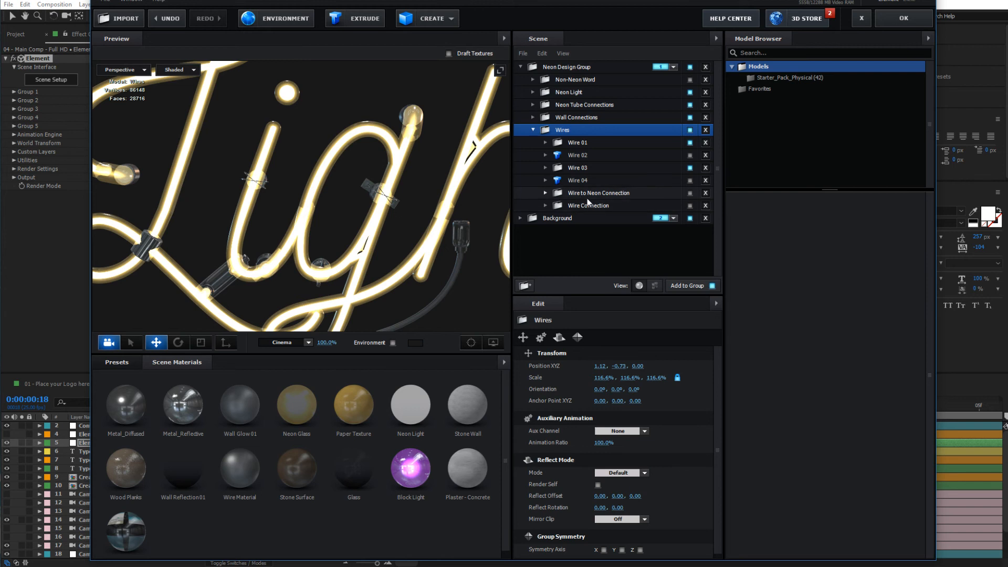
click(581, 147)
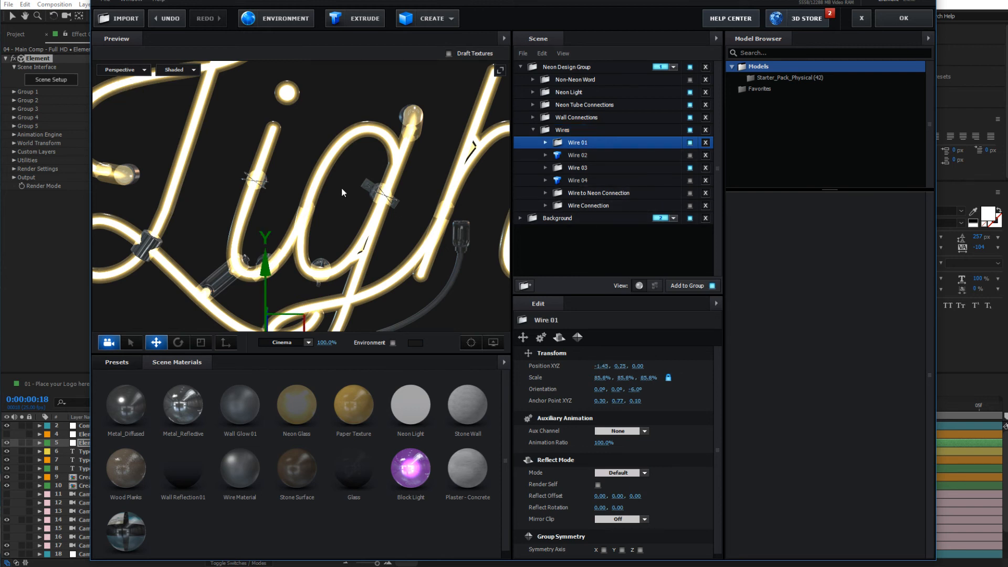
drag(341, 188, 327, 90)
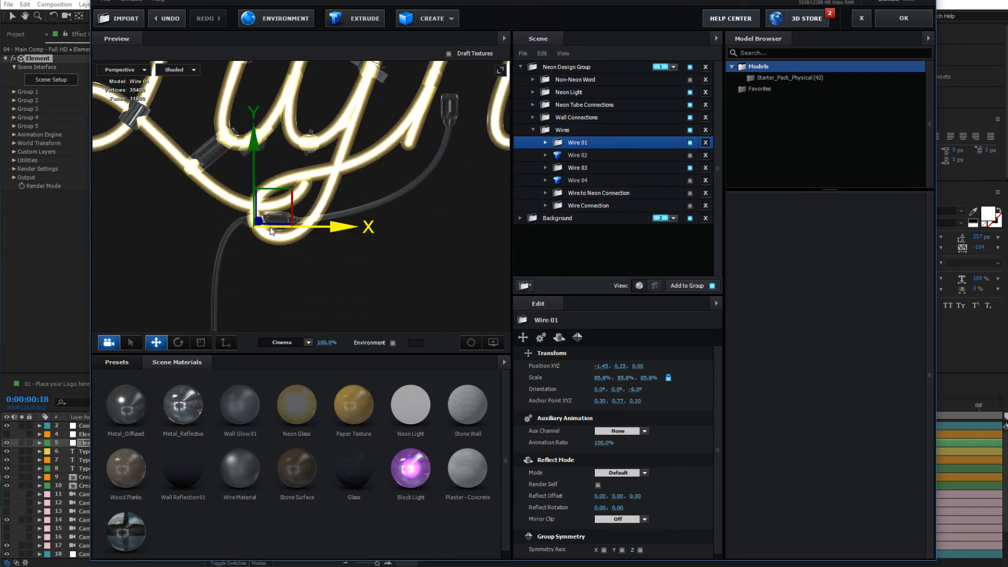
drag(271, 231, 370, 210)
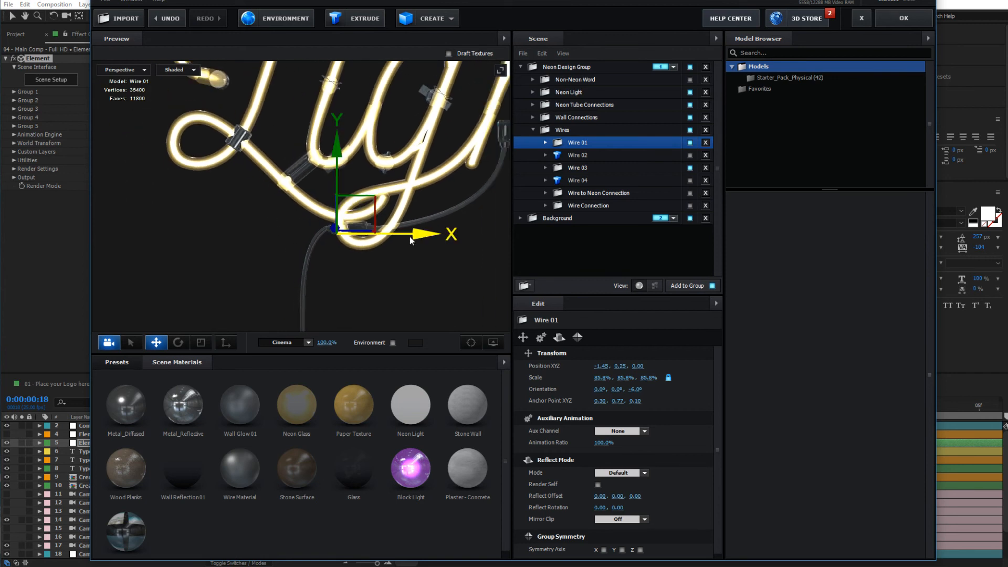
drag(411, 241, 231, 235)
scroll(297, 188, up, 3)
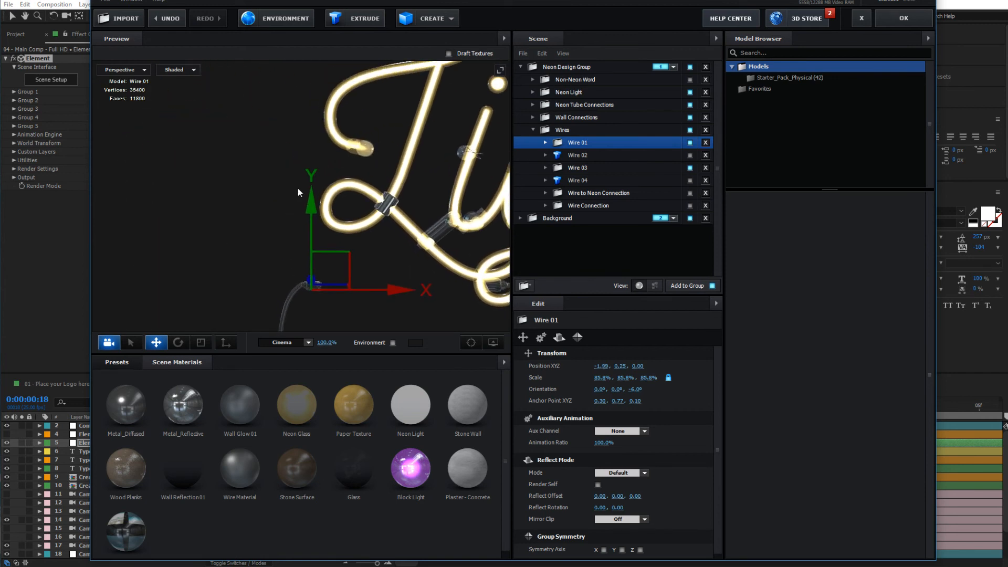
drag(297, 189, 378, 58)
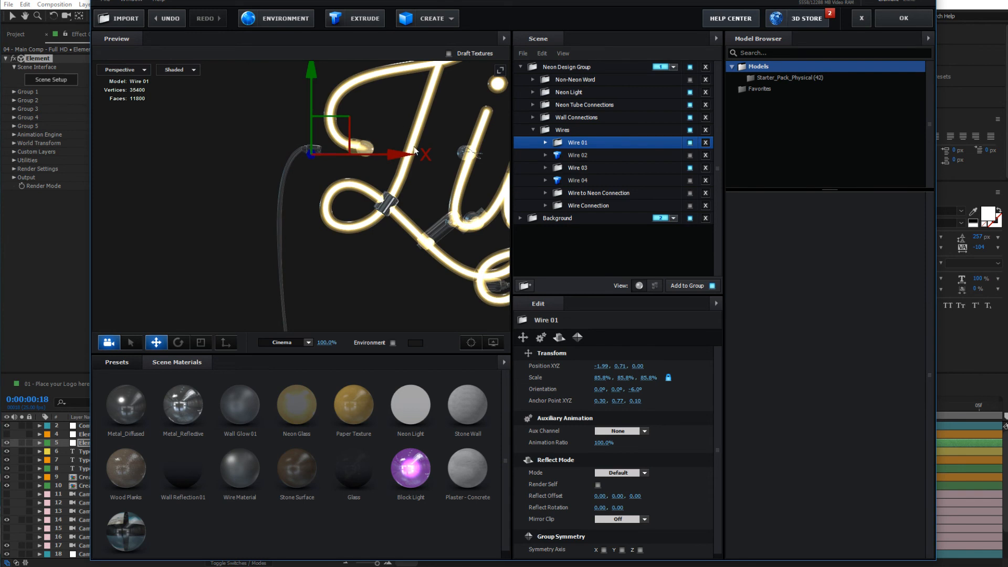
drag(415, 150, 453, 152)
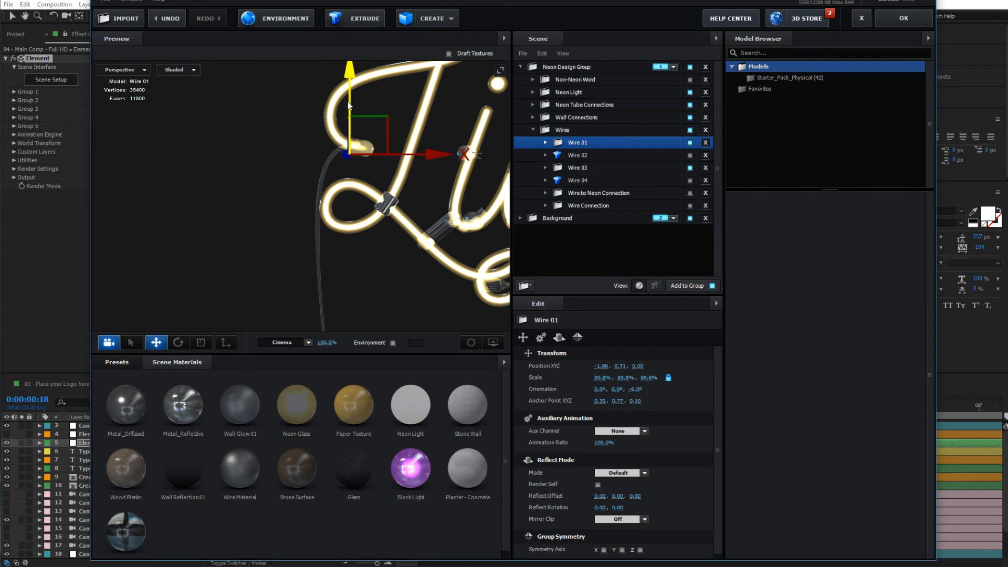
- Enable Wire 02 and move it up to the lettering, beneath the L's lower diagonal stroke
click(585, 155)
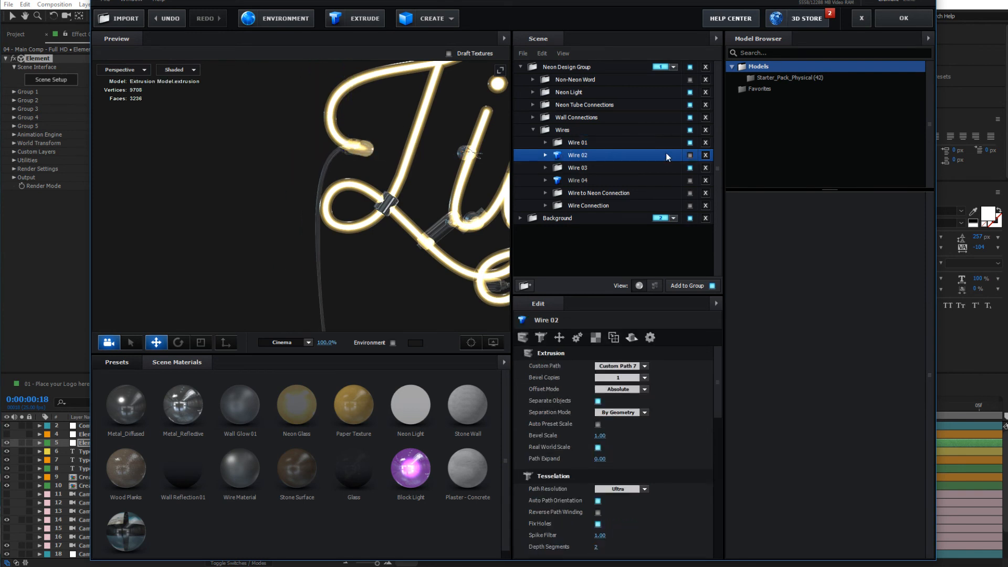
click(691, 155)
scroll(278, 167, down, 5)
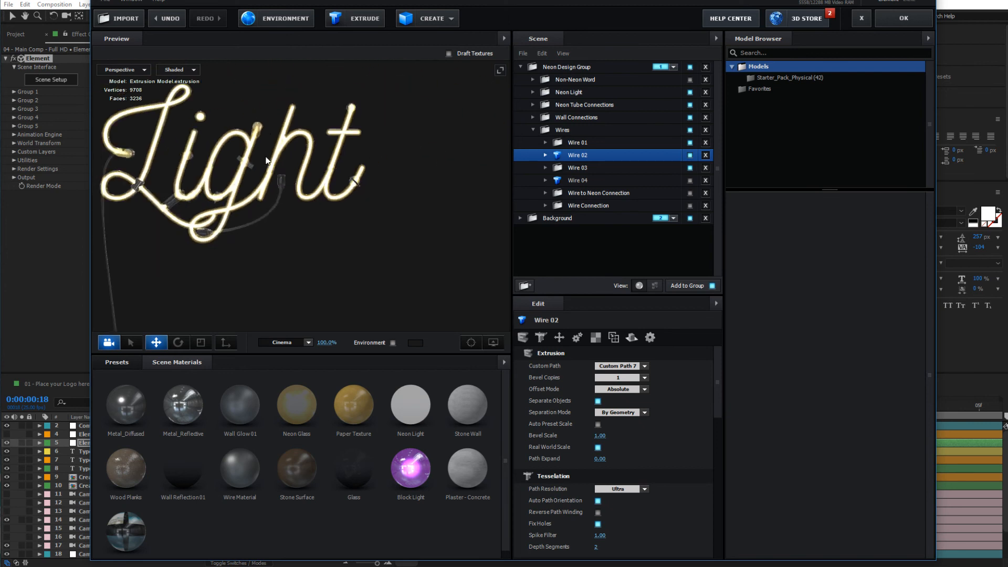
drag(200, 275, 409, 166)
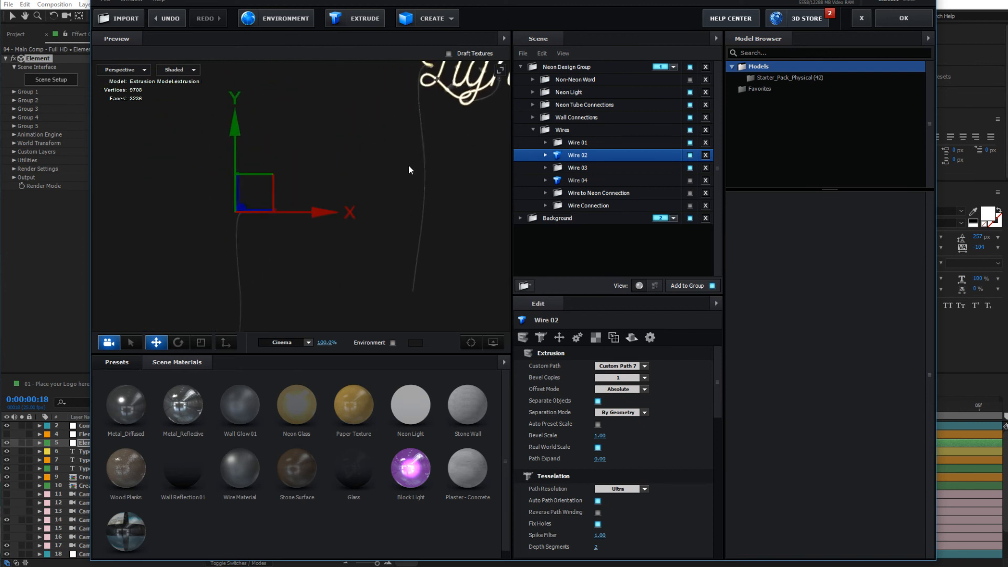
drag(234, 240, 434, 144)
scroll(336, 184, up, 5)
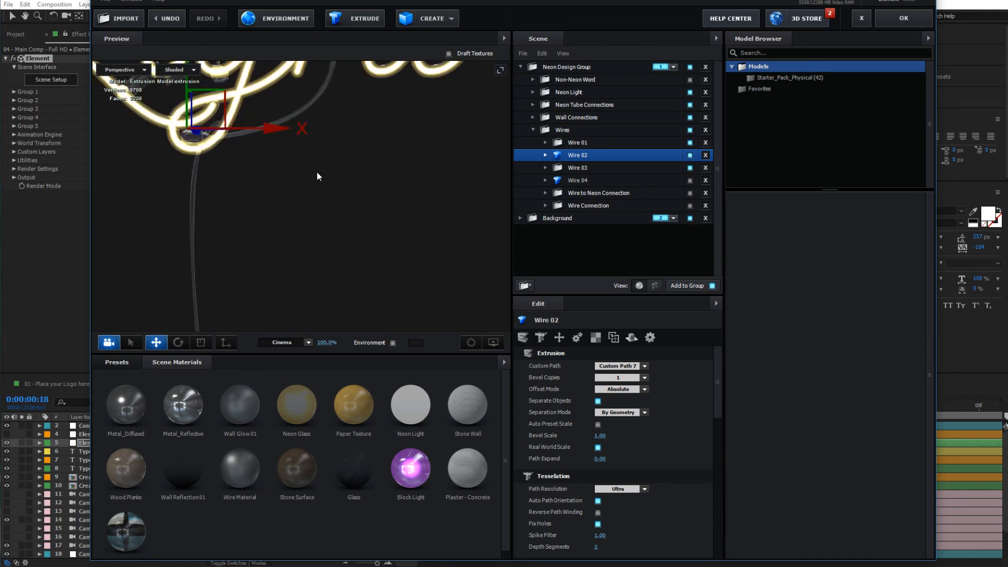
drag(317, 176, 437, 315)
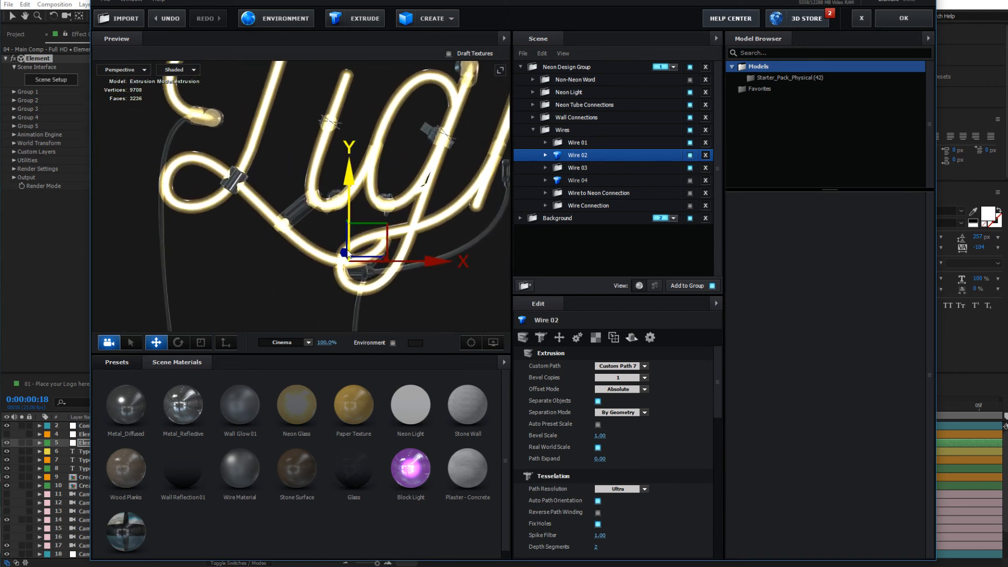
drag(393, 261, 286, 272)
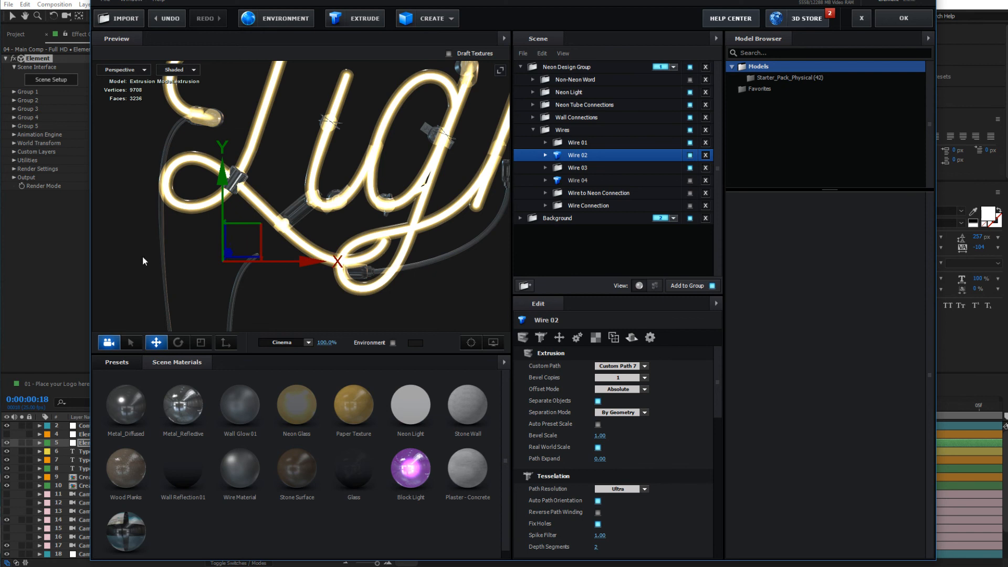
- Raise Wire 02 and adjust its depth so its upper end meets the connector behind the L's lower diagonal stroke
drag(143, 257, 210, 266)
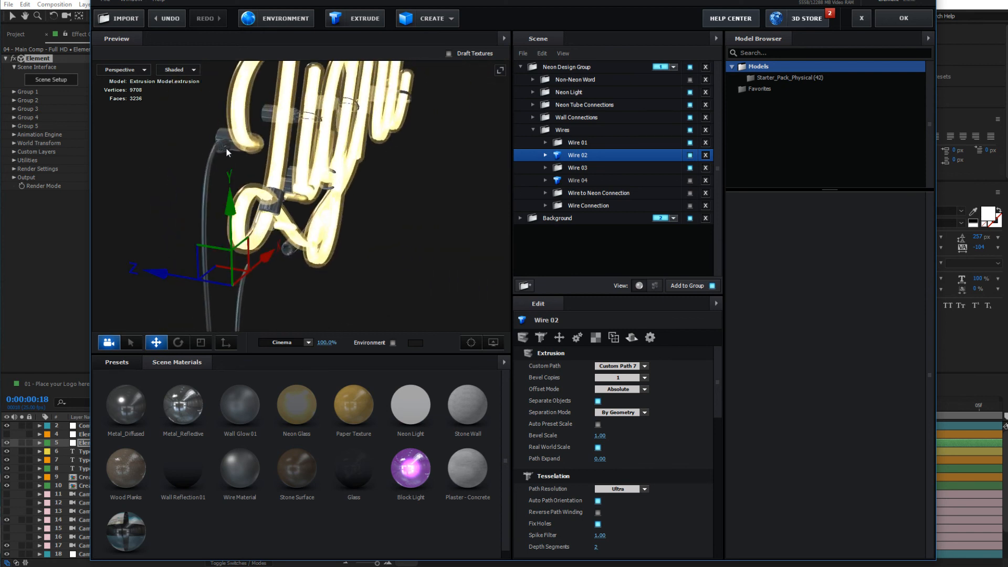
drag(219, 152, 175, 140)
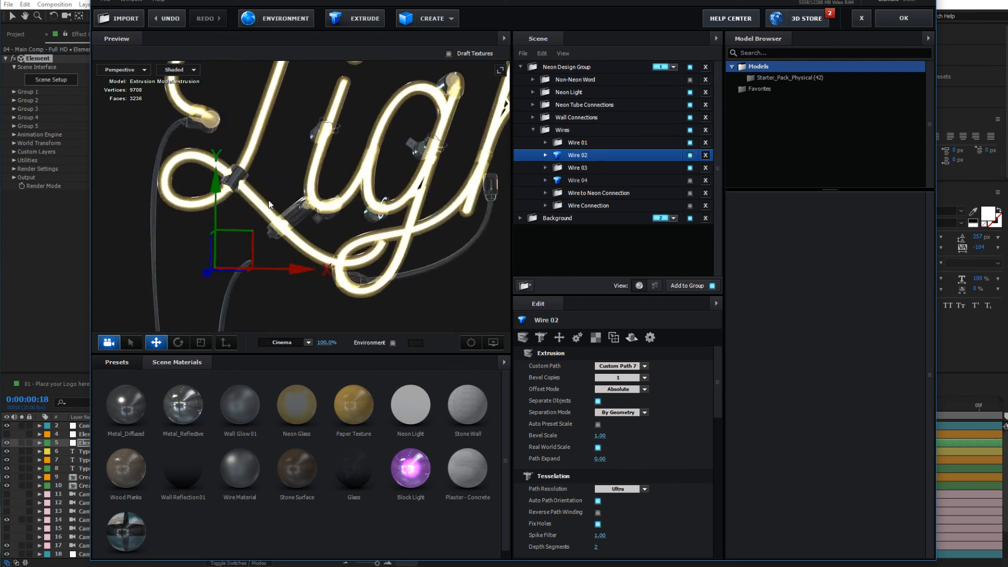
scroll(281, 210, up, 3)
scroll(293, 225, down, 2)
drag(197, 247, 221, 138)
drag(265, 210, 293, 227)
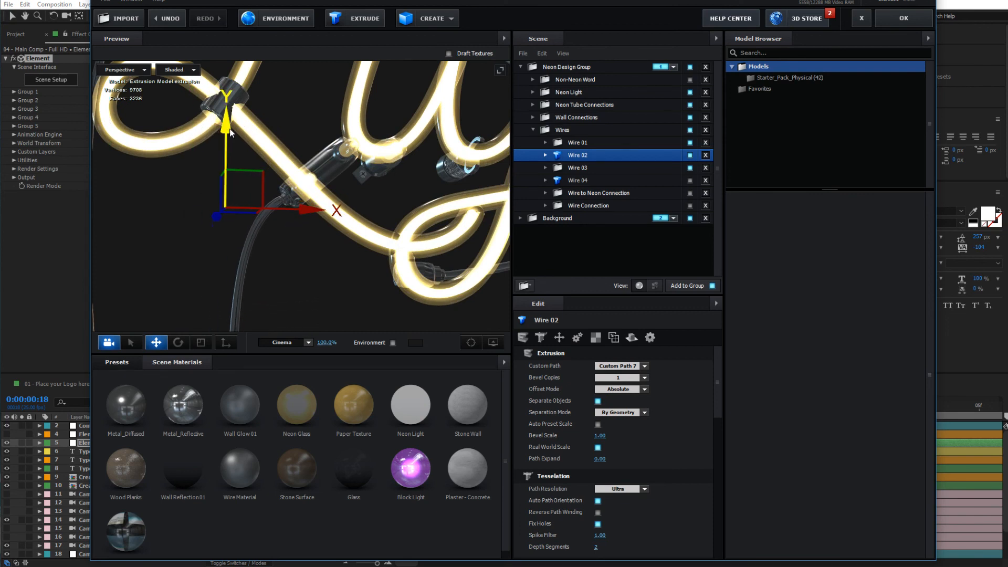
drag(337, 210, 399, 194)
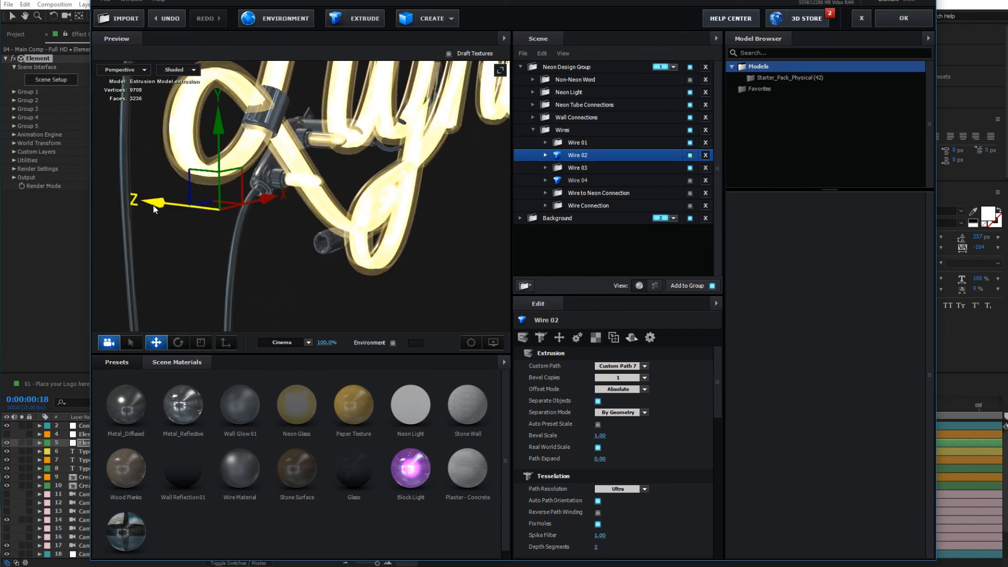
drag(168, 210, 354, 237)
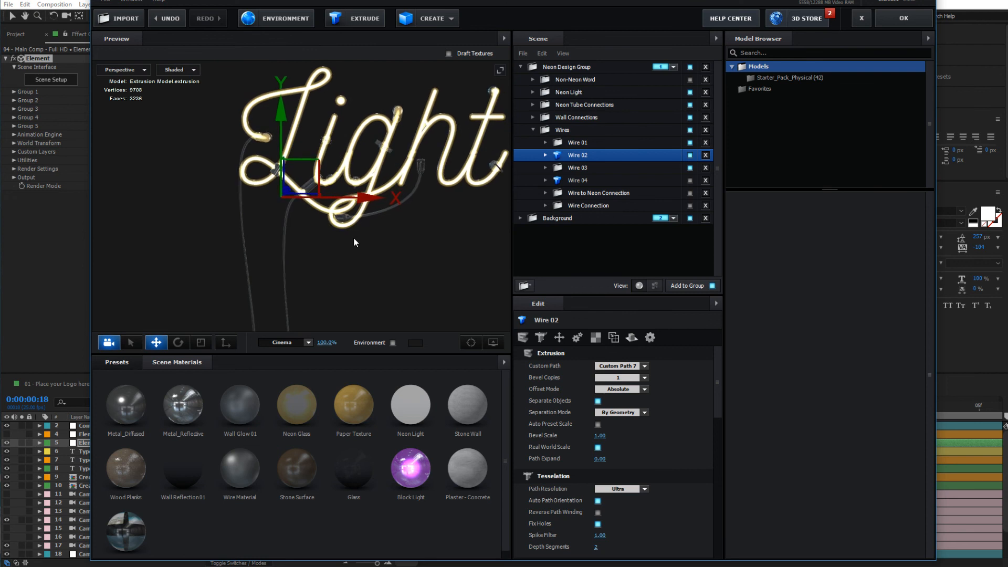
- Tilt Wire 03 about its Z axis and move it beneath the h and t, to about X -1.41, Y 0.45
click(576, 168)
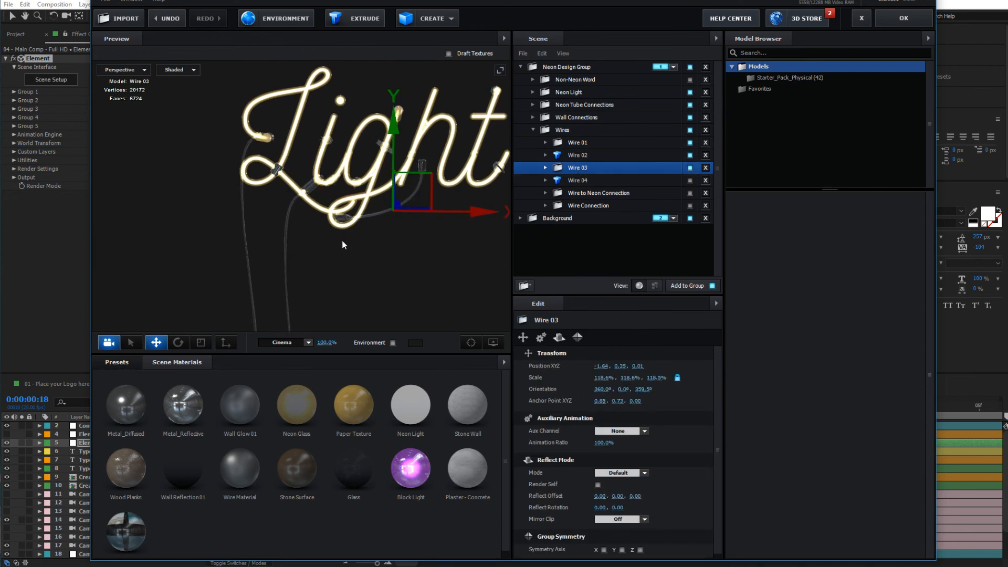
drag(416, 197, 484, 197)
click(178, 342)
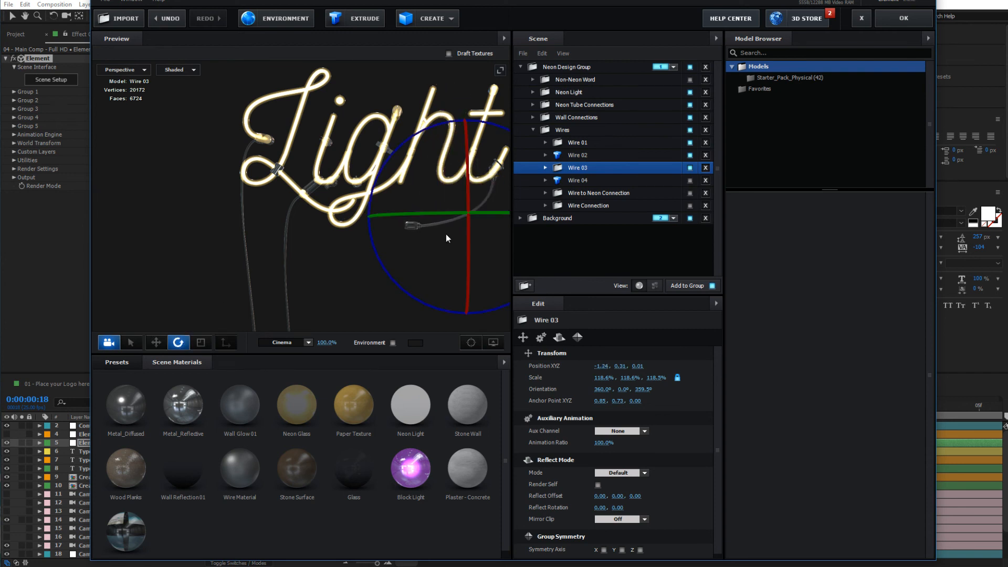
drag(446, 238, 331, 200)
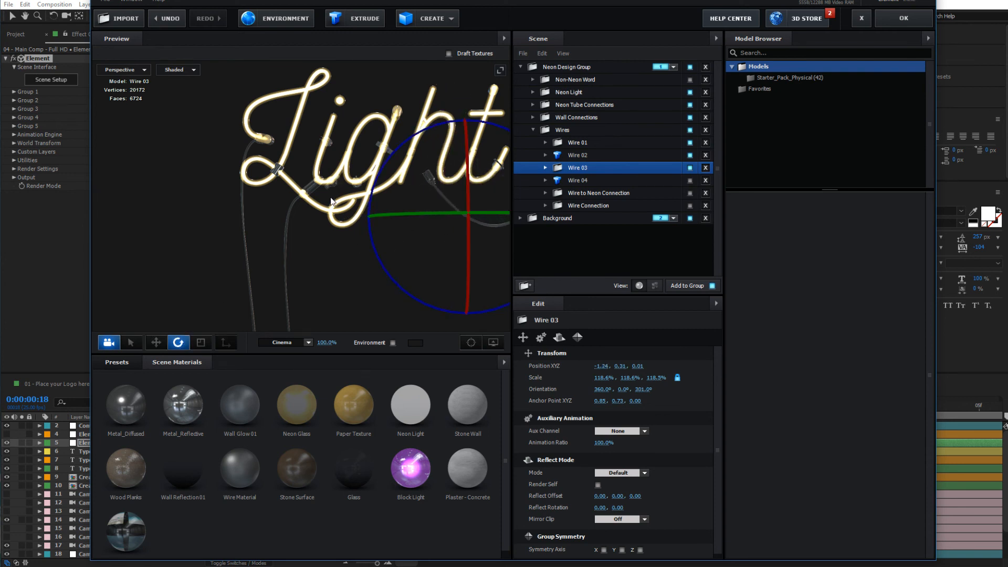
click(156, 342)
drag(282, 239, 108, 188)
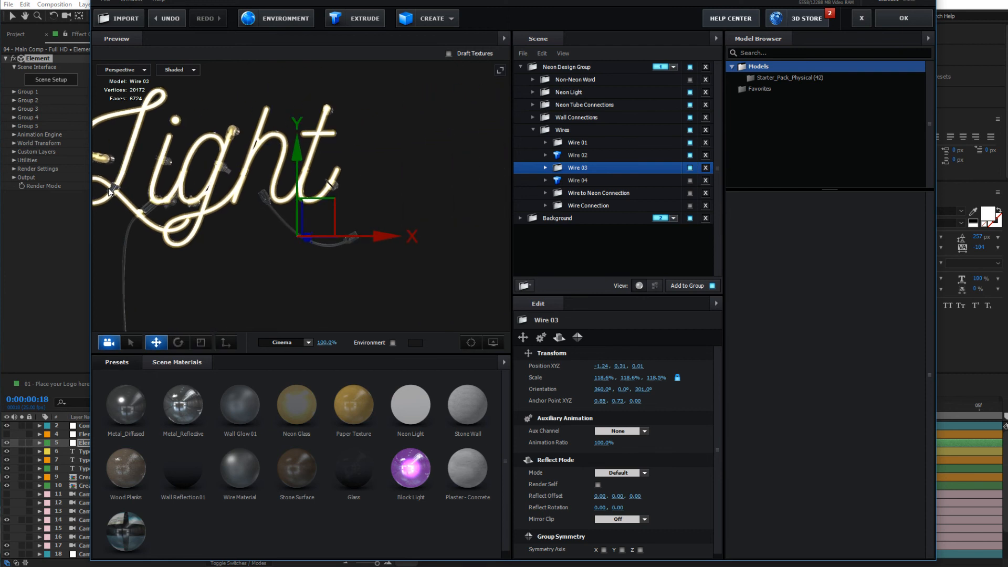
scroll(282, 226, up, 2)
drag(284, 229, 242, 193)
- Rotate Wire 03 to about 312.7° on Z and move it closer to the letters, at about X -1.38, Y 0.51
click(179, 342)
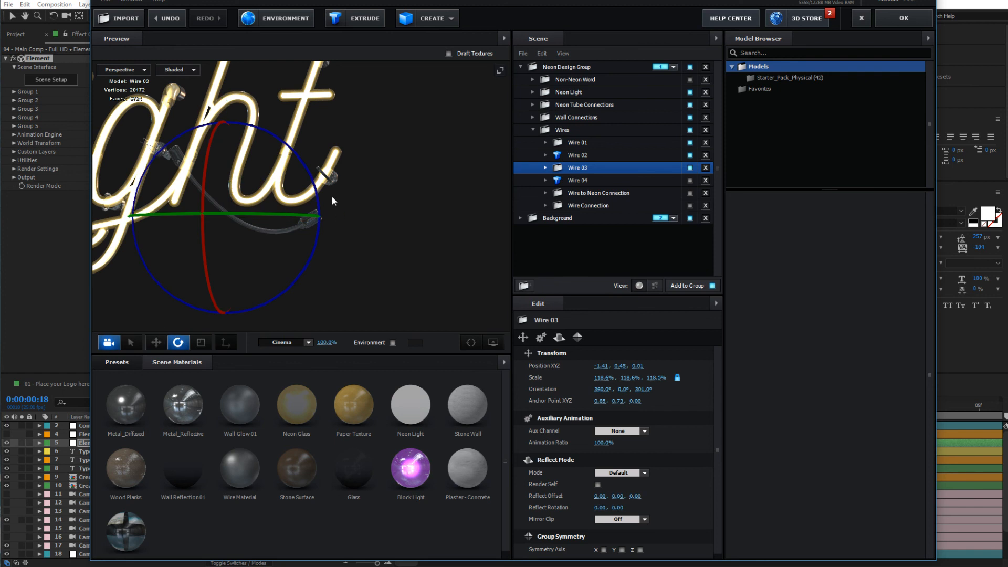
drag(332, 196, 294, 147)
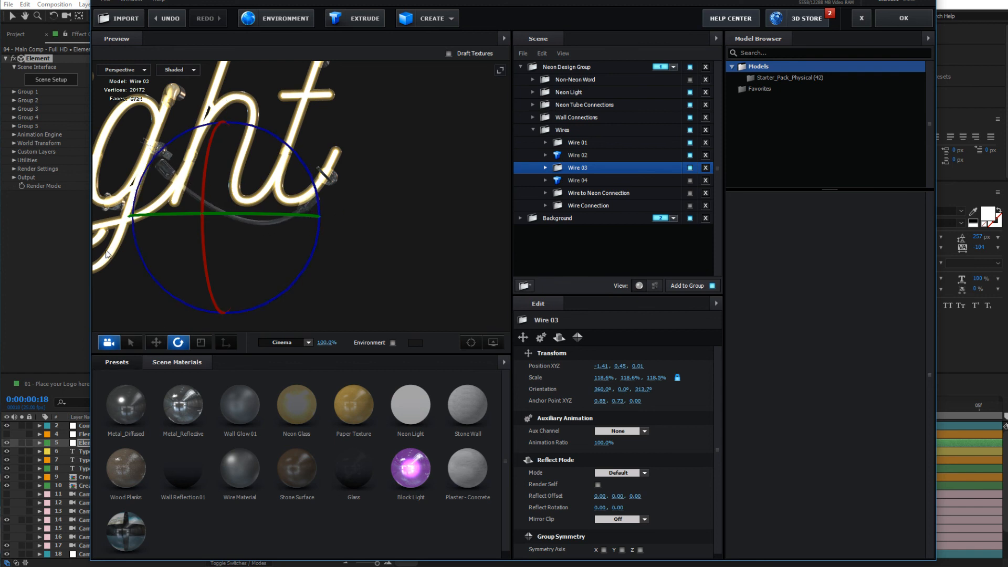
click(156, 343)
drag(255, 197, 259, 184)
drag(165, 226, 171, 231)
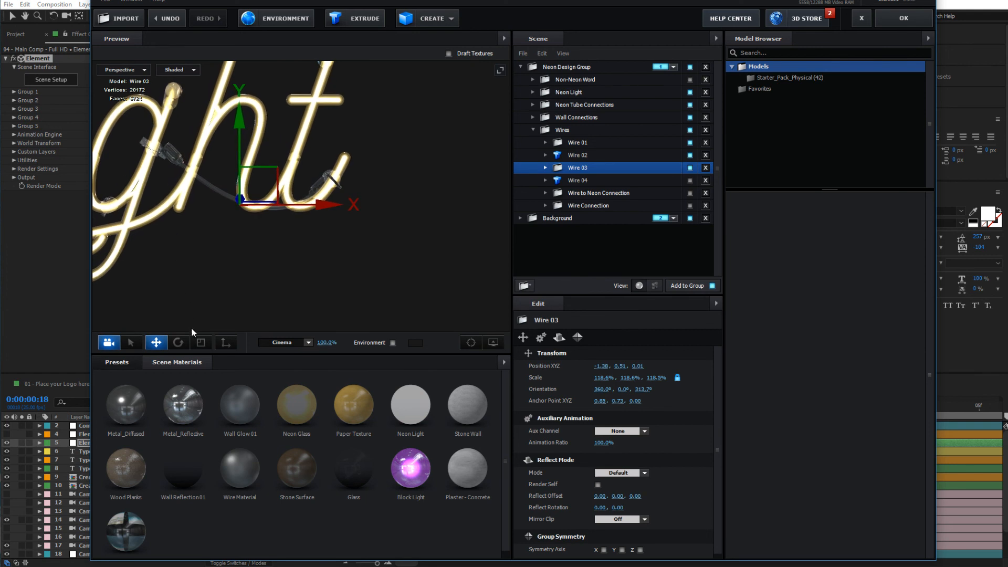
- Scale Wire 03 up to about 129.5%, rotate it to about 317.3° on Z and nudge it to about Y 0.50
click(200, 344)
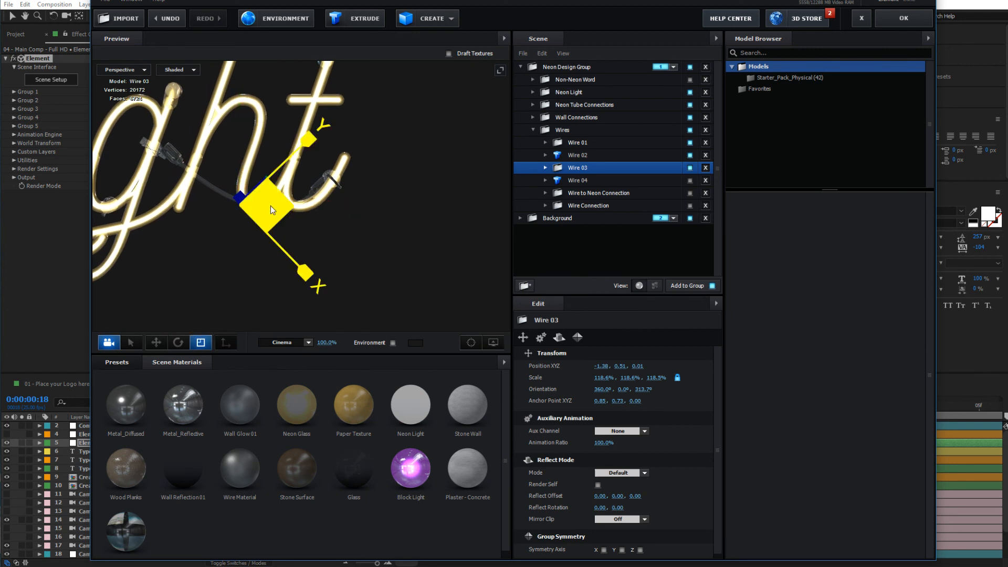
drag(245, 197, 248, 196)
click(178, 343)
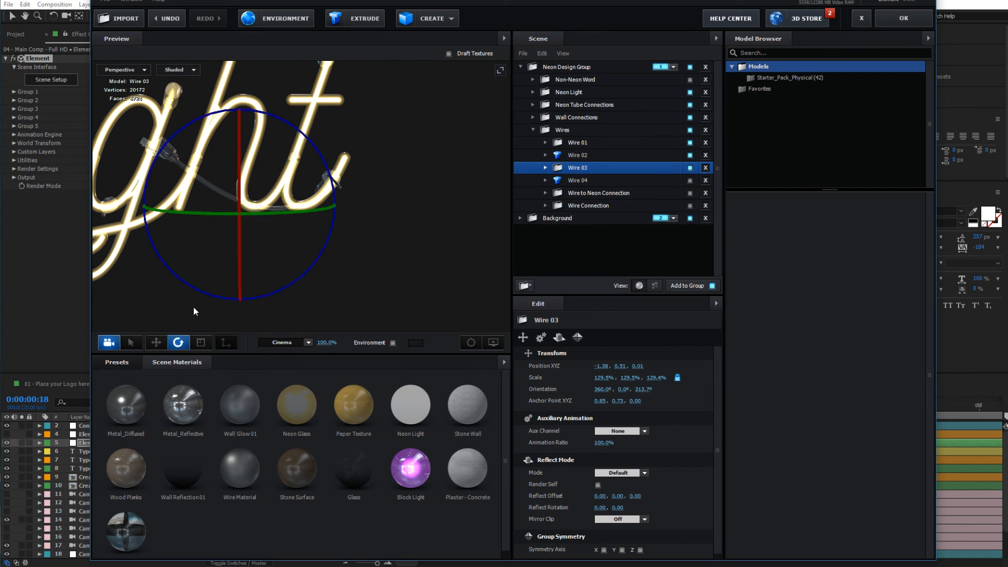
drag(185, 126, 180, 133)
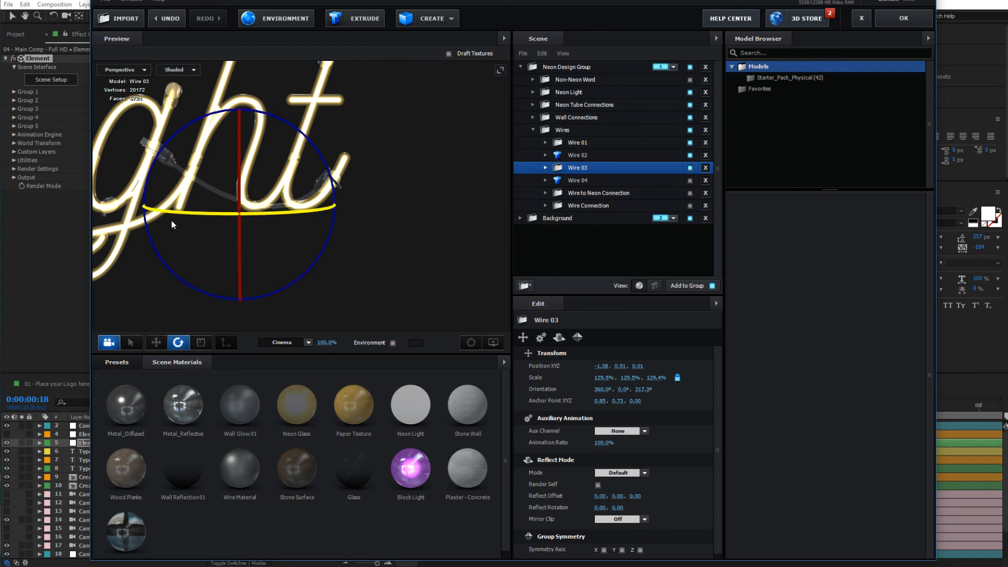
click(156, 343)
drag(251, 181, 251, 184)
mouse_move(216, 284)
mouse_down()
mouse_move(241, 289)
mouse_move(208, 285)
mouse_up()
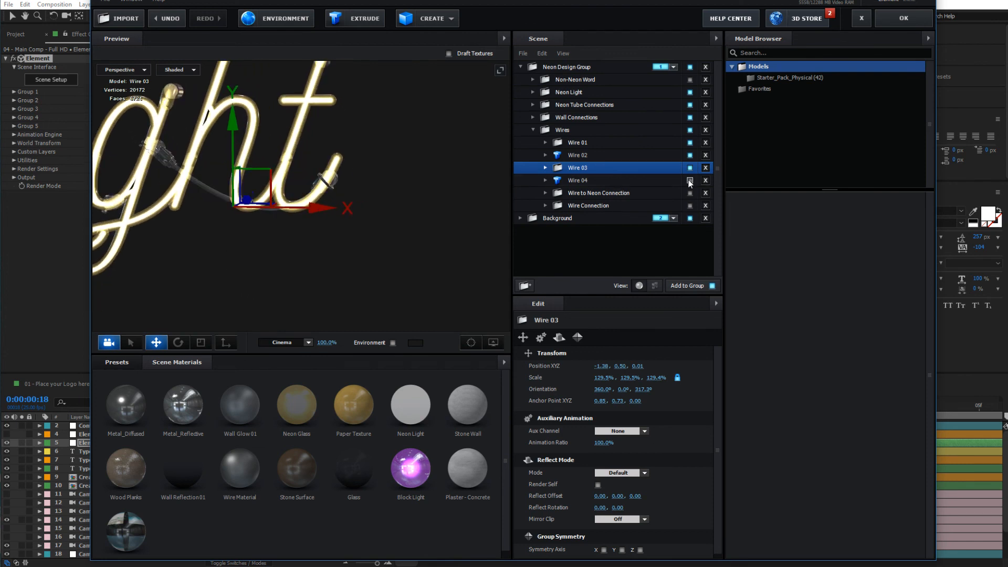
- Try out Wire 04 below the lettering between the g and h, shortening it along its length, and turn it off again
click(587, 184)
scroll(242, 228, down, 5)
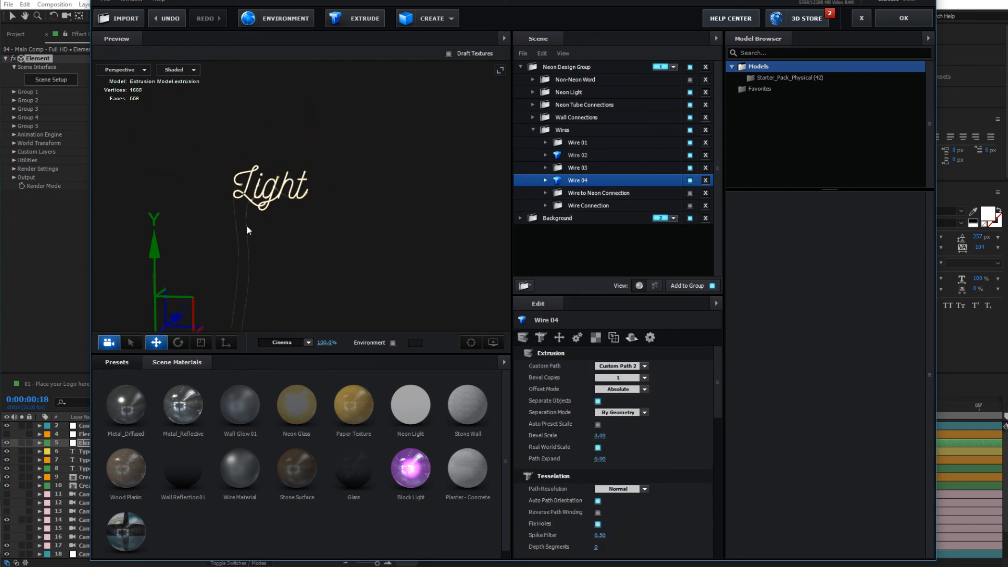
drag(224, 254, 342, 113)
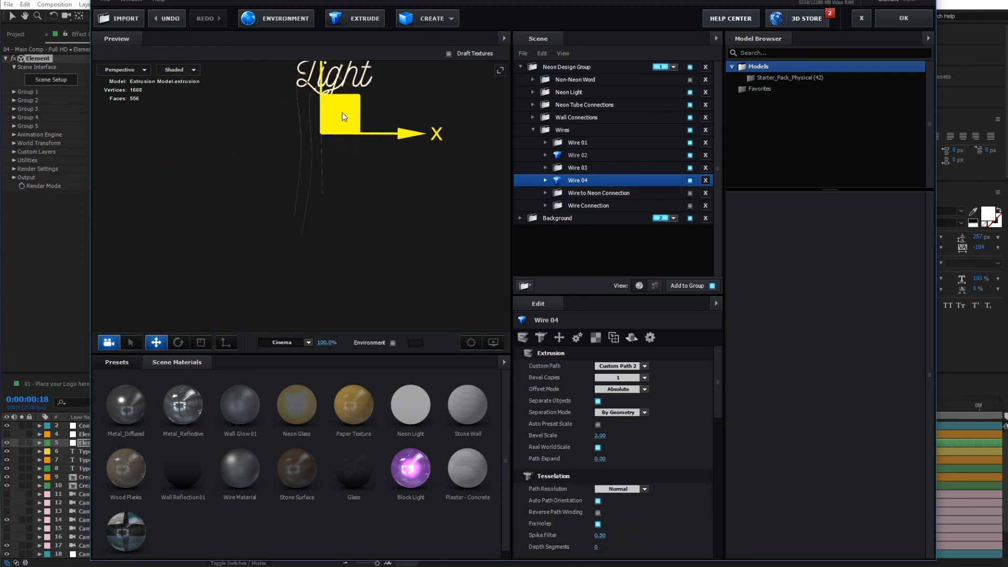
scroll(318, 141, up, 10)
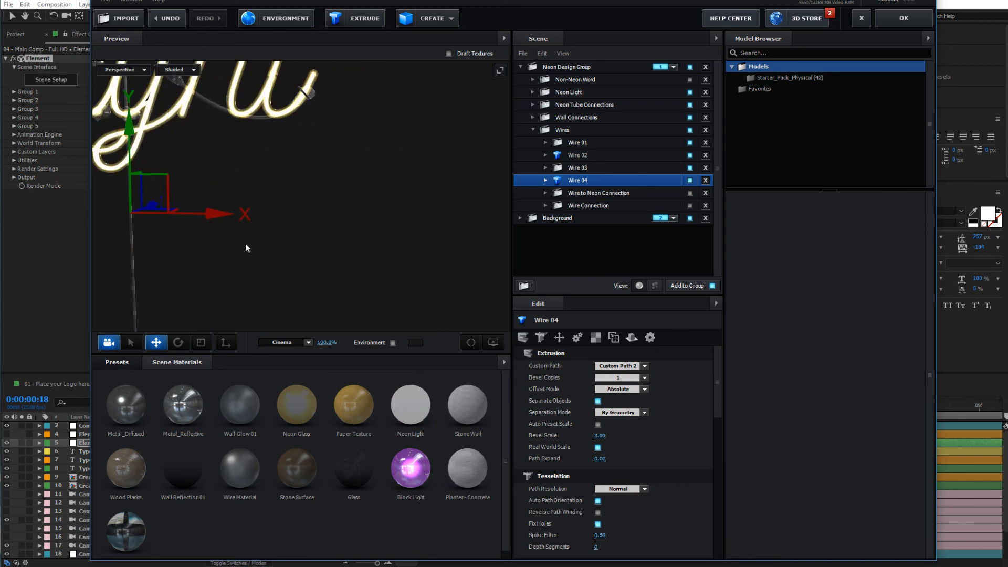
scroll(367, 213, down, 5)
drag(282, 231, 329, 146)
click(201, 342)
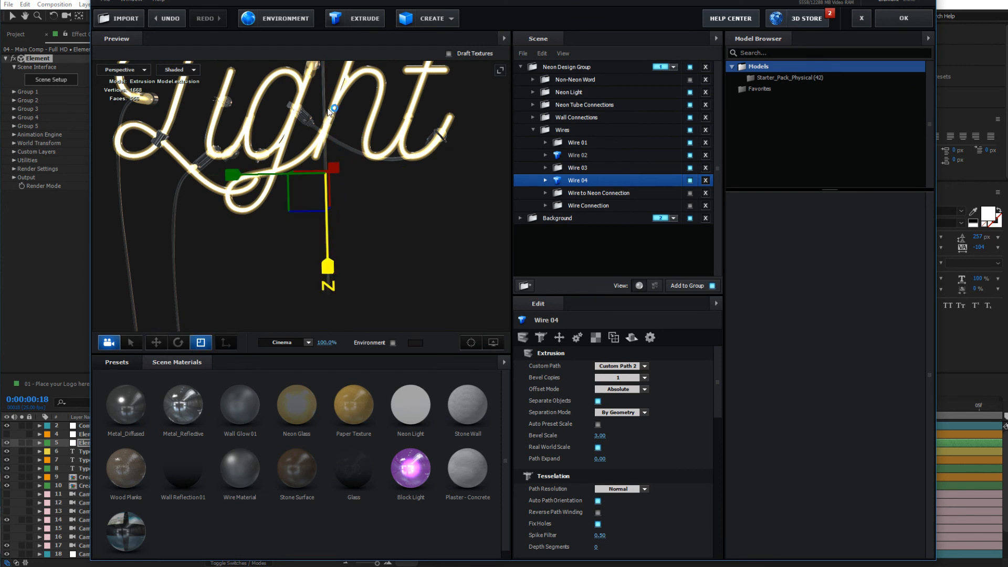
scroll(404, 149, up, 2)
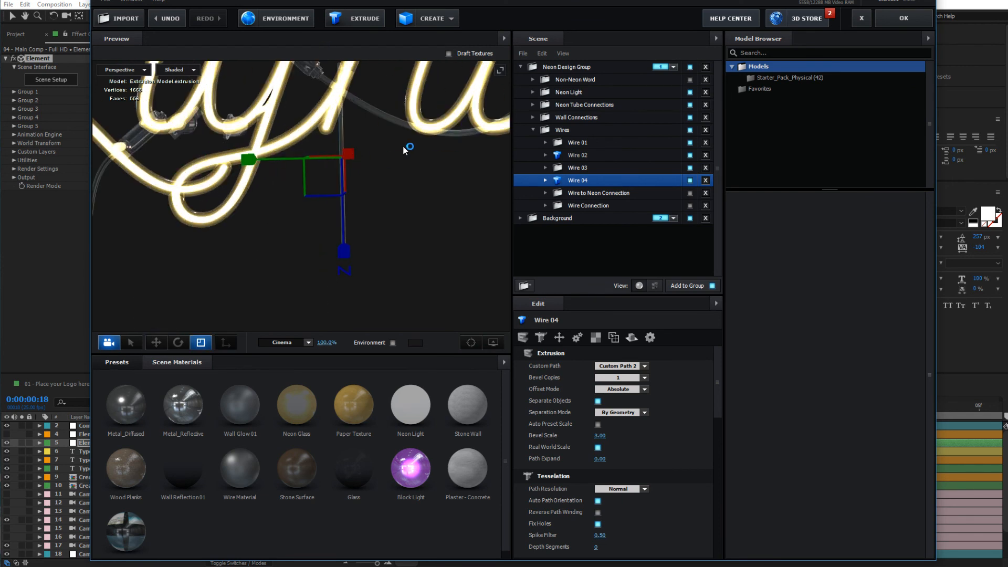
drag(403, 146, 387, 233)
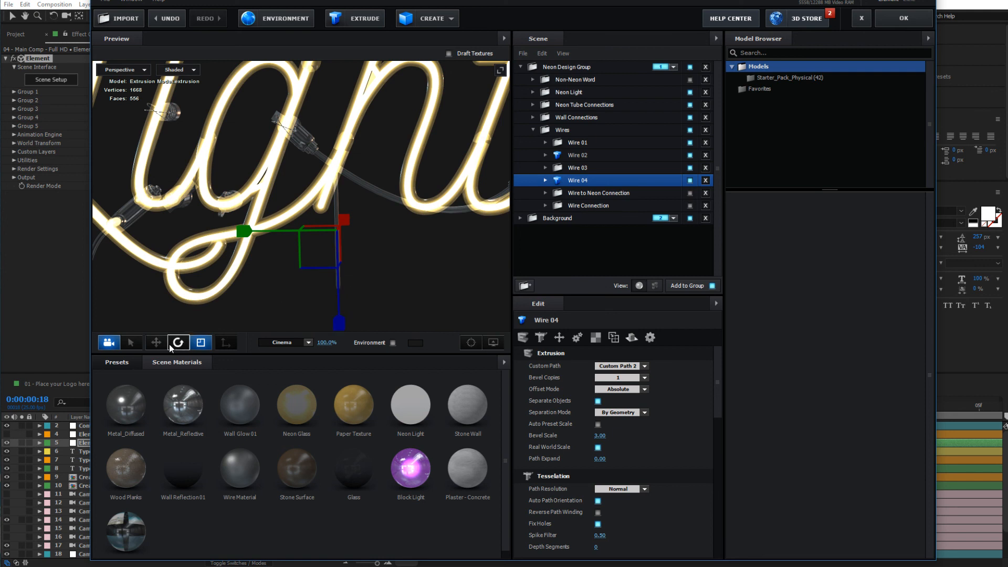
click(156, 342)
drag(395, 247, 360, 247)
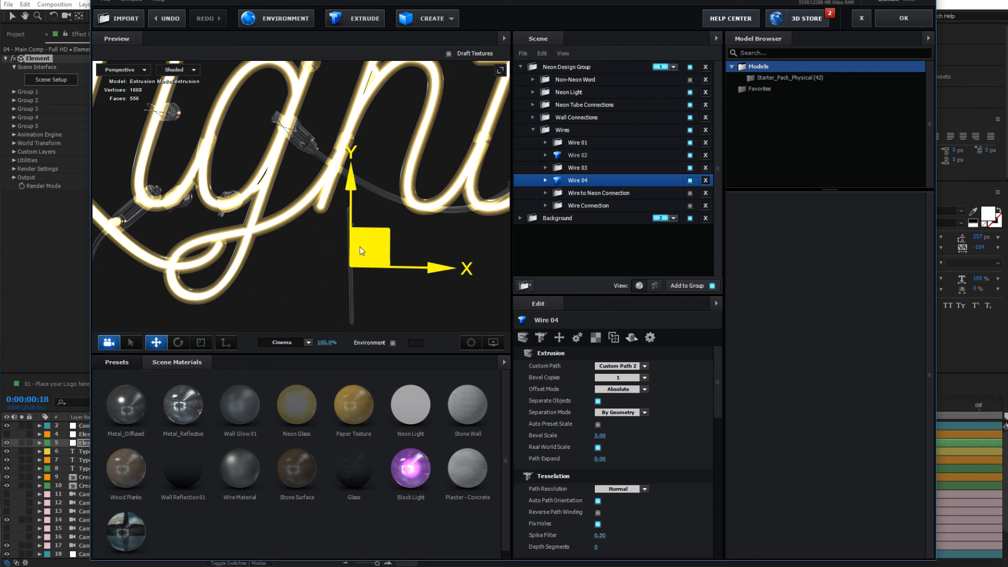
click(691, 180)
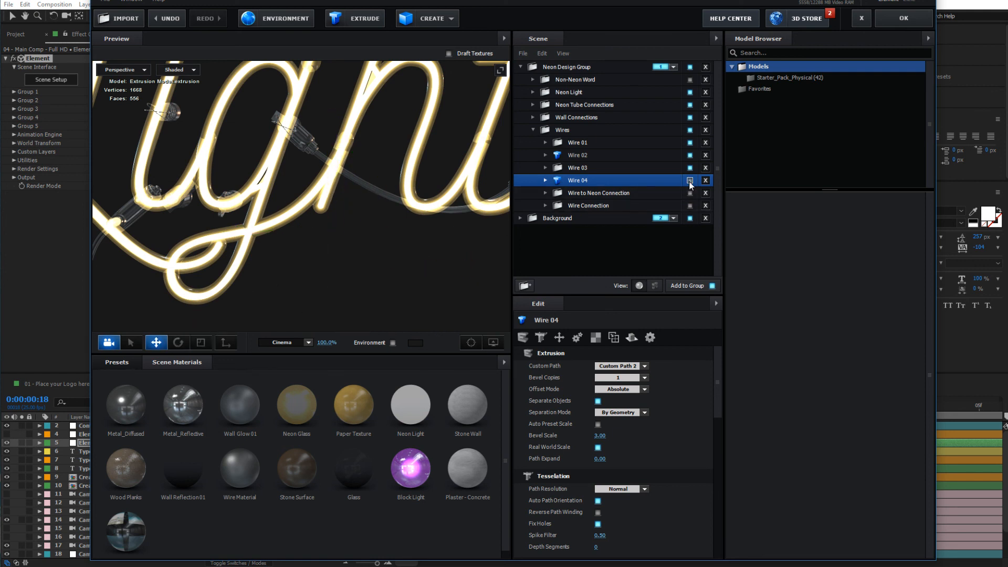
- Enable Wire to Neon Connection and move it to the lower end of the h's stem, at about X -0.06, Y 0.42
click(614, 193)
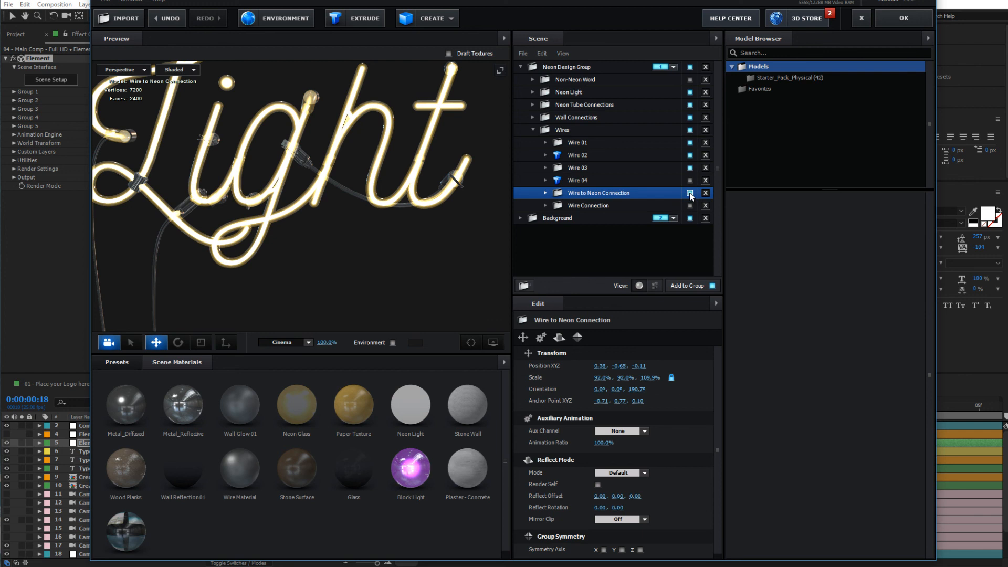
scroll(354, 182, down, 5)
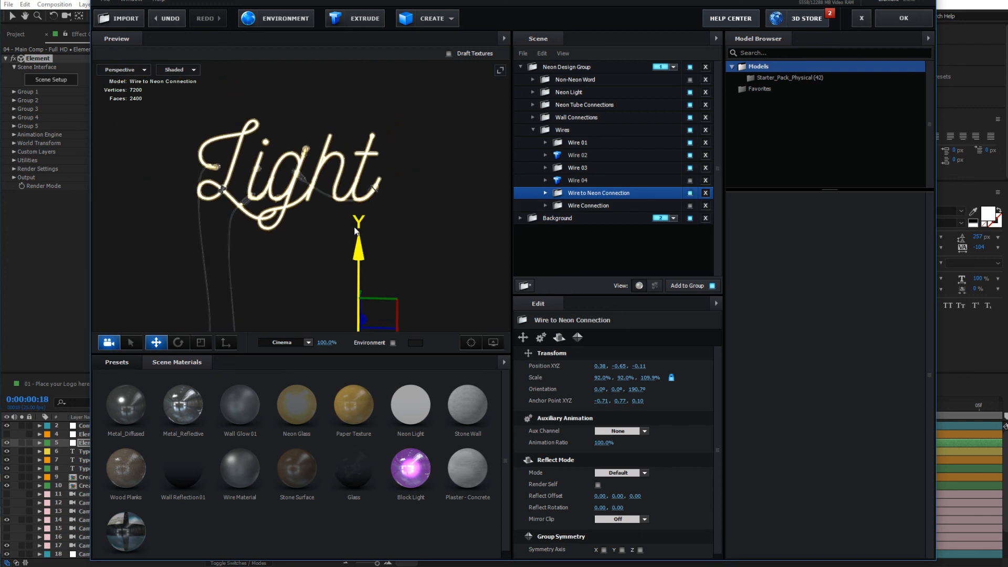
drag(364, 290, 263, 144)
scroll(221, 157, up, 5)
drag(246, 179, 328, 216)
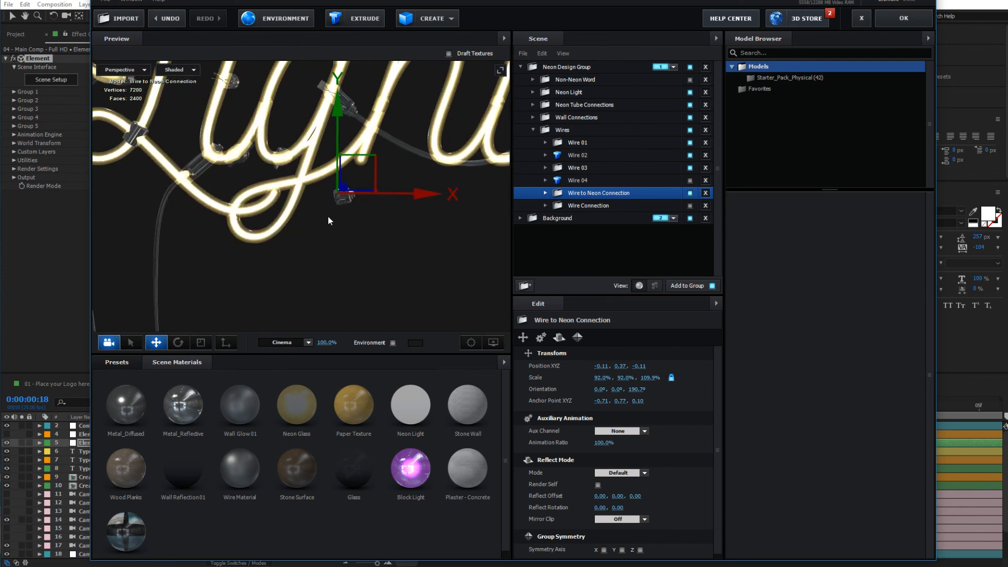
scroll(336, 211, up, 2)
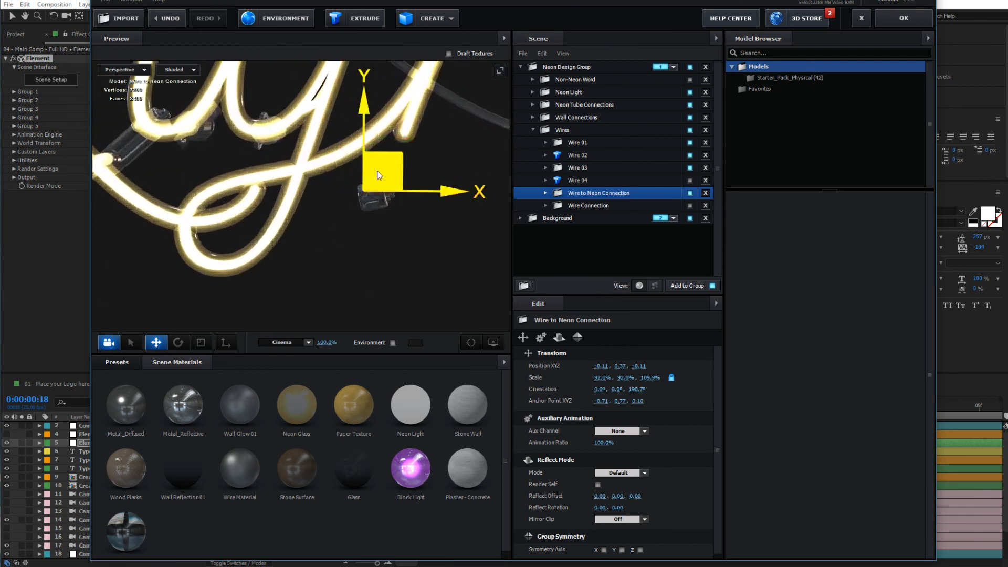
drag(380, 175, 406, 138)
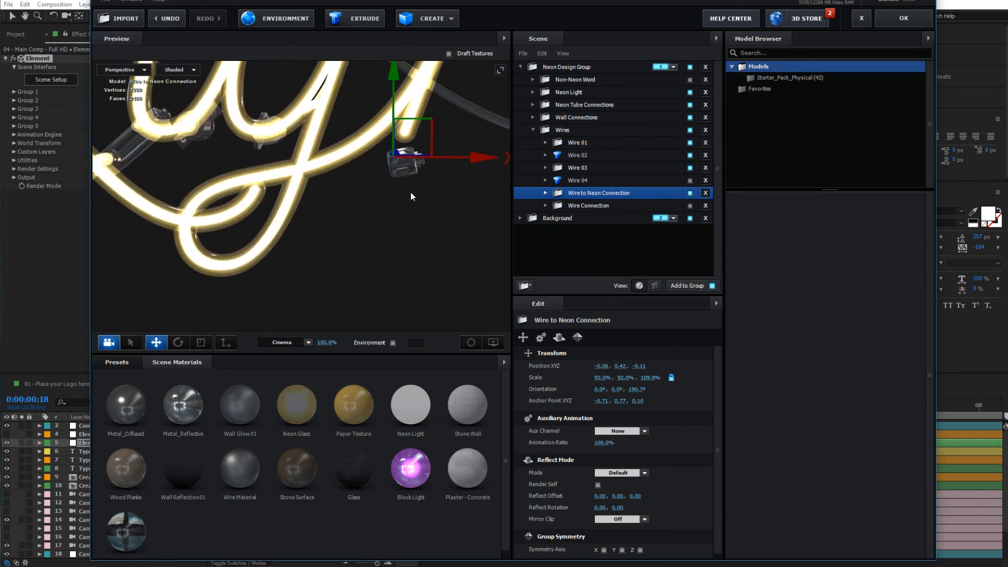
- Rotate Wire to Neon Connection to about 71.7° on Z and fit it onto the h's stem end, at about X -0.03, Y 0.46
scroll(348, 191, up, 2)
drag(349, 191, 194, 273)
click(178, 343)
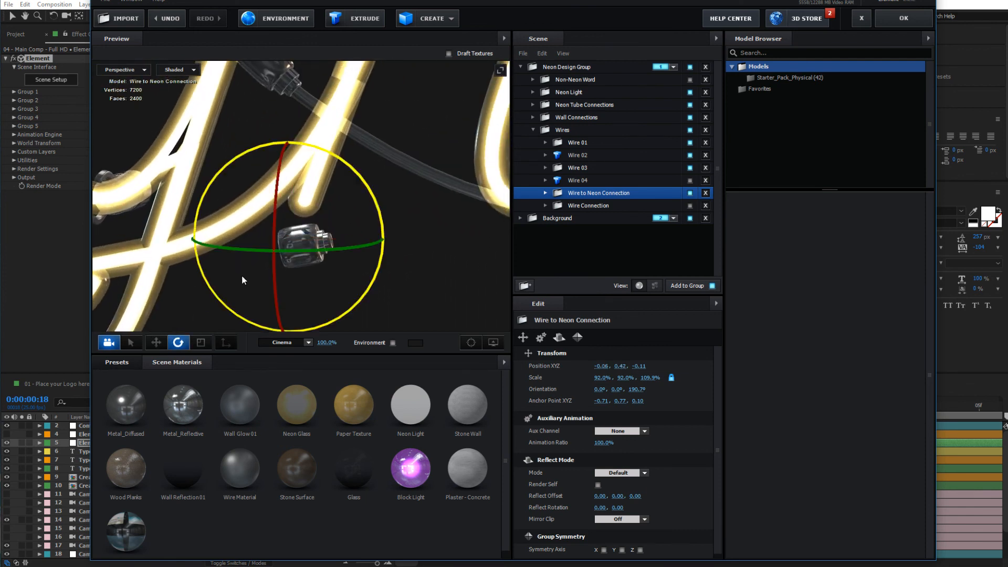
drag(326, 153, 484, 315)
click(155, 344)
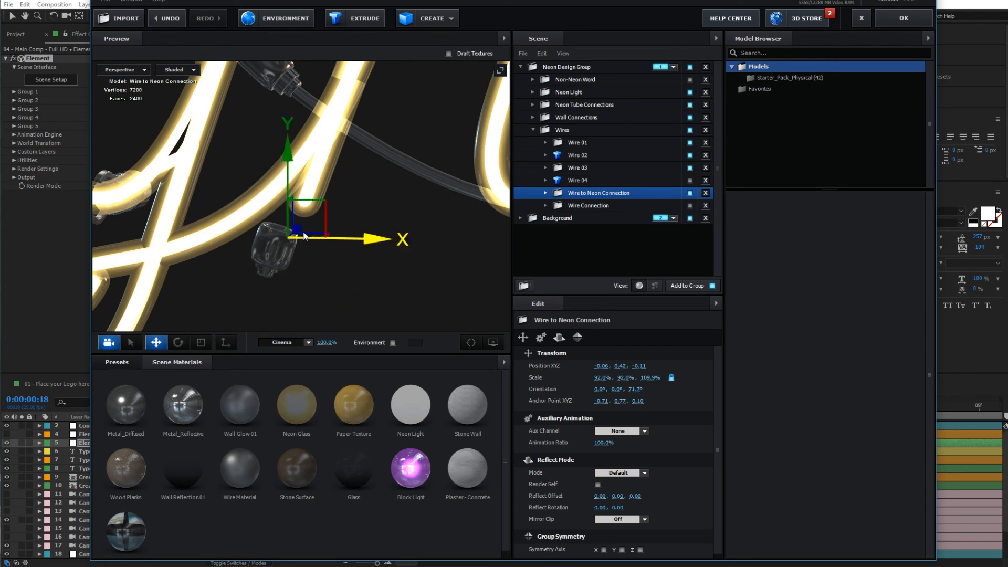
drag(299, 225, 332, 193)
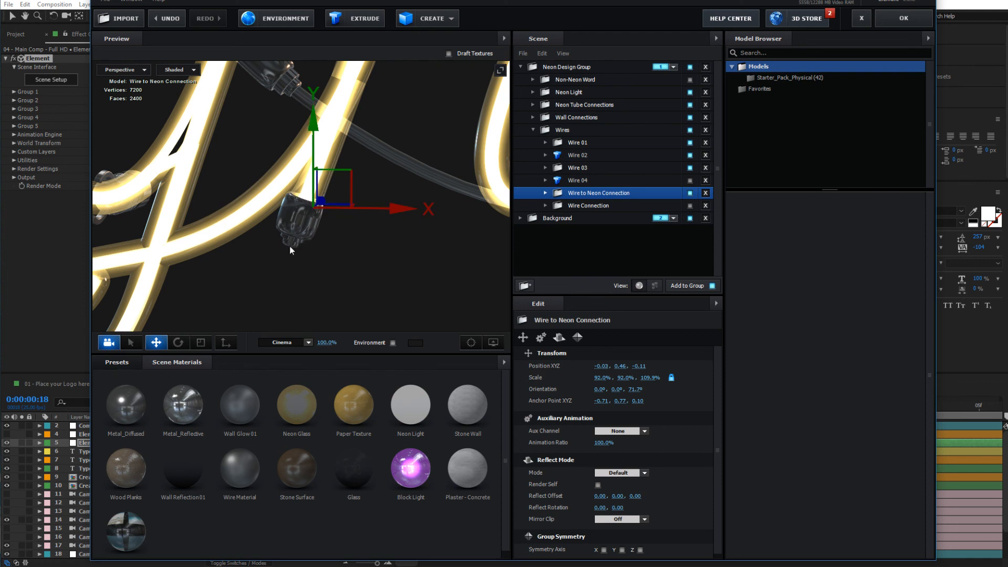
- Enable Wire Connection, move it onto the leftmost hanging wire, about X -1.00, Y 0.16, and rotate it to about 274.0° on Z
scroll(291, 251, down, 3)
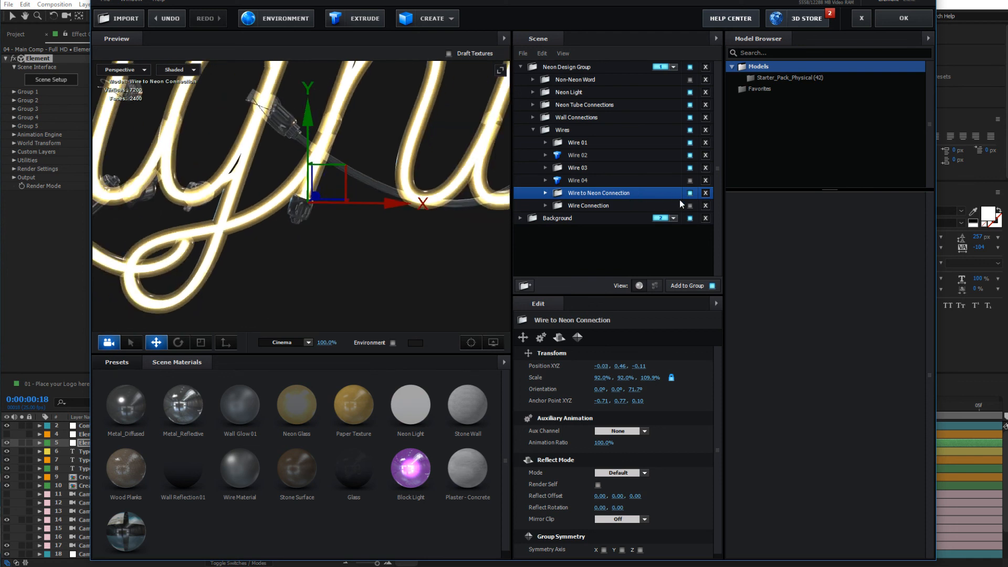
click(590, 206)
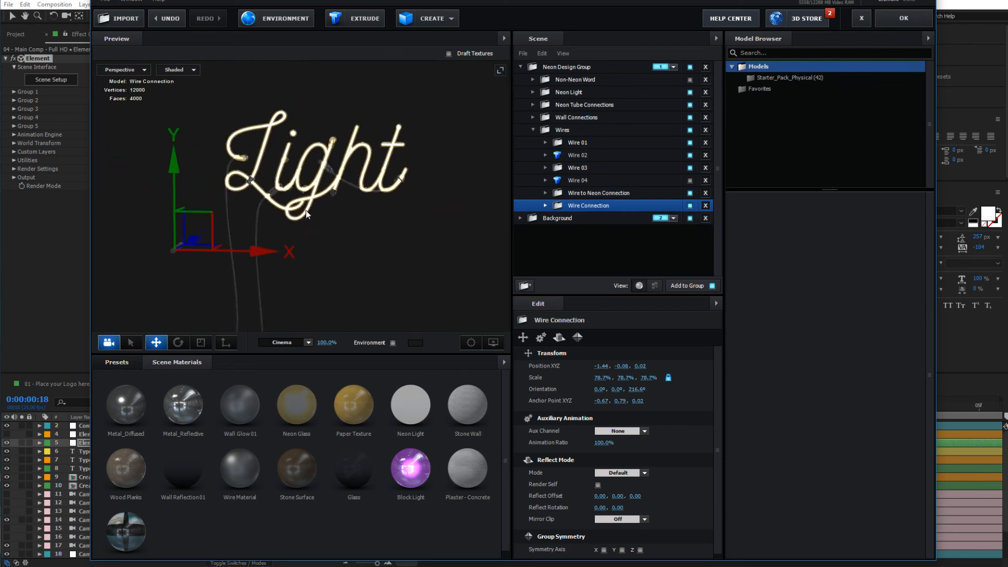
drag(211, 229, 359, 186)
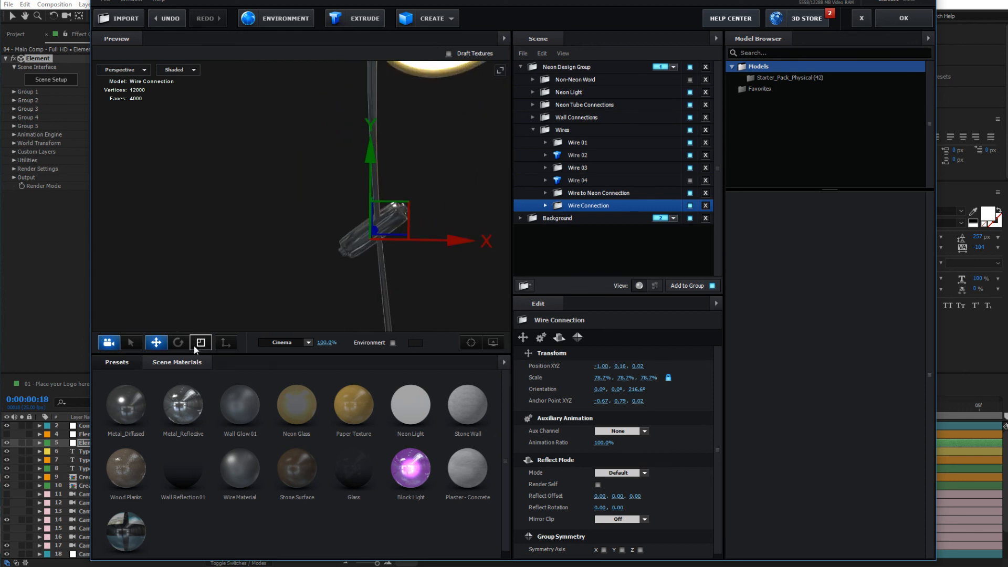
click(179, 342)
drag(406, 154, 294, 150)
- Align Wire Connection around the hanging wire in width and depth, at about X -0.98, Z 0.01
click(156, 342)
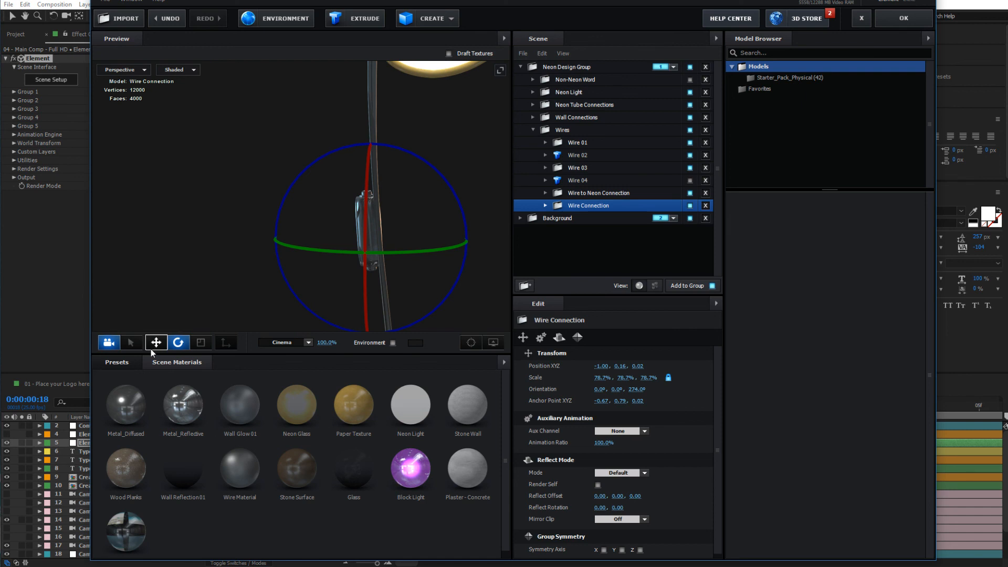
drag(259, 196, 430, 205)
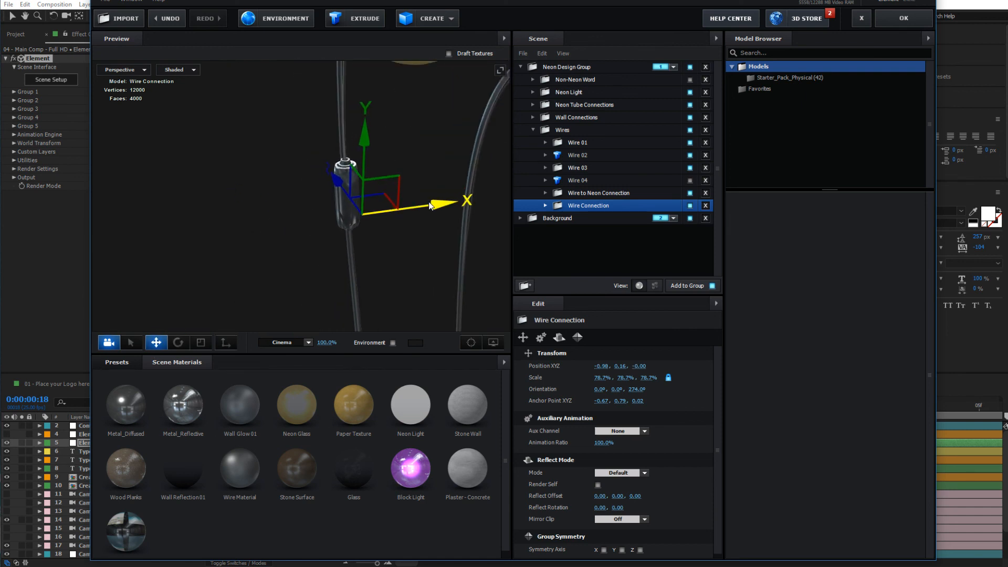
drag(342, 187, 265, 194)
drag(411, 192, 395, 194)
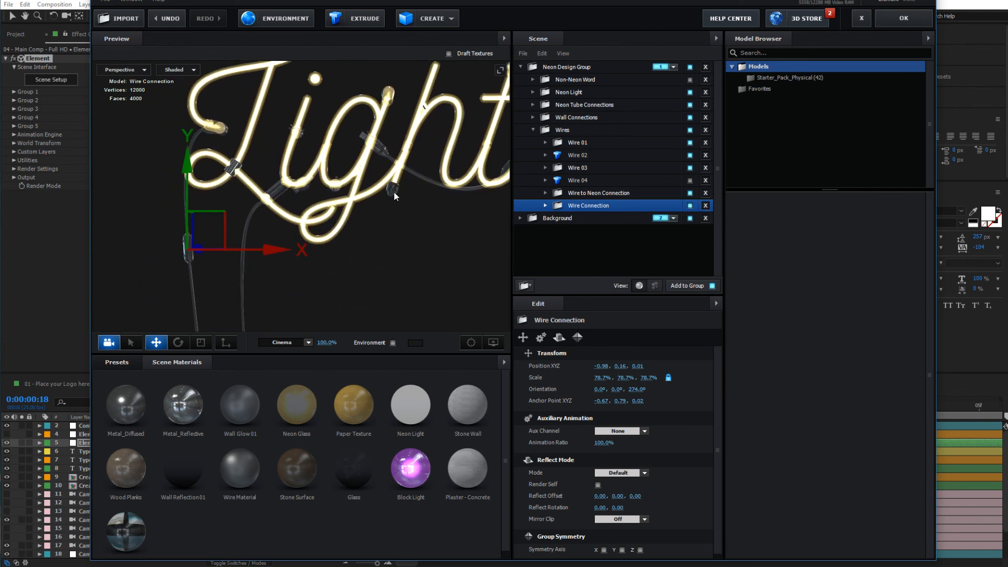
- Collapse the Wires group and inspect the fitted wires and connections across the whole lettering
drag(370, 155, 348, 175)
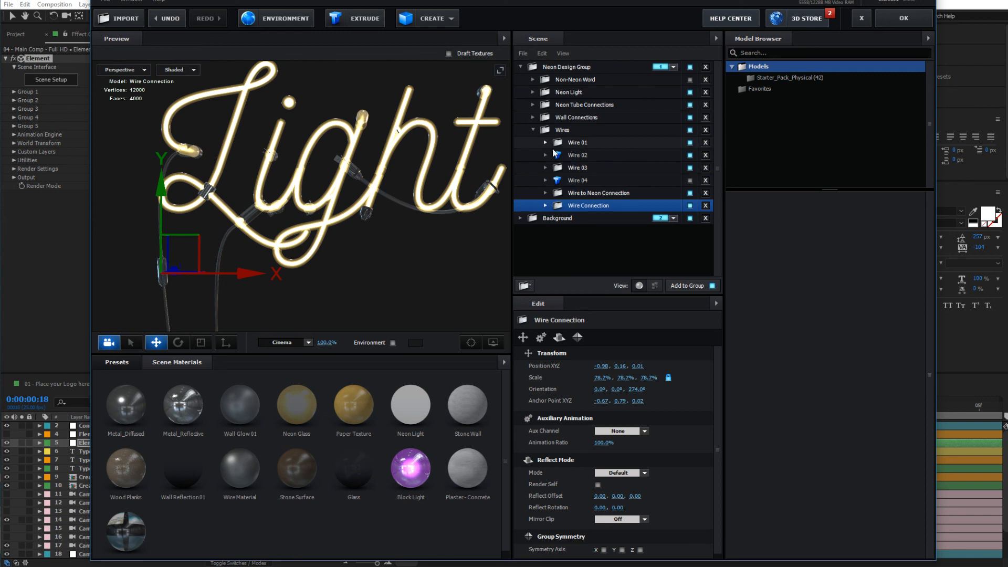
click(532, 129)
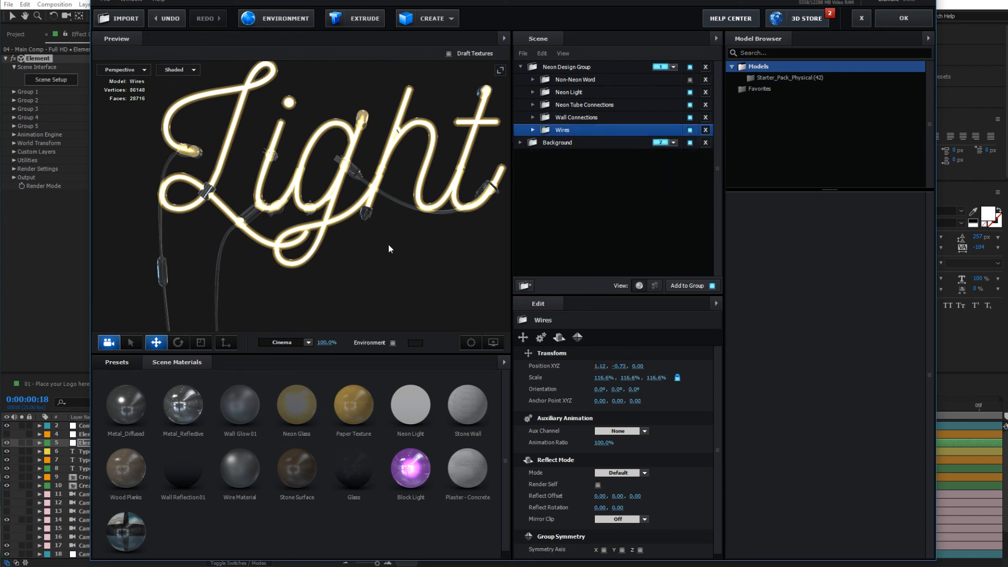
scroll(353, 226, up, 5)
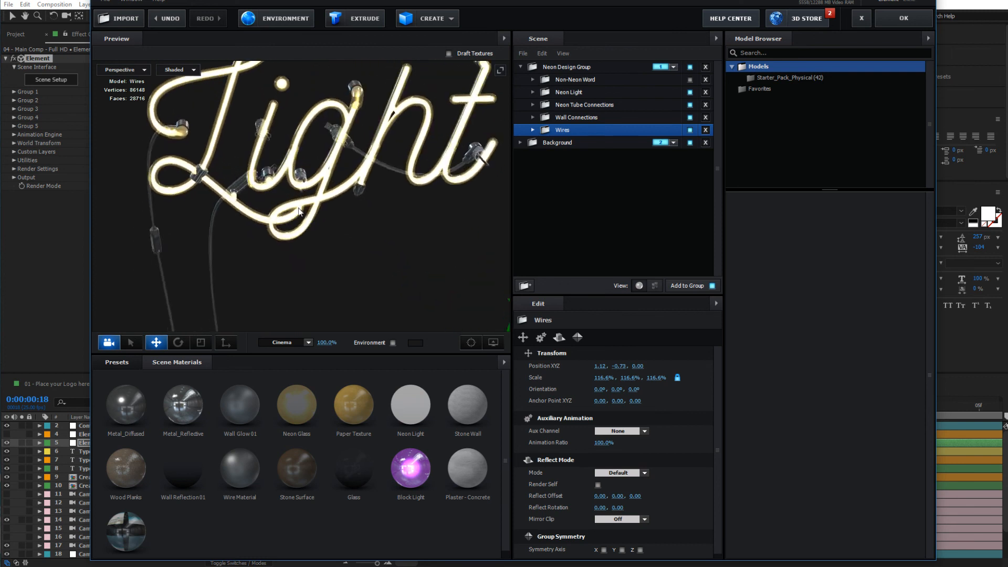